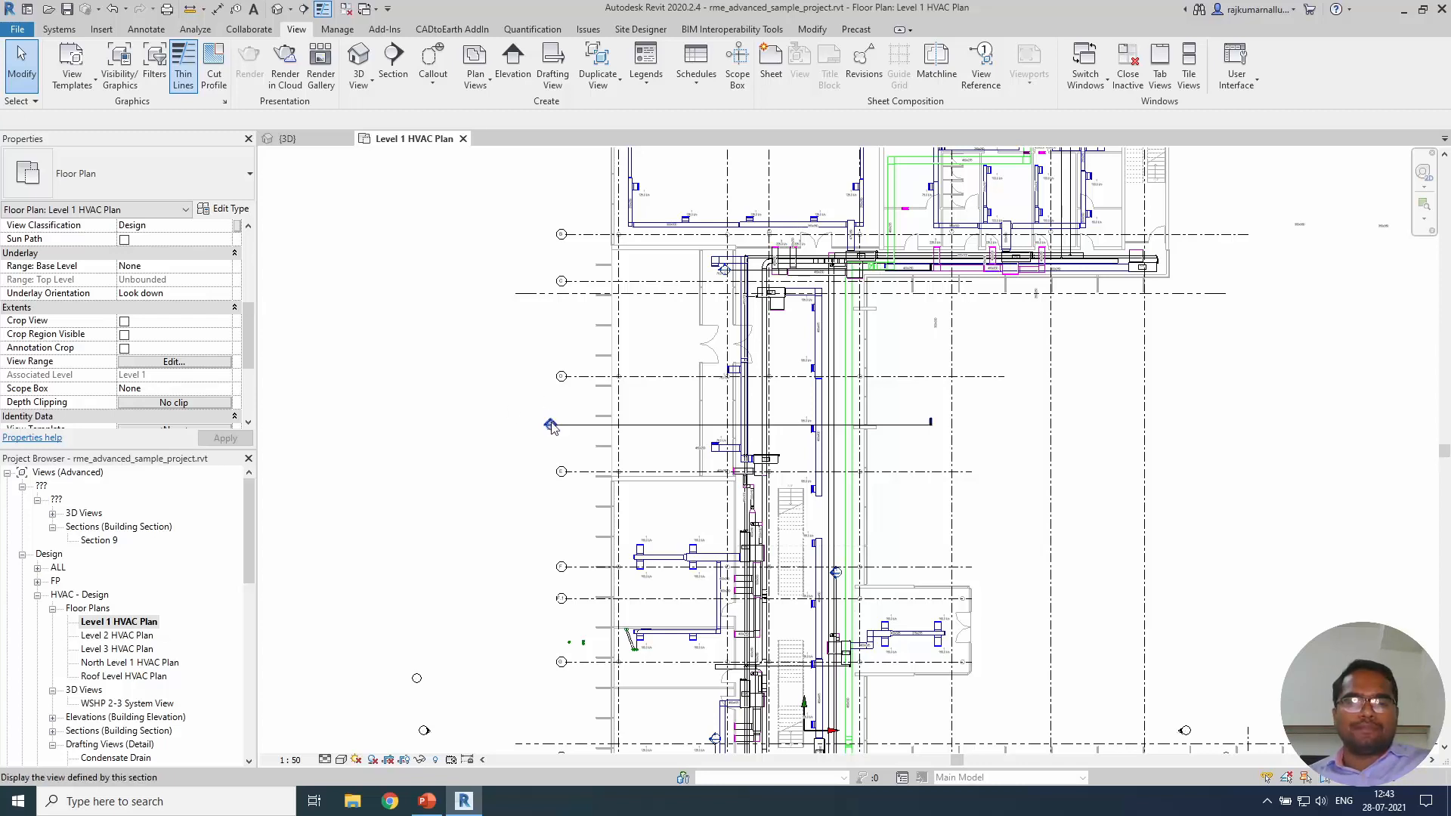
Select the Section 9 line, the matchline, grid C and grid B one at a time, and clear the selection.
click(667, 431)
key(Escape)
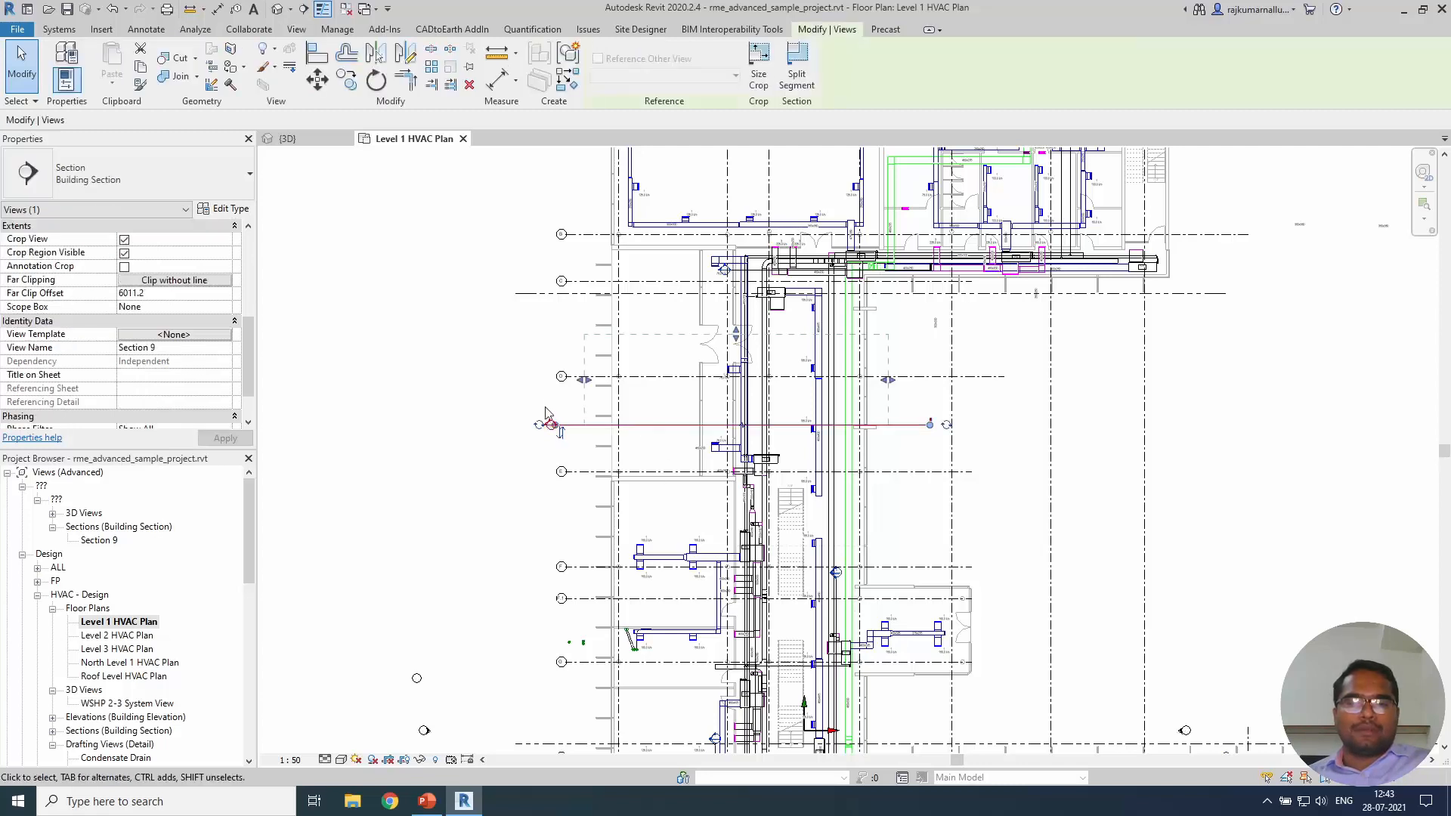
click(649, 380)
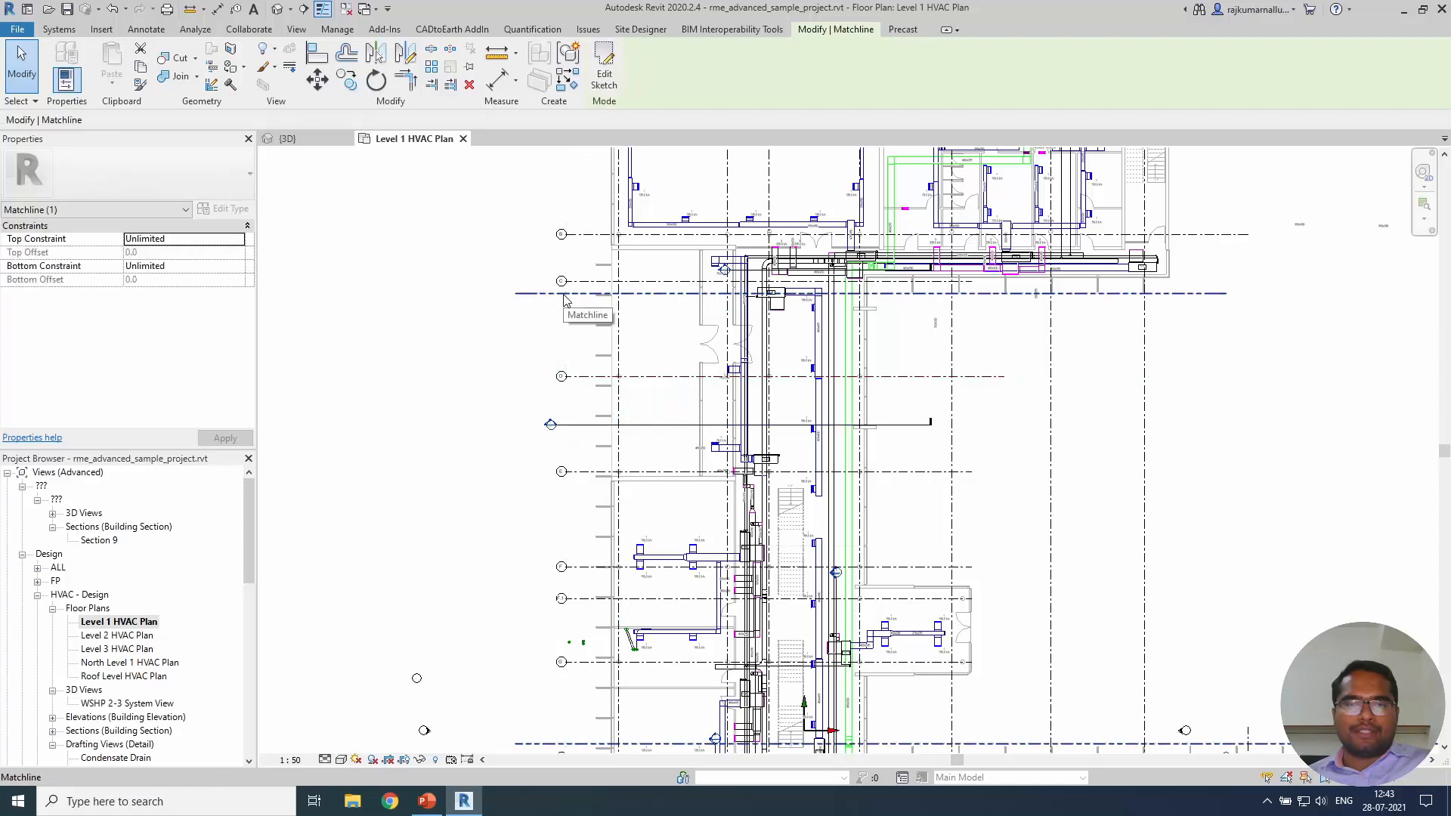
click(644, 283)
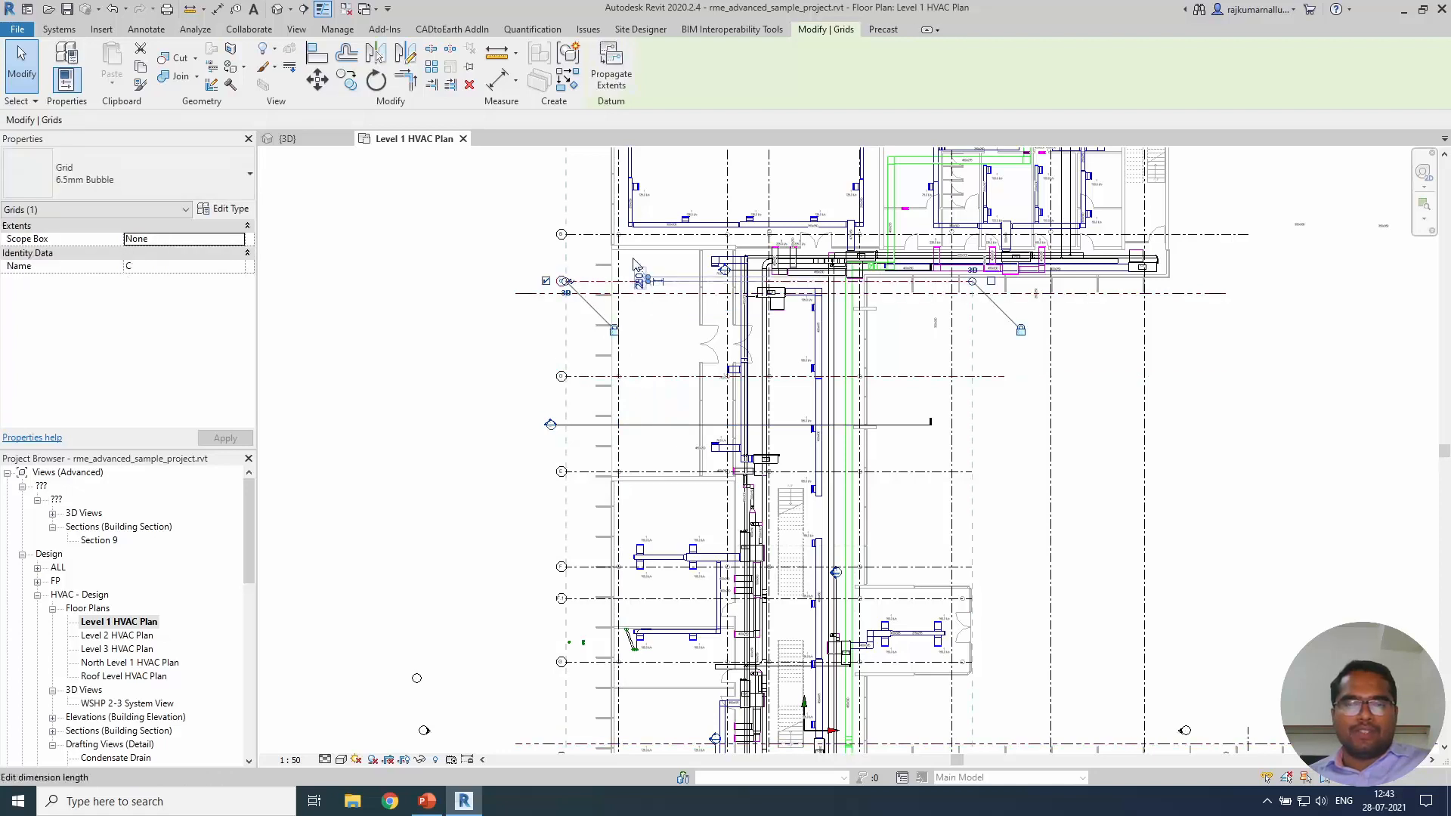
click(597, 235)
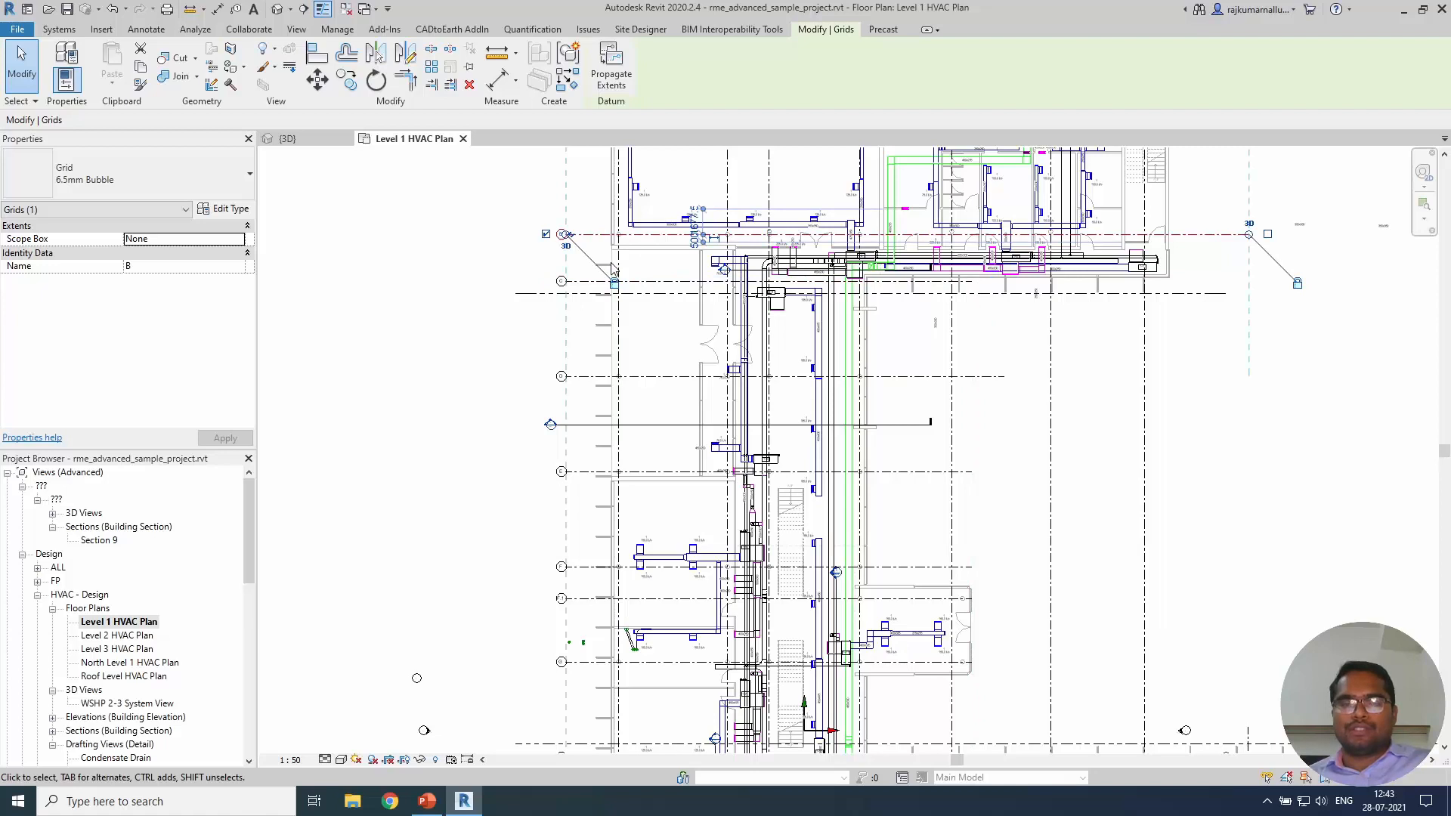
click(537, 334)
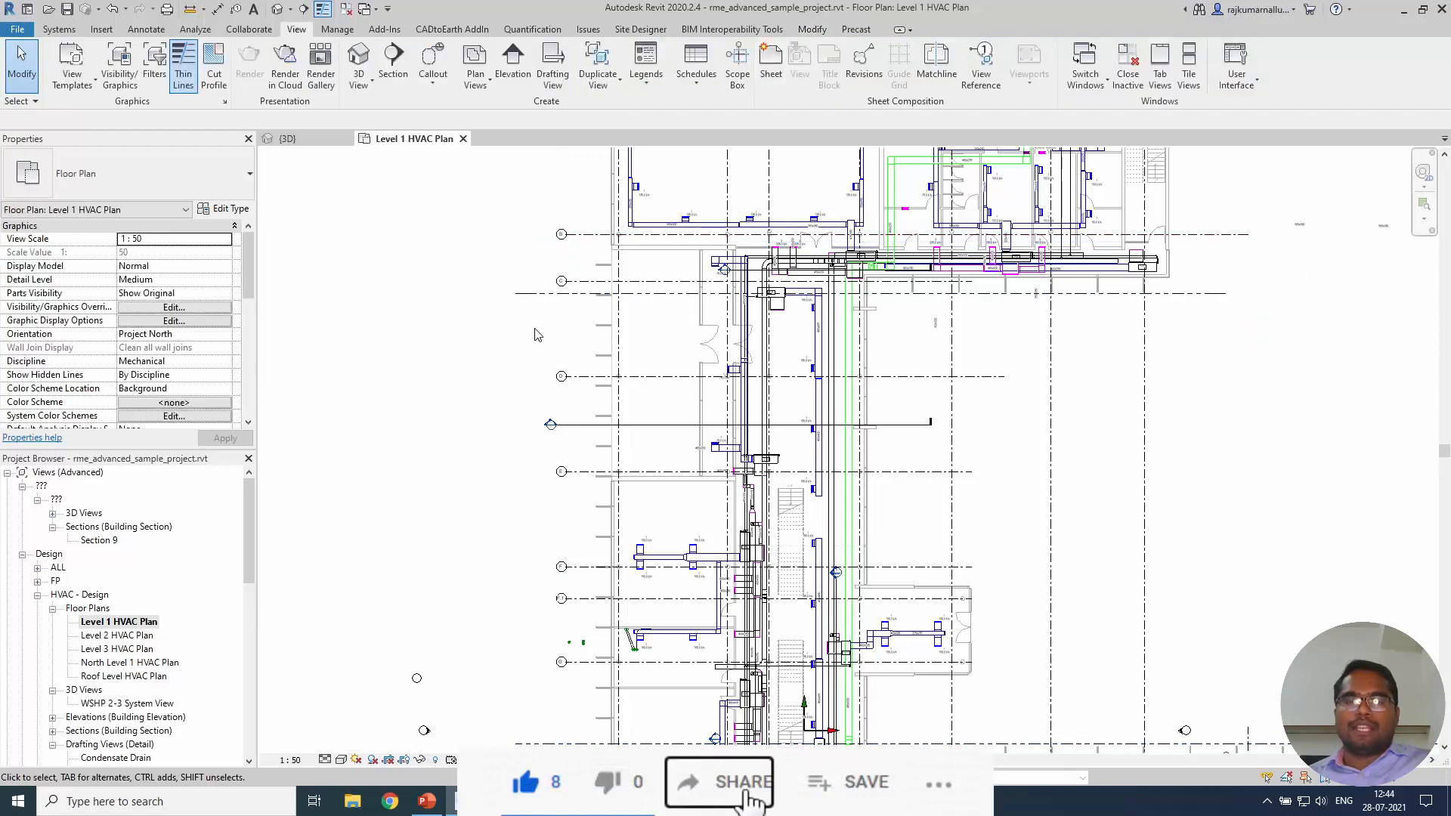
Select the matchline and add grids C and B, the leftmost vertical grid and nearby HVAC components to the selection.
click(558, 298)
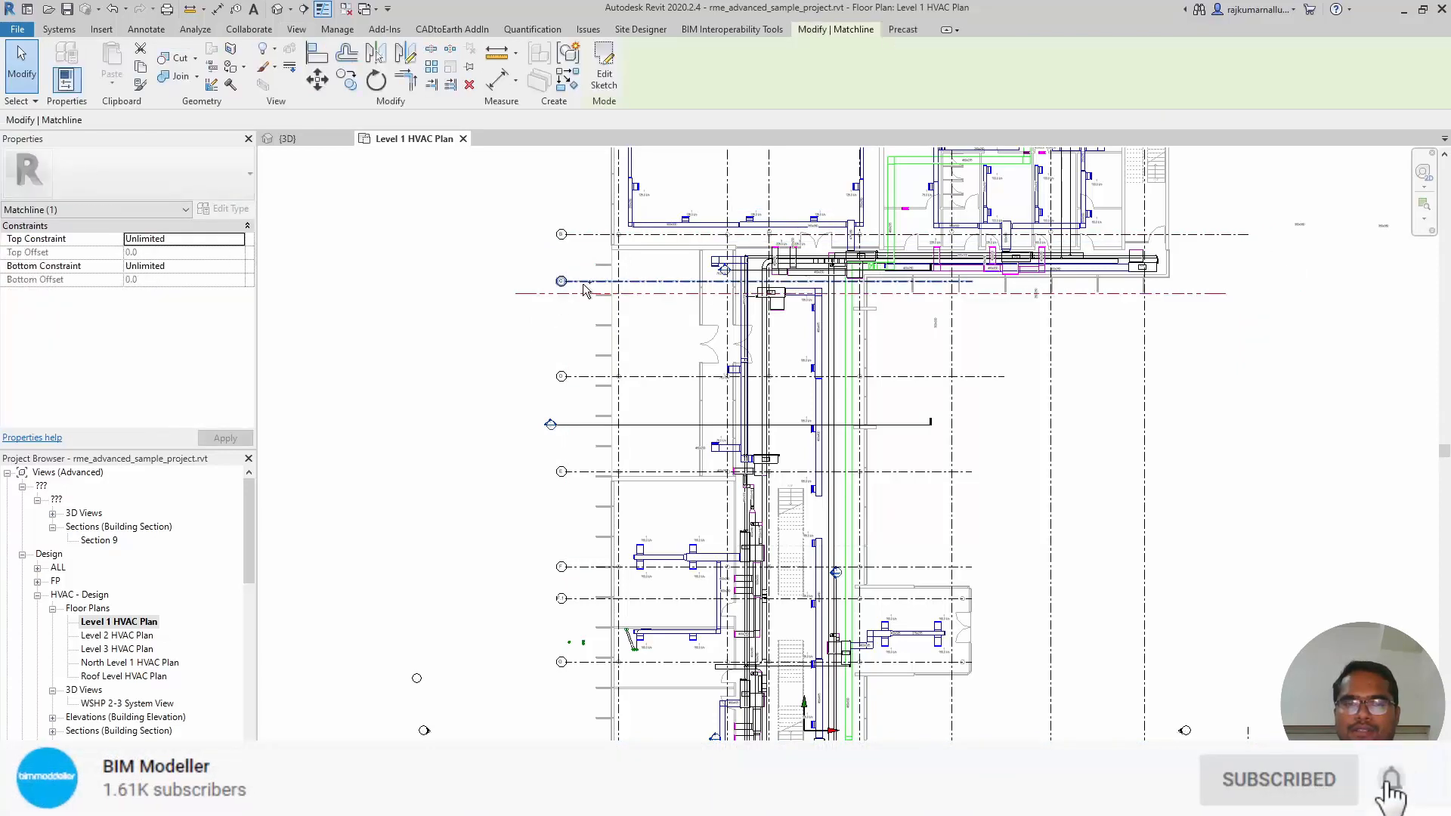
ctrl+click(584, 286)
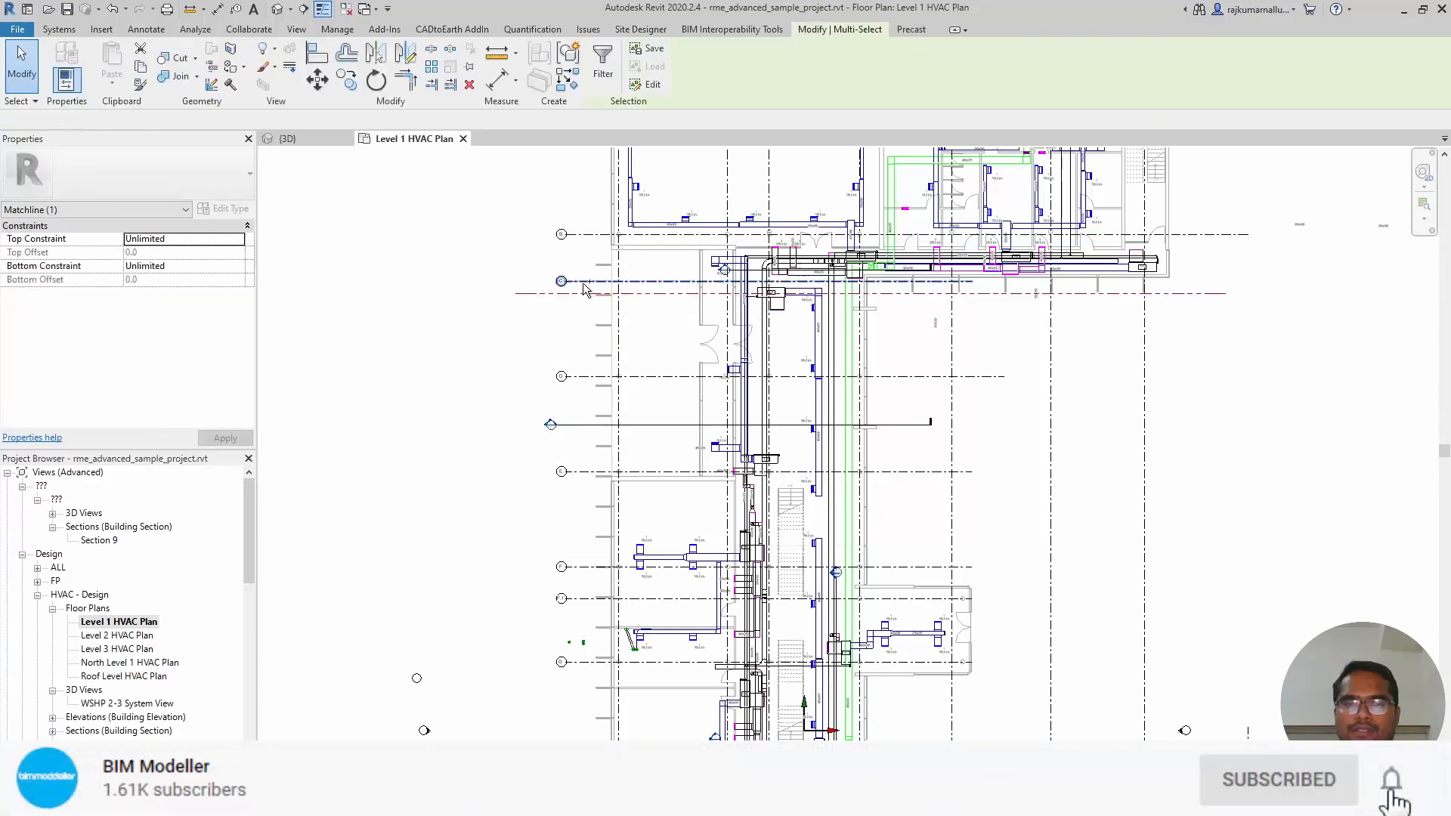
ctrl+click(591, 235)
ctrl+click(617, 264)
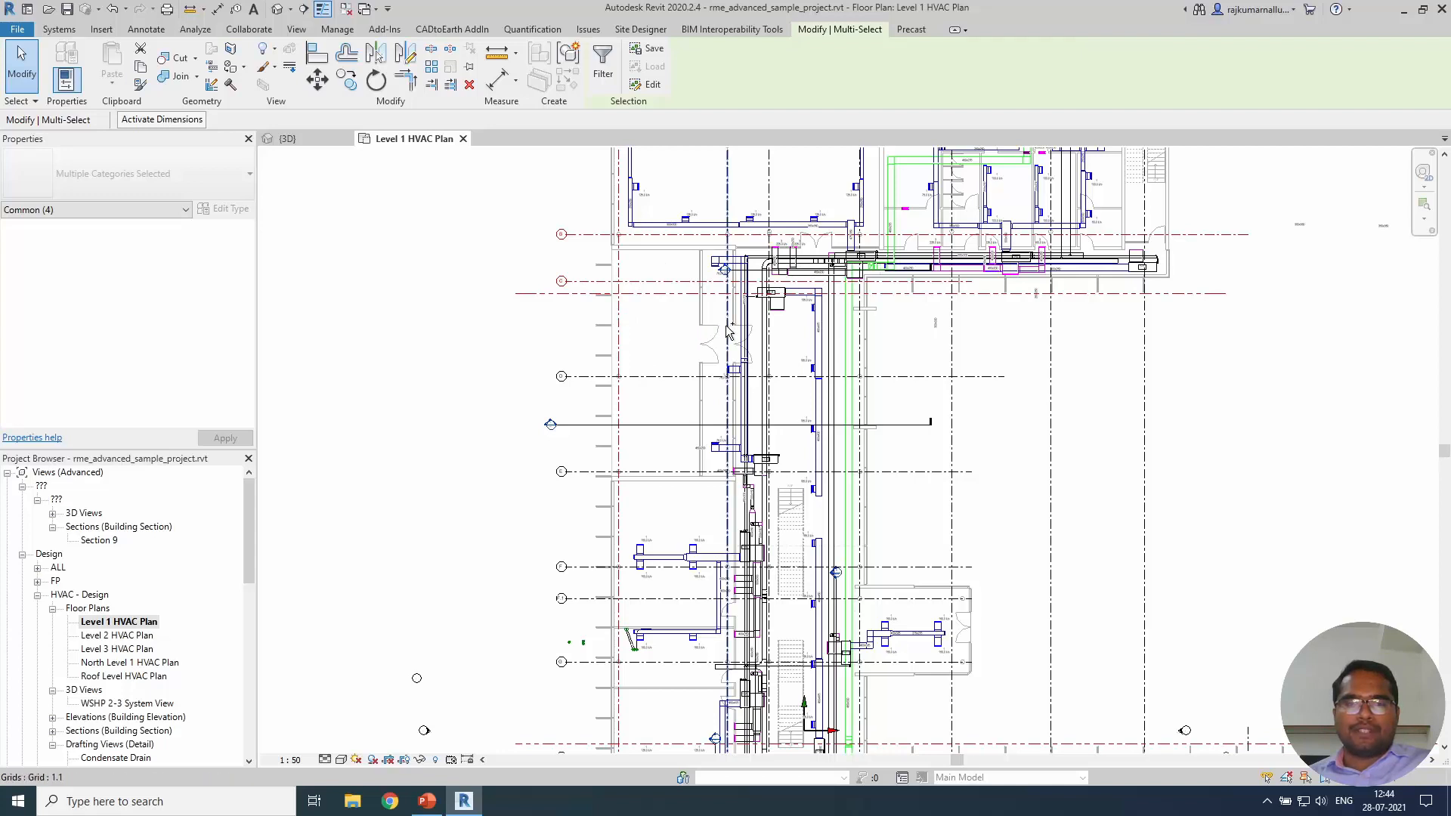
ctrl+click(786, 310)
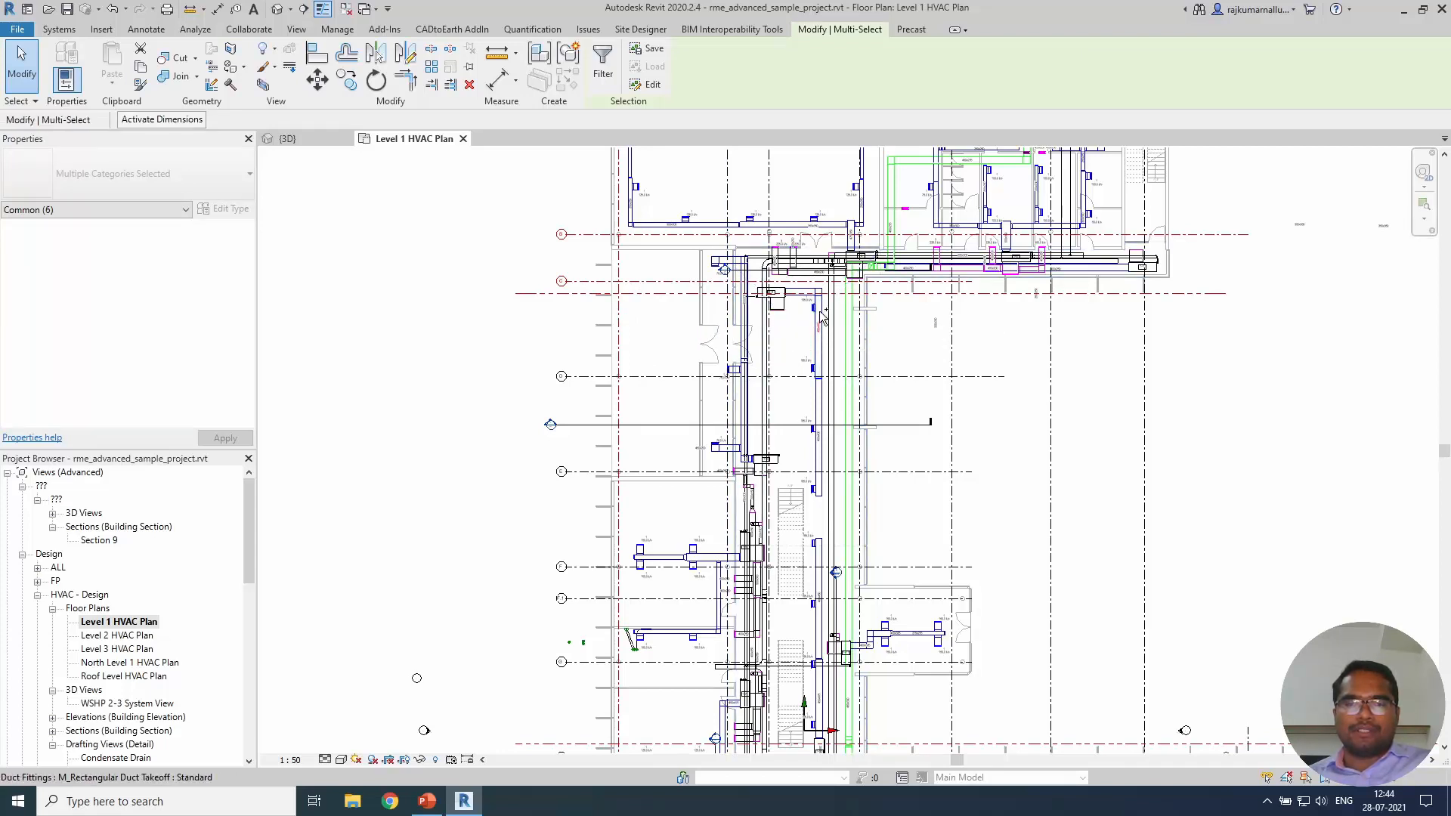
ctrl+click(822, 312)
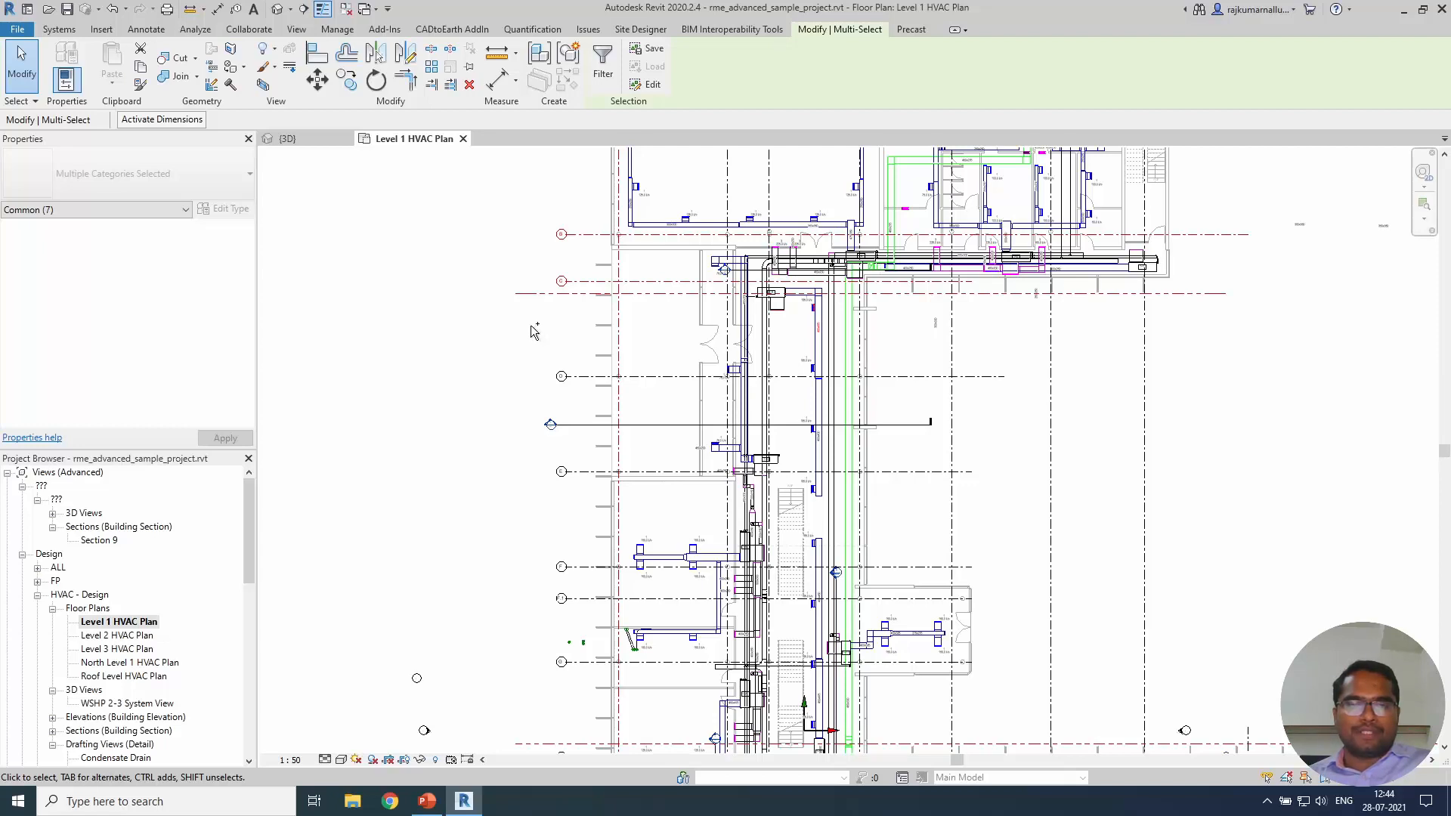
Remove the duct tag and air terminal from the selection, and add the 450x475 duct and its upper air terminal.
shift+click(820, 330)
shift+click(818, 424)
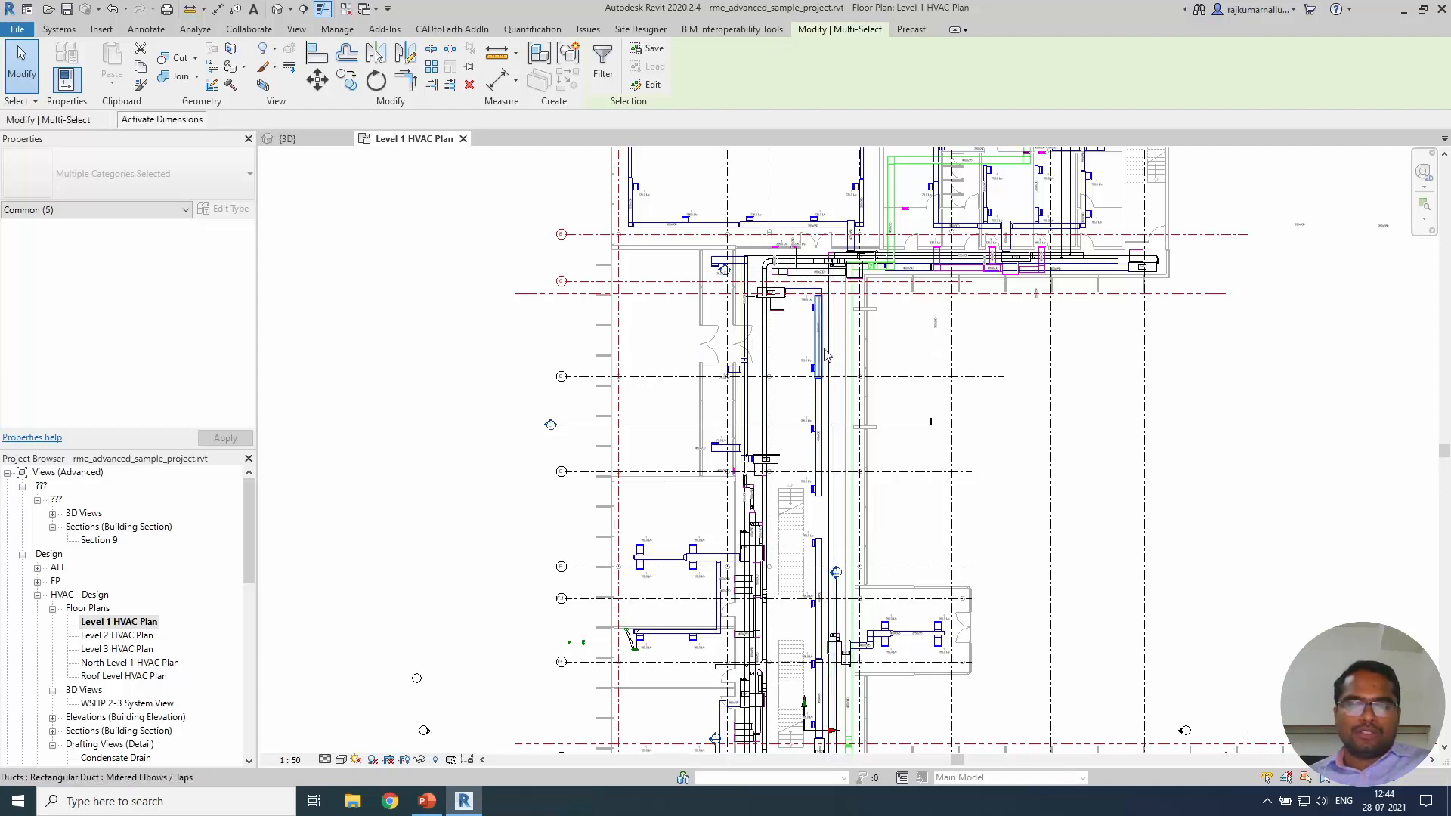
scroll(828, 368, up, 6)
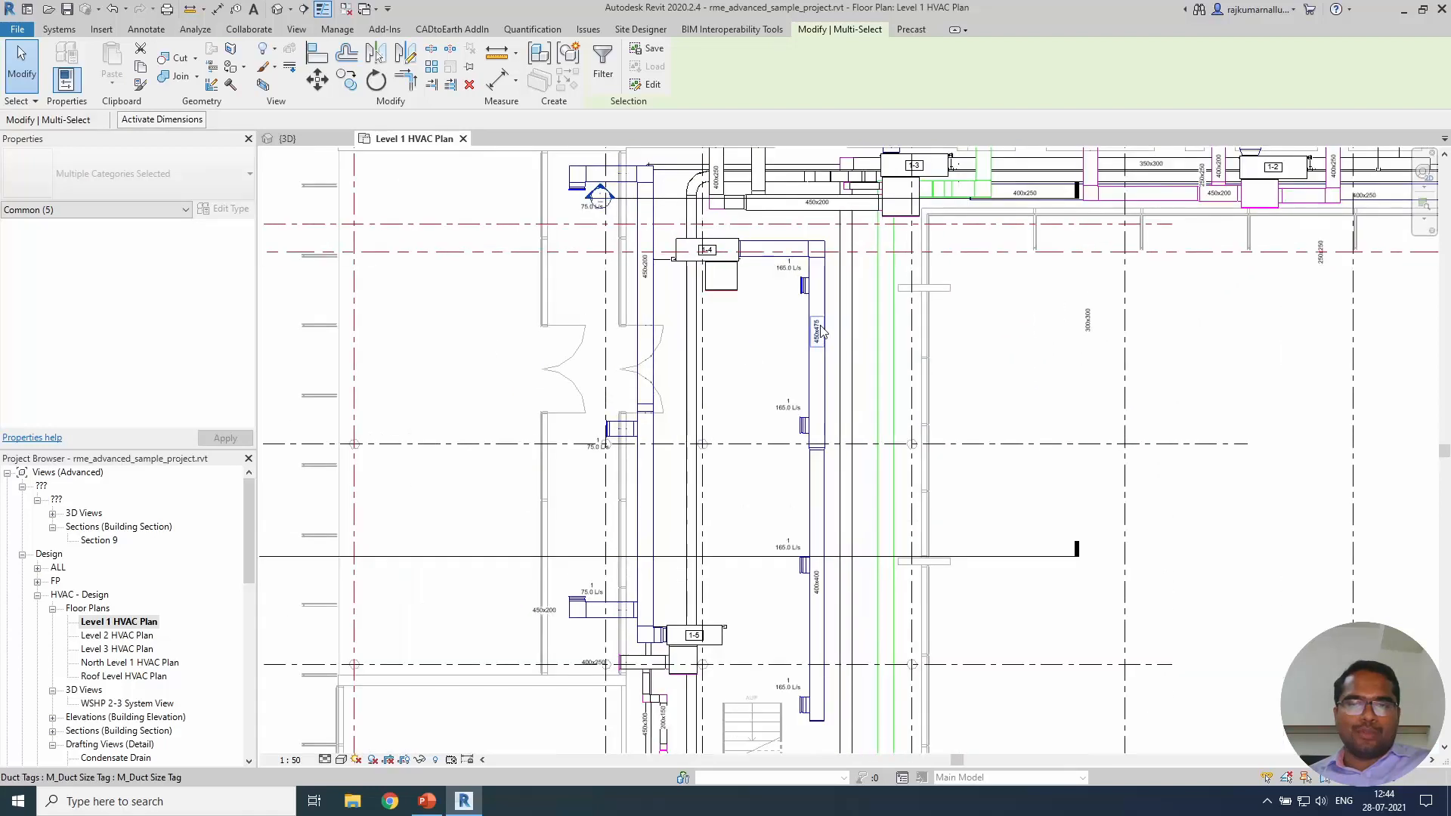
ctrl+click(829, 374)
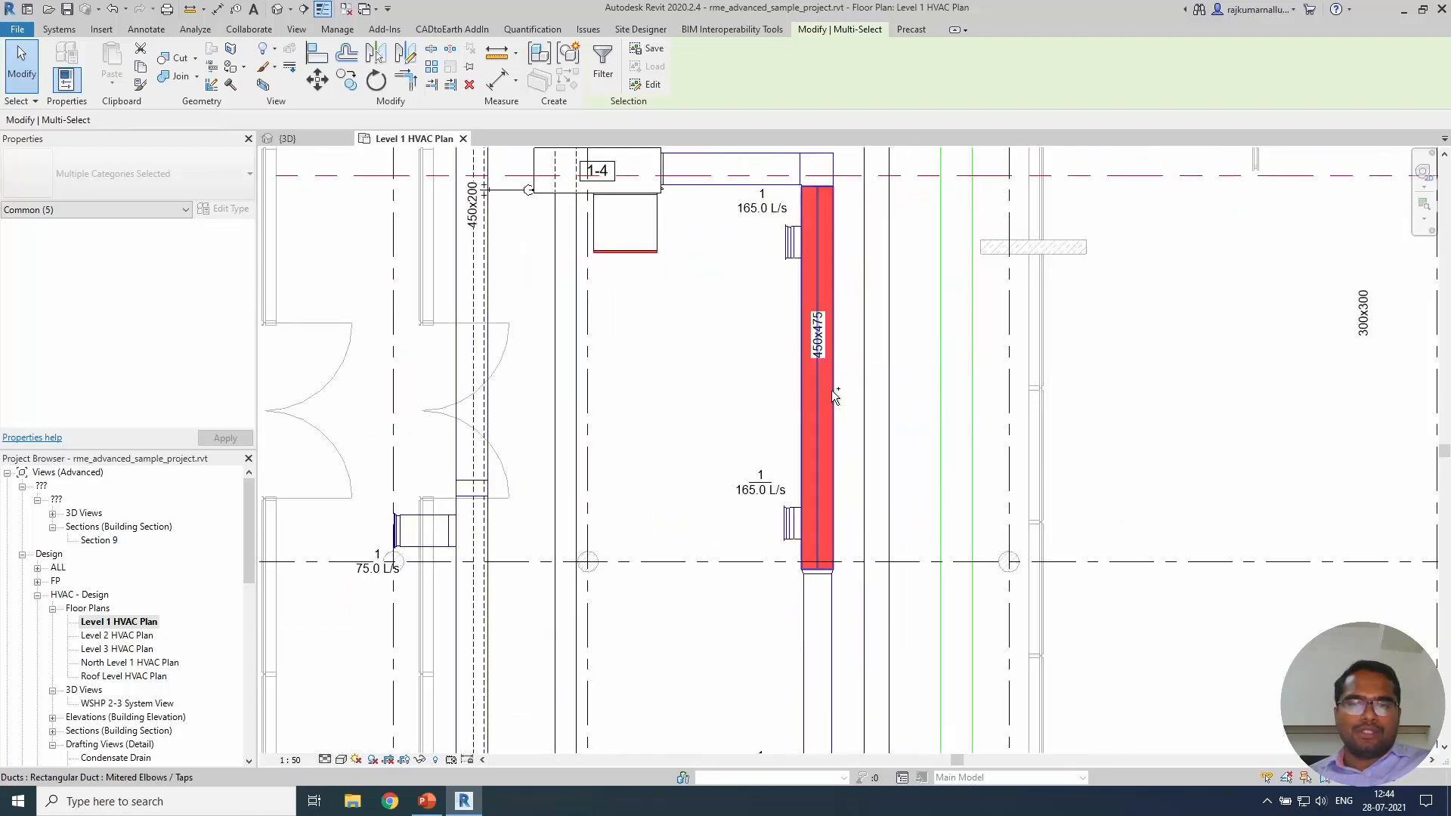
ctrl+click(793, 261)
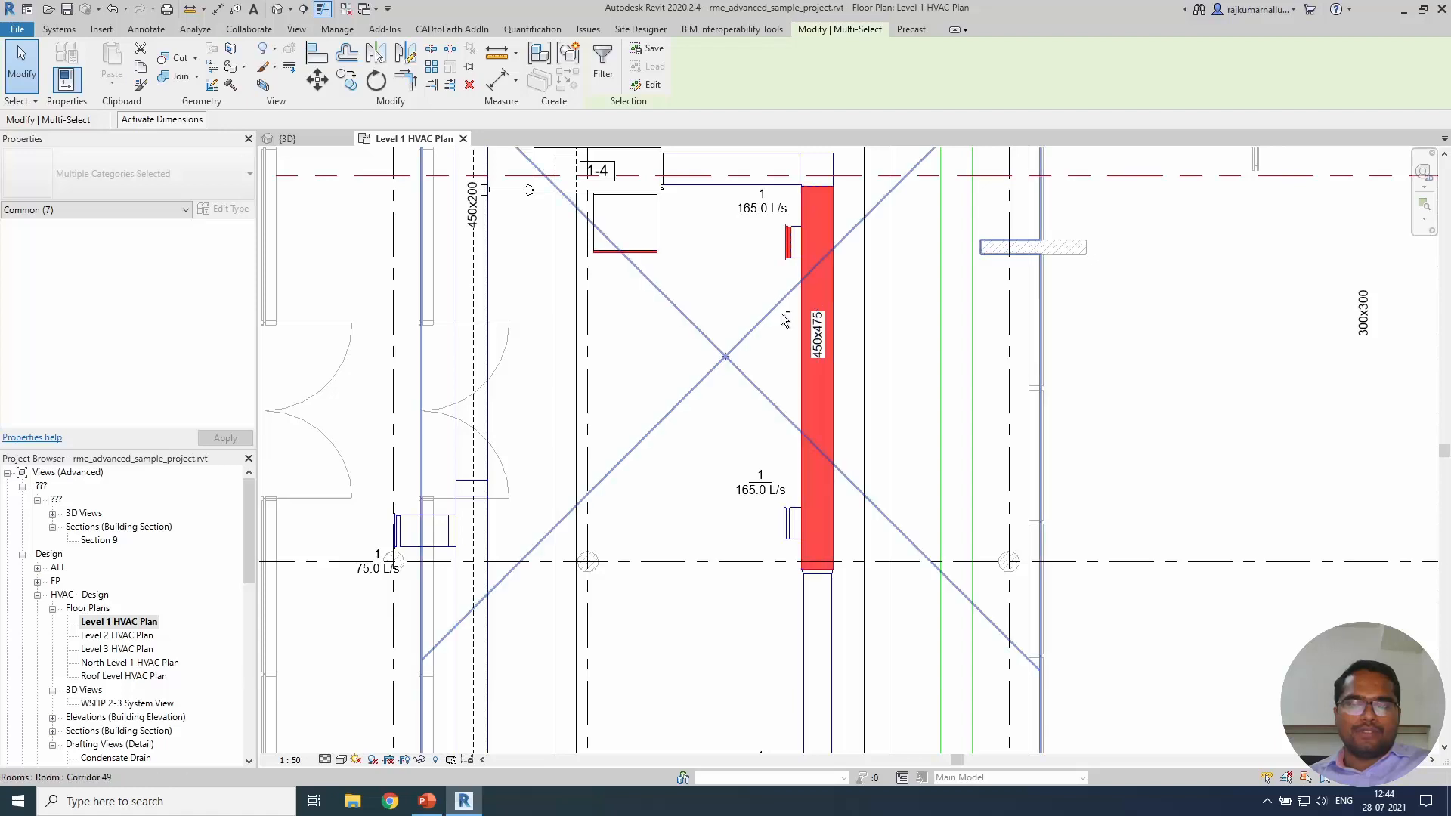
Remove the 450x475 duct and its upper air terminal from the selection, and clear all remaining selected elements.
shift+click(824, 378)
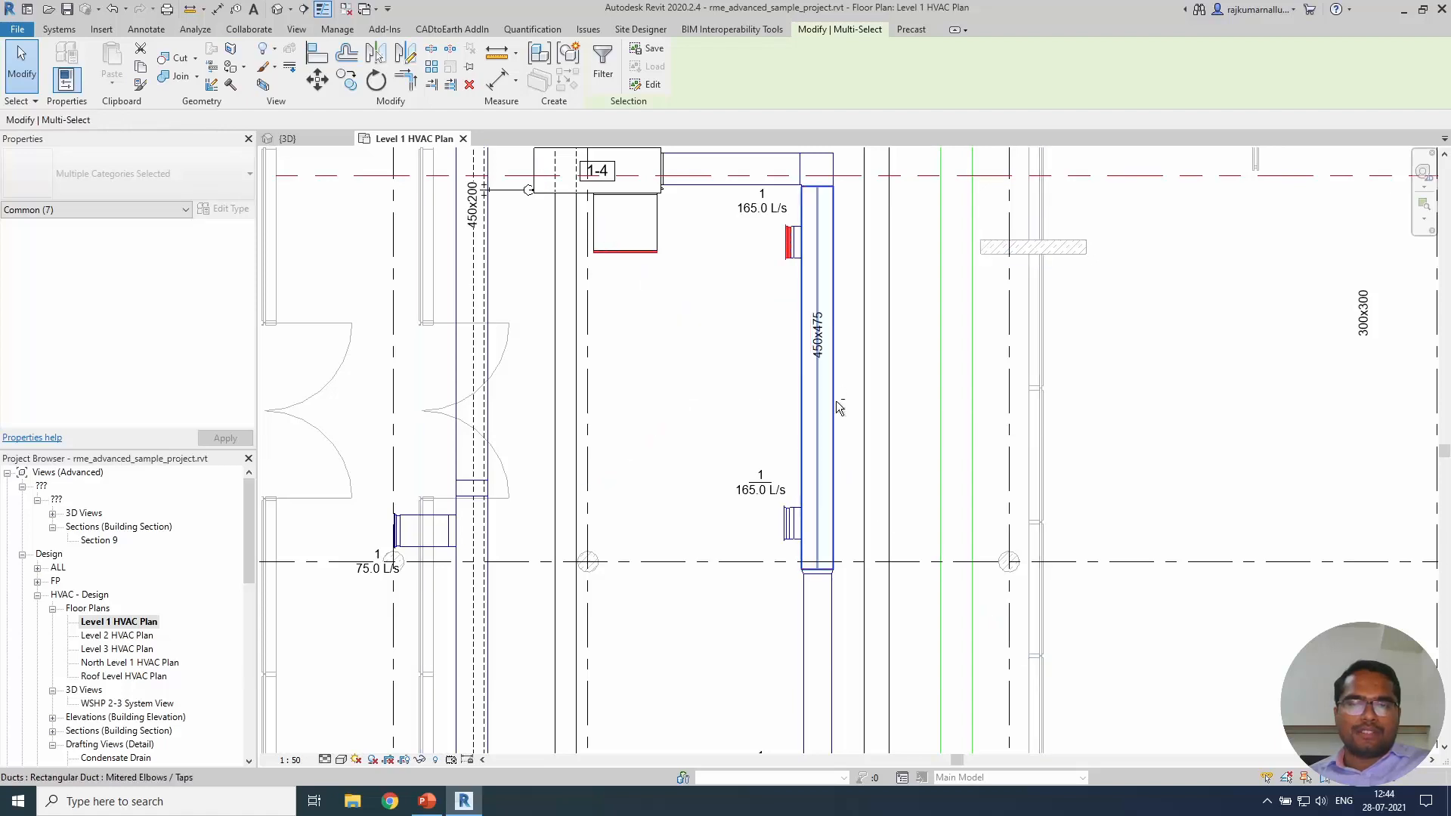
shift+click(789, 247)
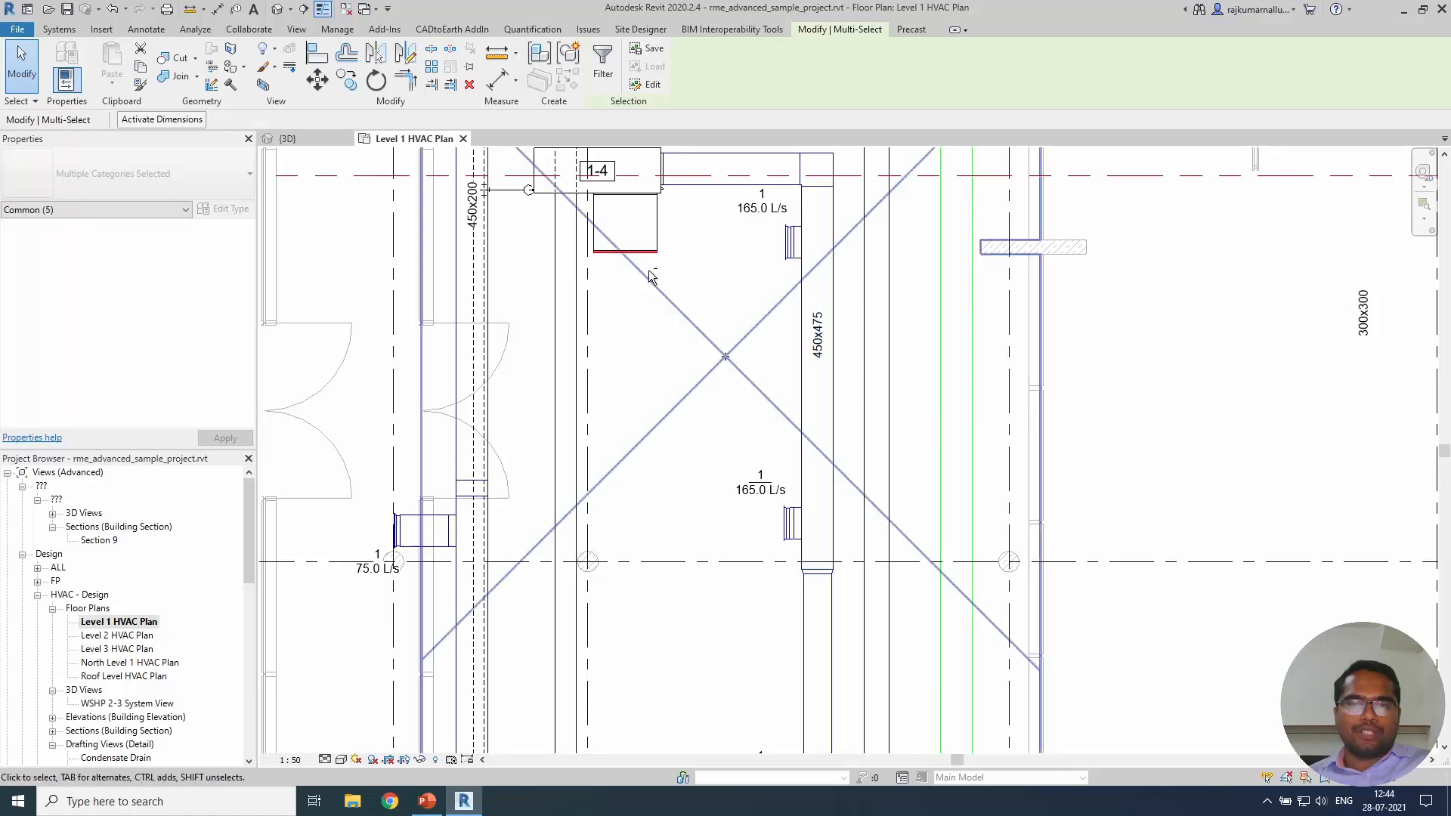
scroll(783, 337, down, 4)
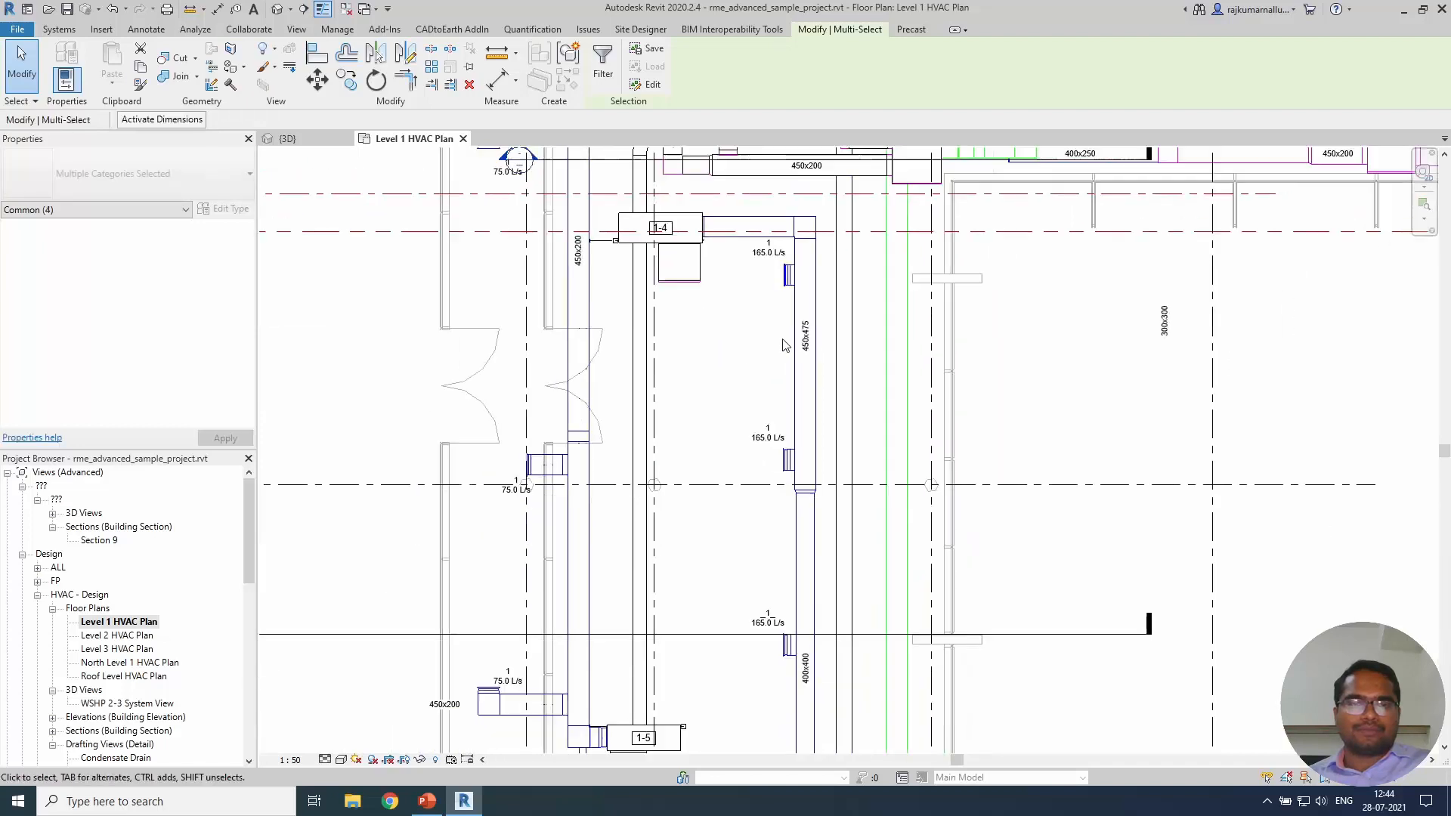
middle_drag(638, 336, 738, 397)
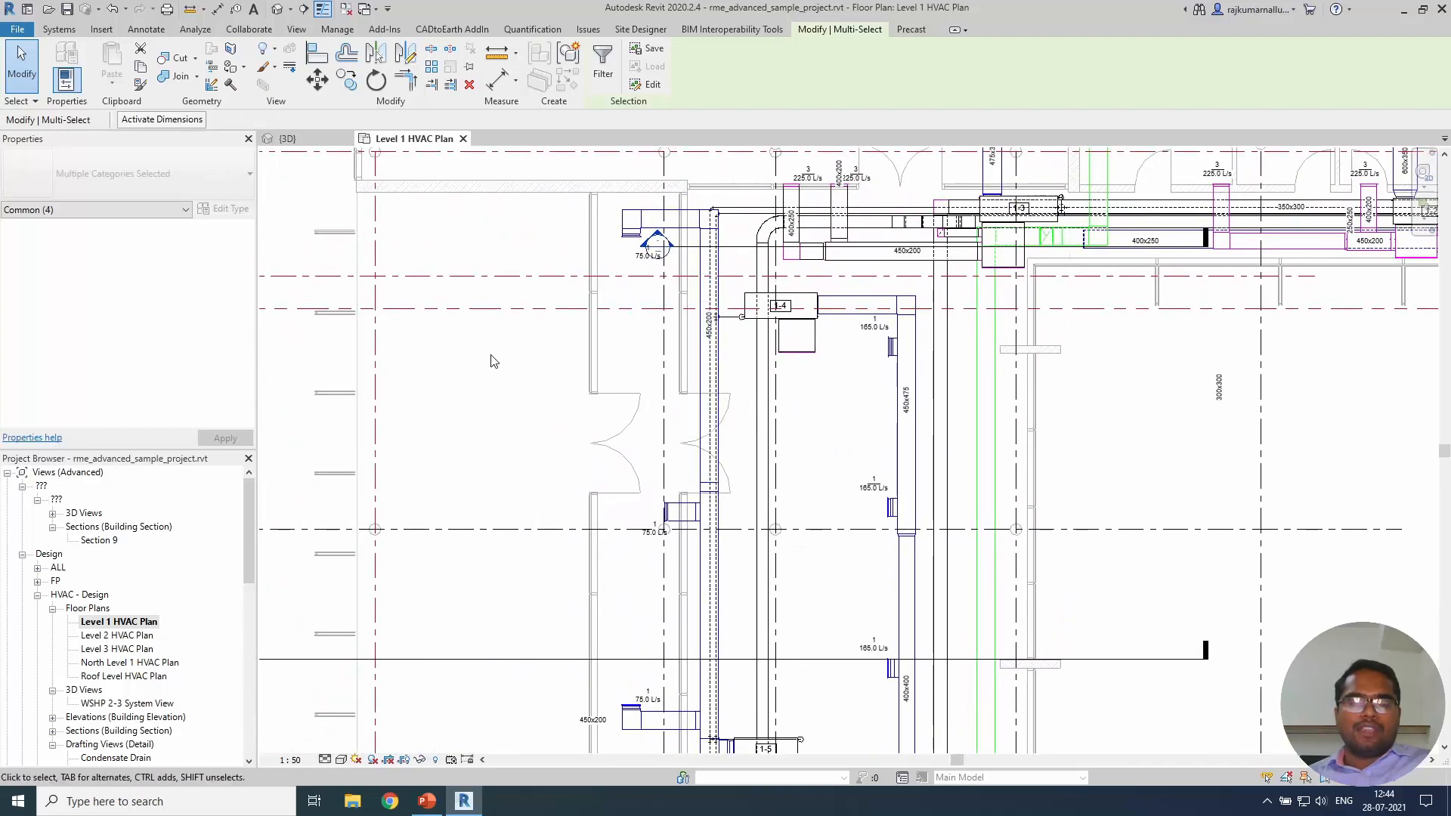
middle_drag(501, 363, 625, 397)
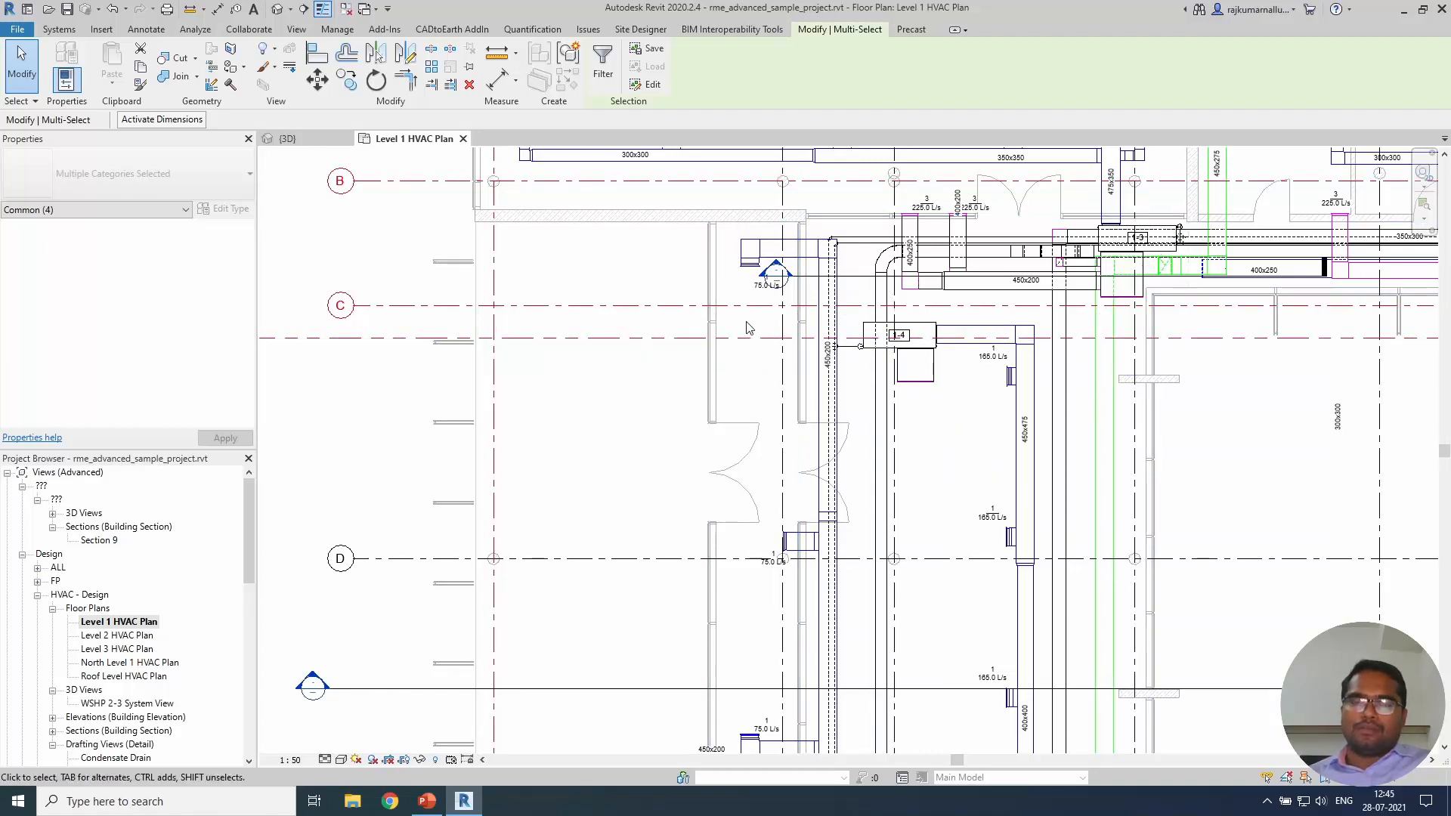
click(572, 414)
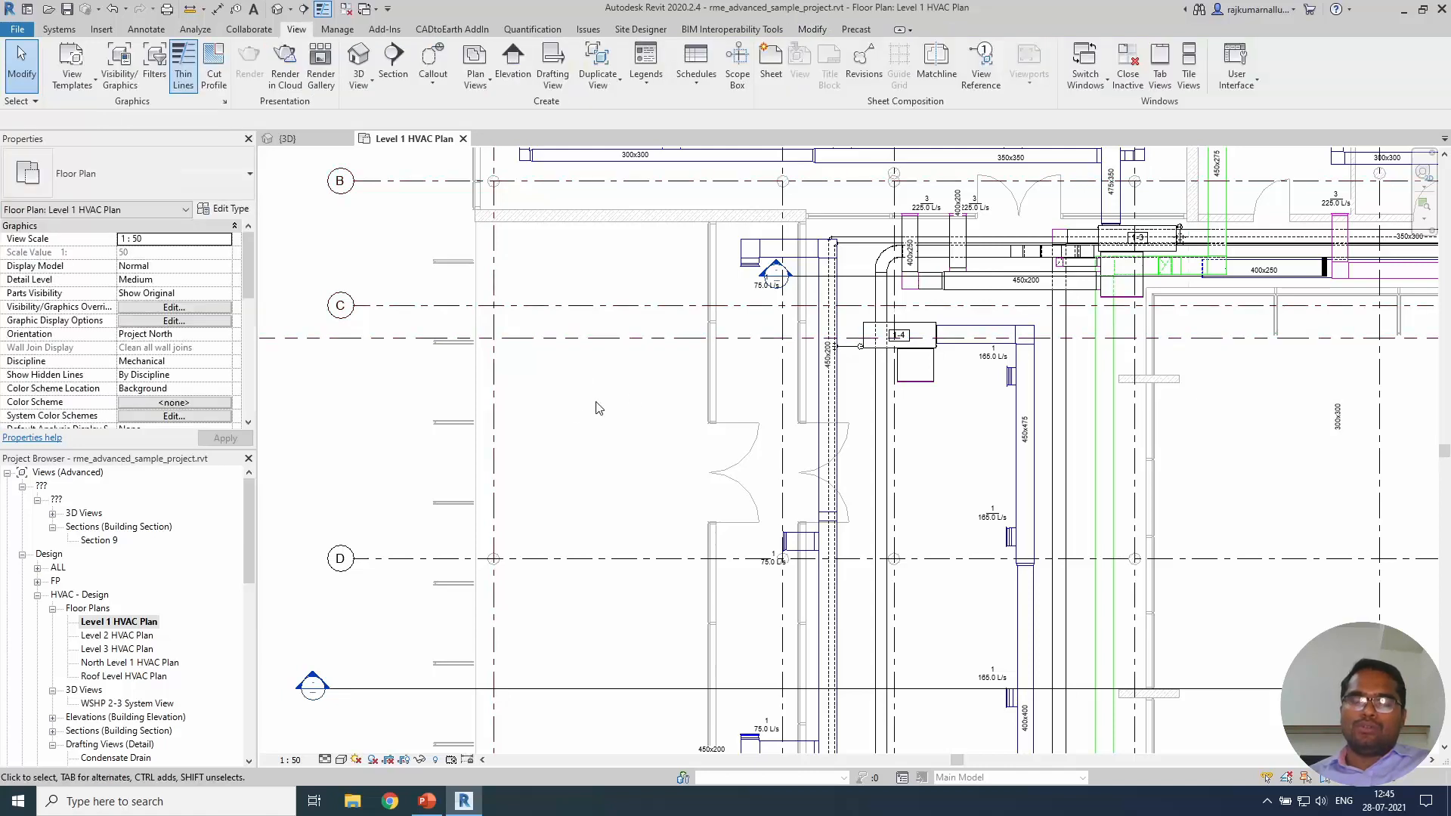
scroll(639, 397, down, 2)
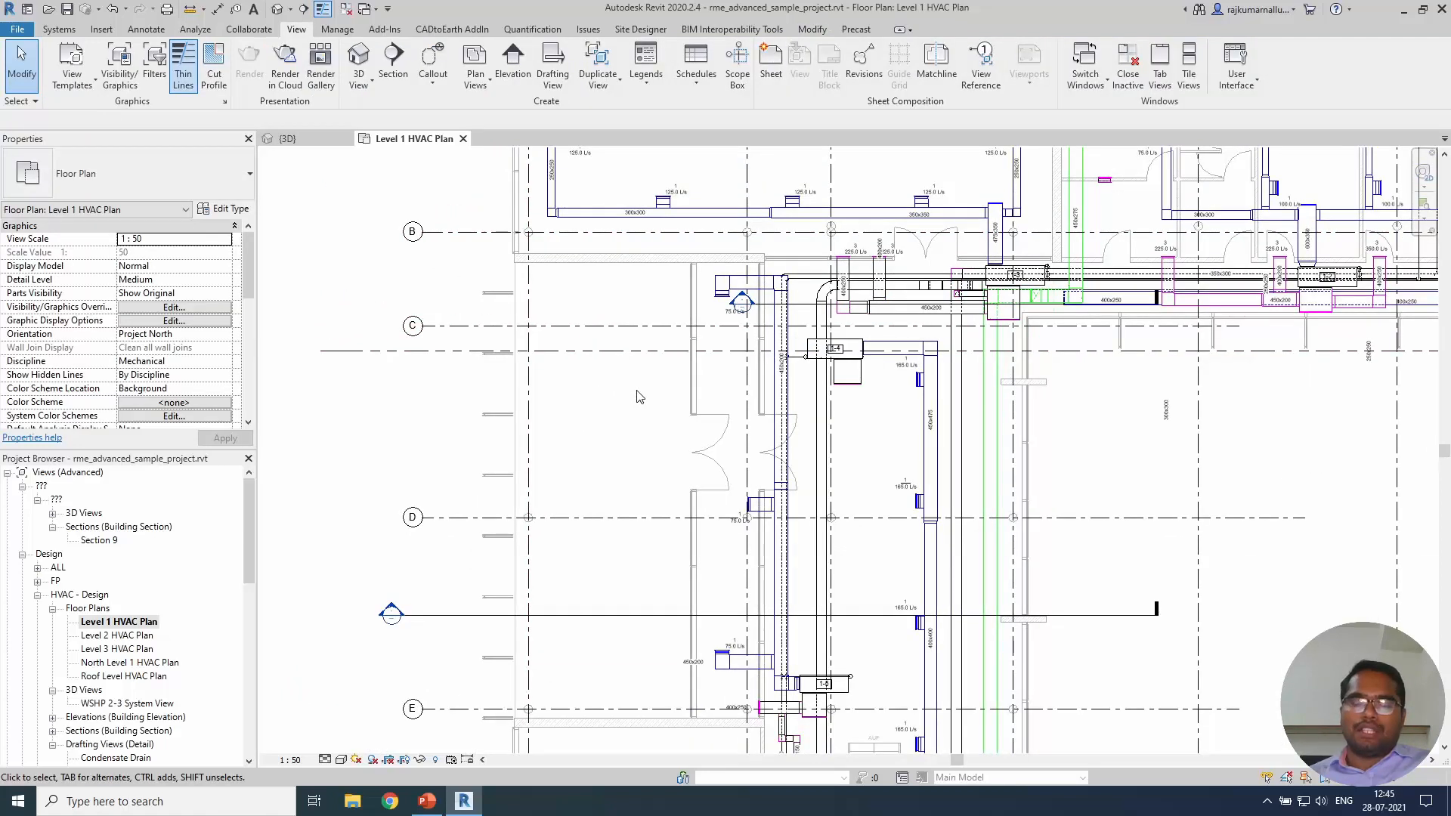
Switch to PowerPoint, present the Selecting Elements slide and the slide comparing the Window and Cross Window methods, and end the show.
click(427, 803)
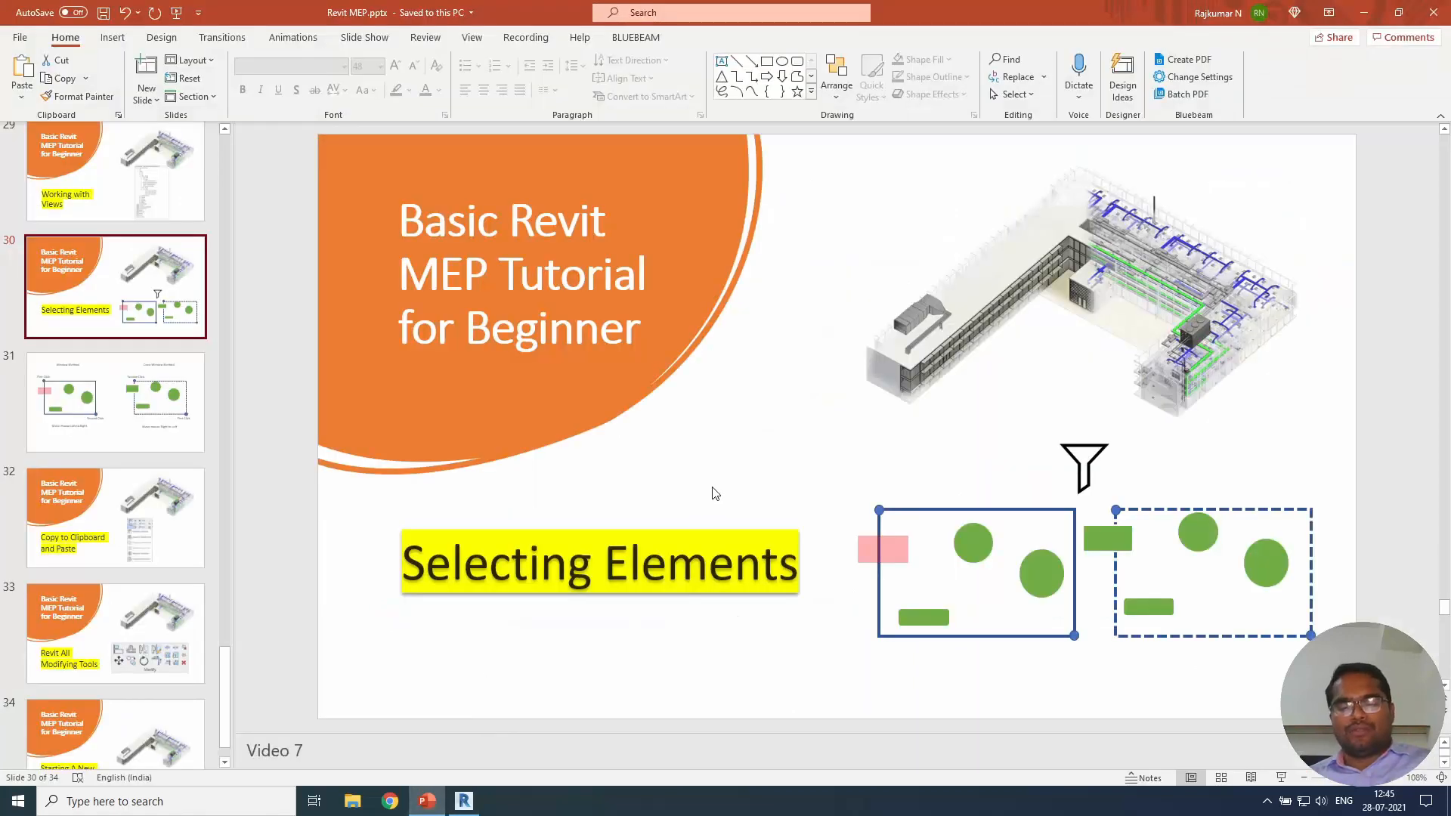
key(shift+F5)
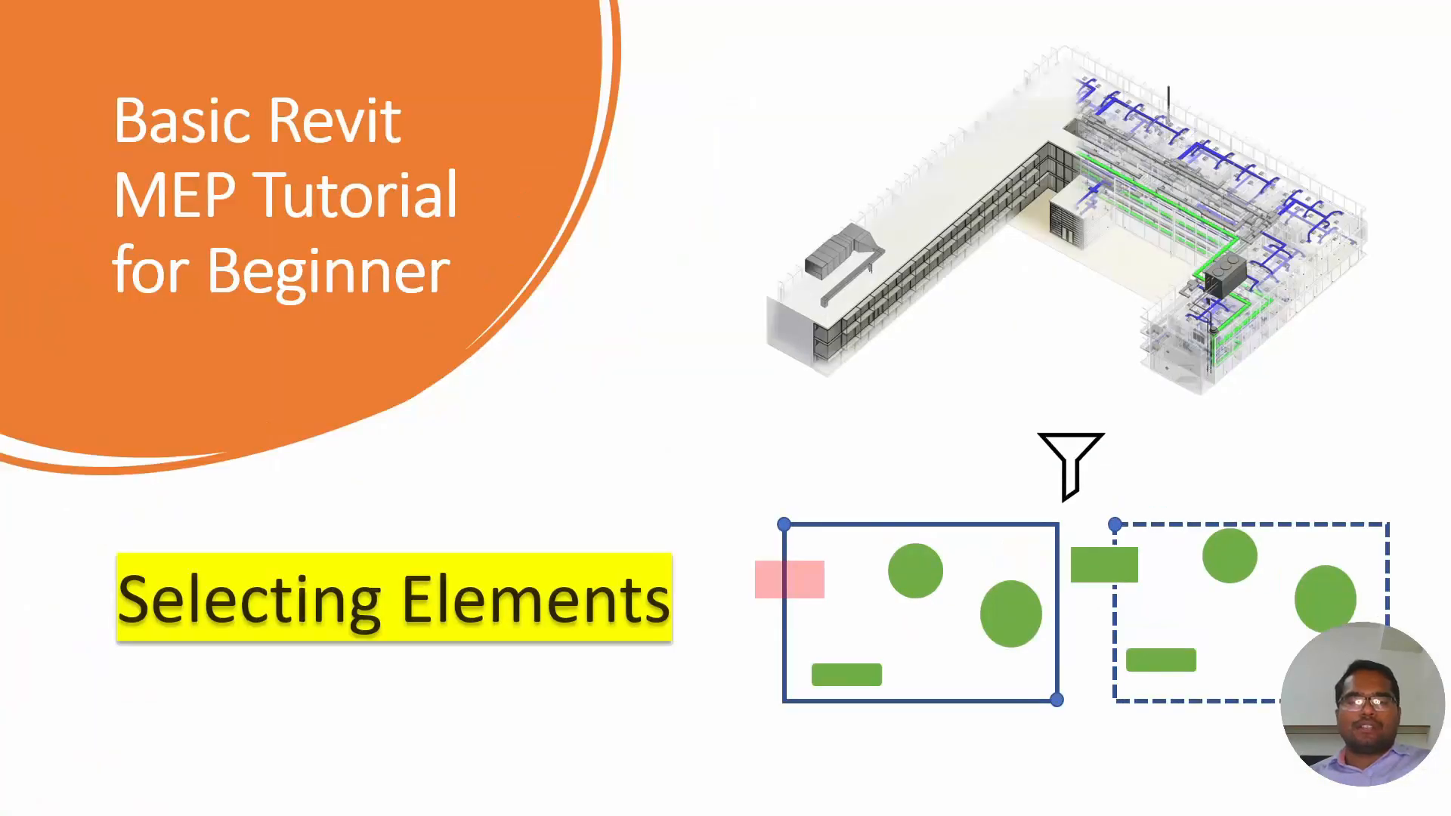
key(Right)
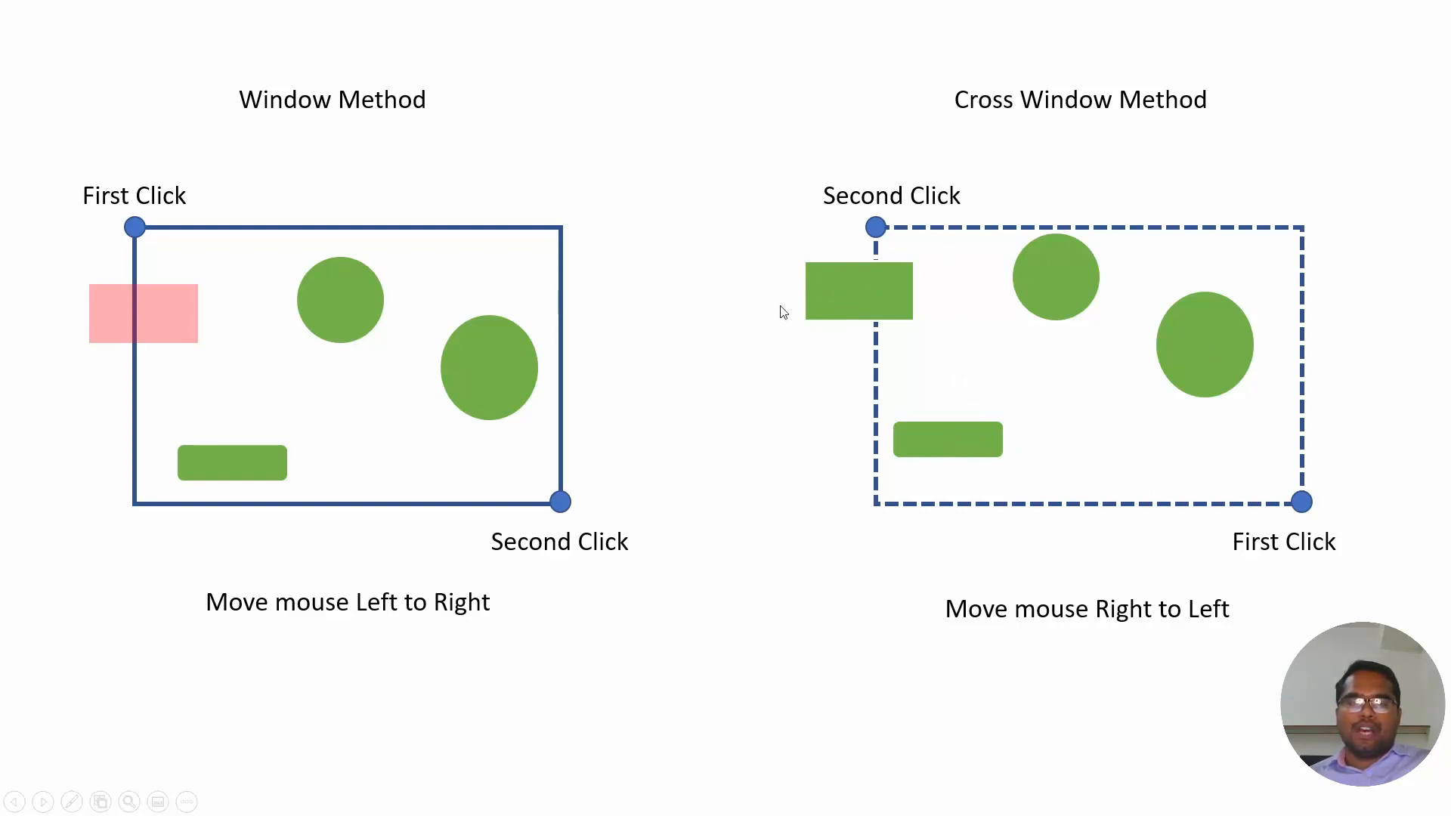
key(Escape)
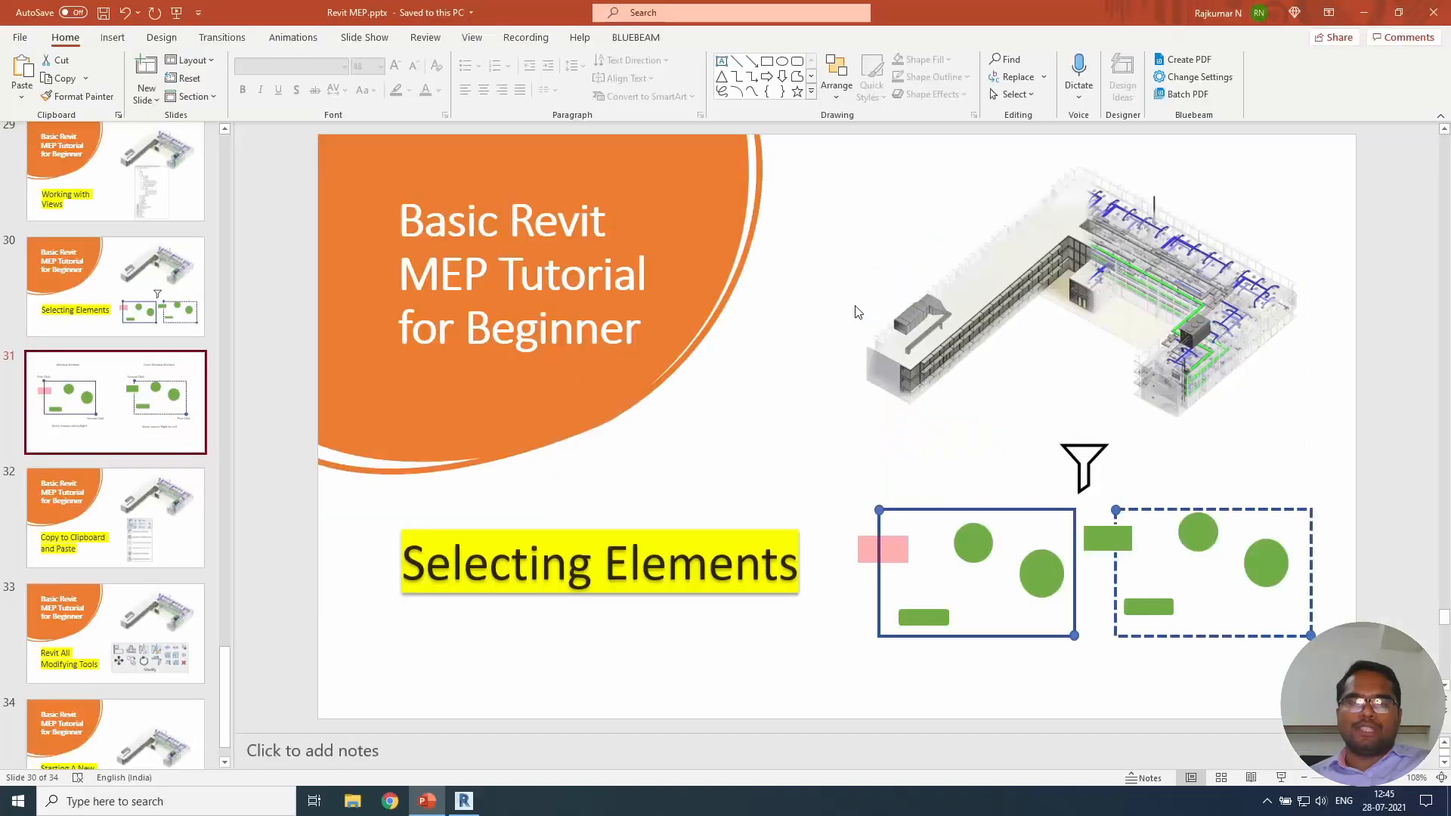
Switch back to Revit and window-select the components along the 450x475 duct, enlarging the window to include its upper air terminal.
click(464, 801)
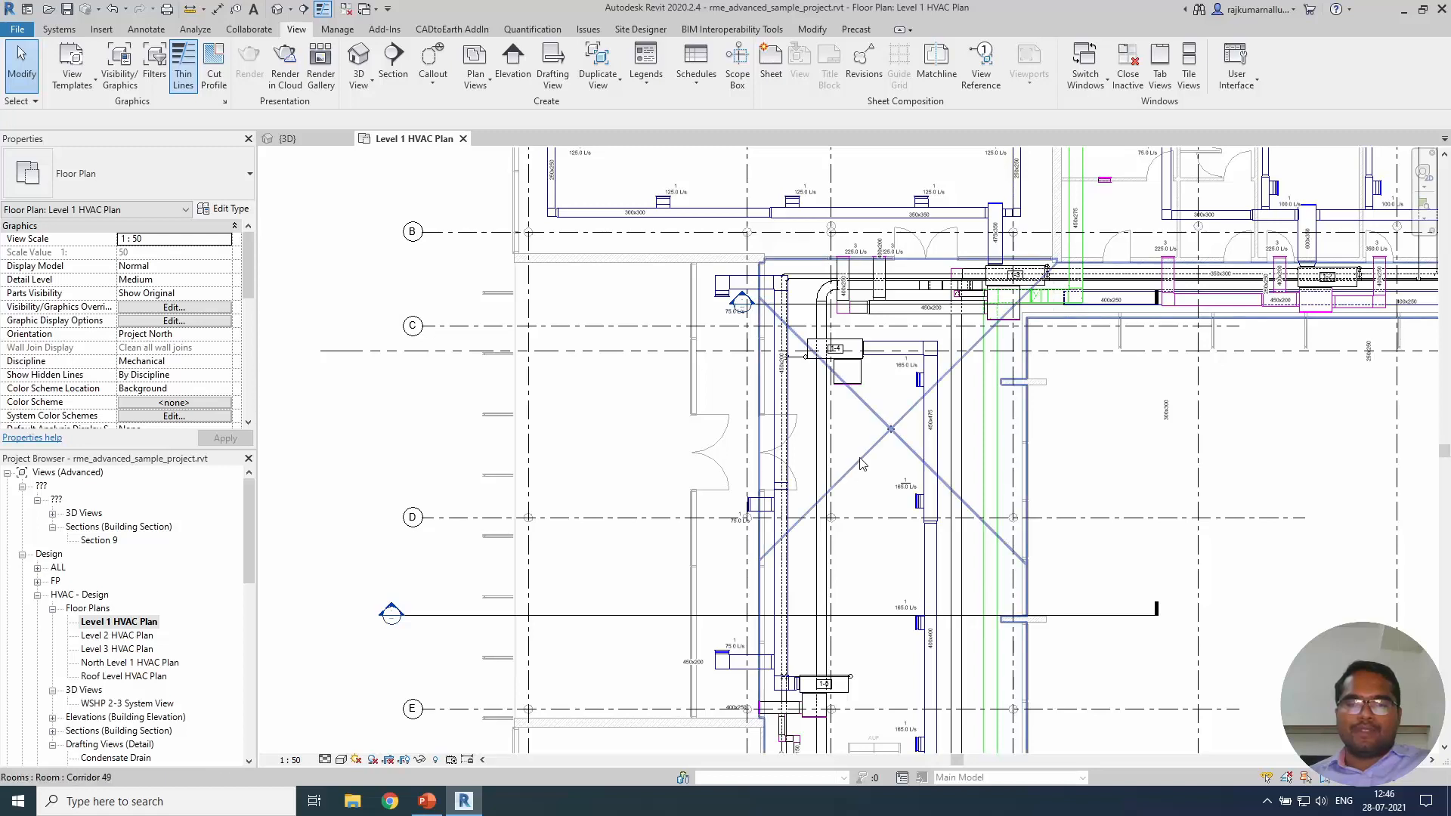
drag(880, 391, 982, 560)
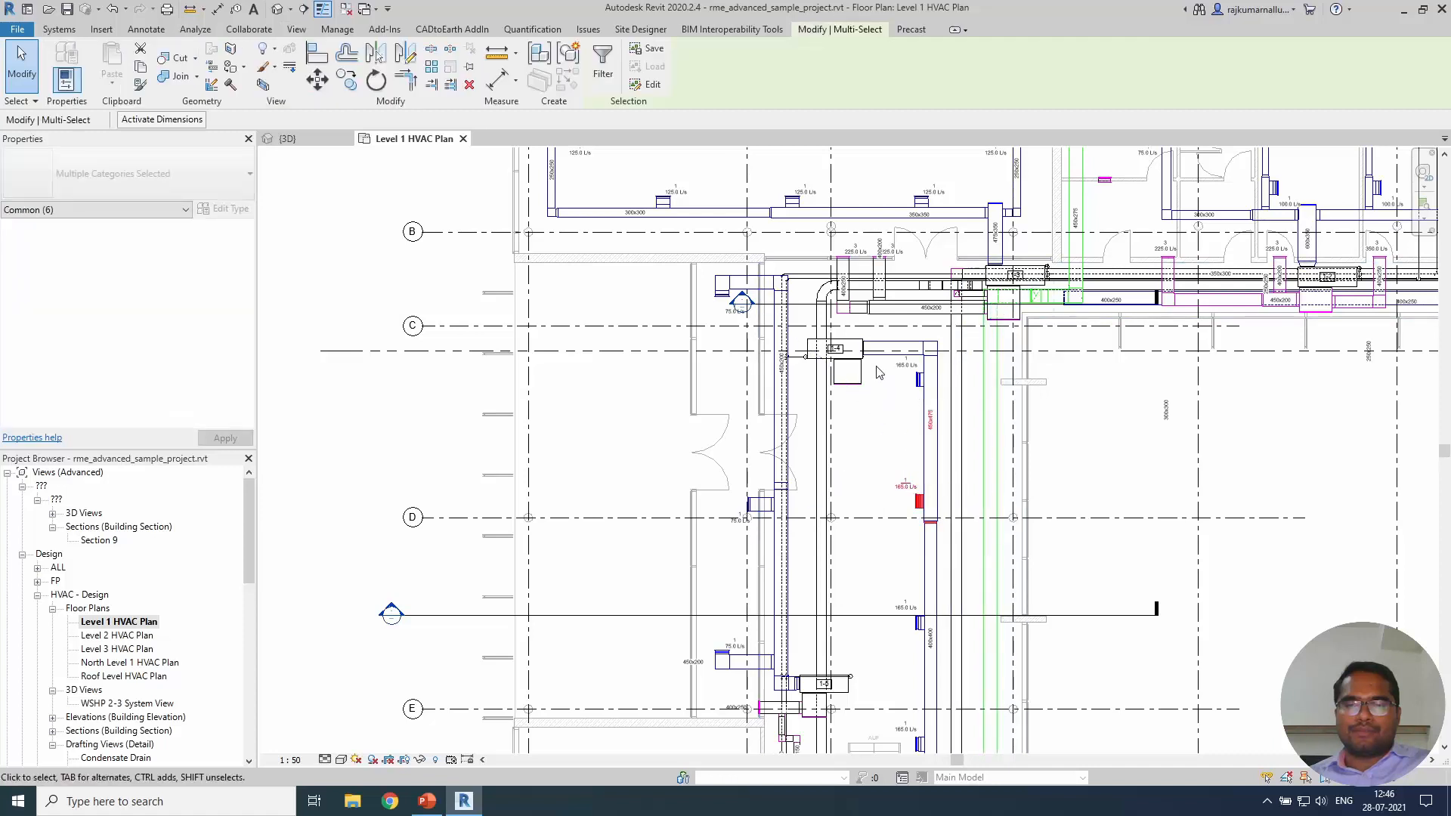
drag(877, 364, 984, 546)
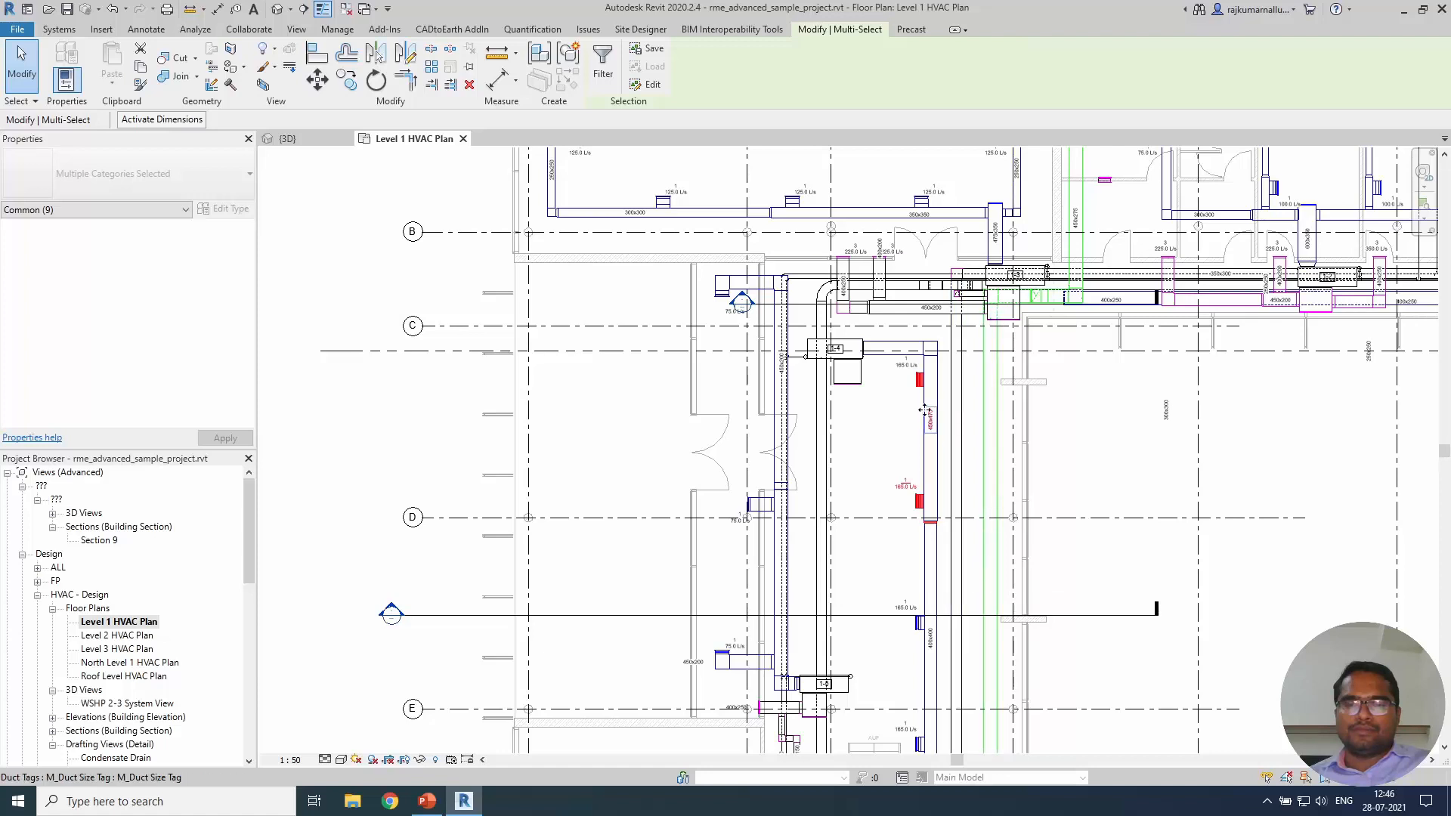
Window-select the 450x475 duct with its elbow, tags and air terminals, and add the adjoining 400x400 duct run to the selection.
scroll(924, 410, up, 2)
middle_drag(900, 448, 824, 435)
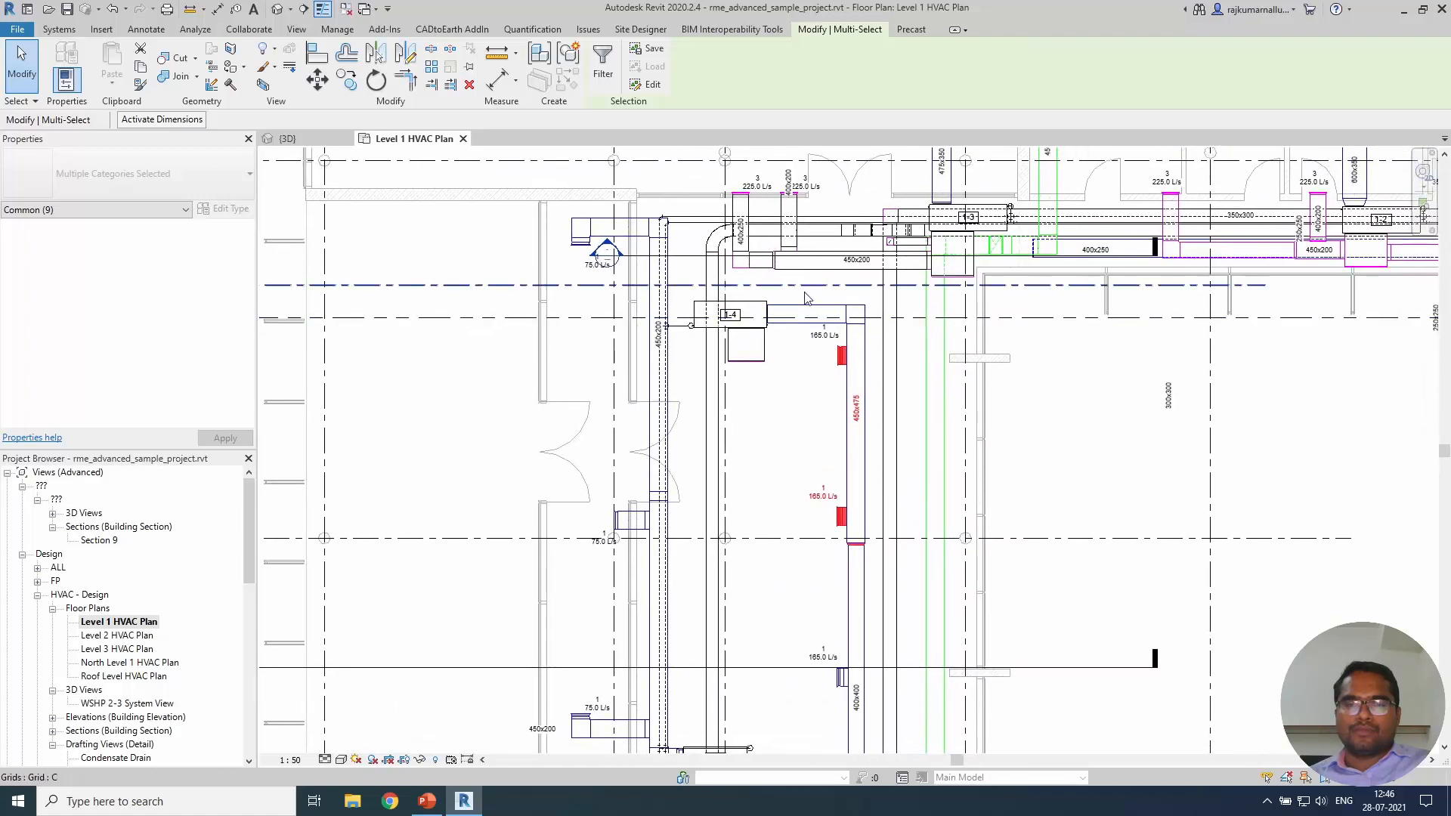
drag(804, 292, 936, 614)
ctrl+drag(765, 437, 908, 724)
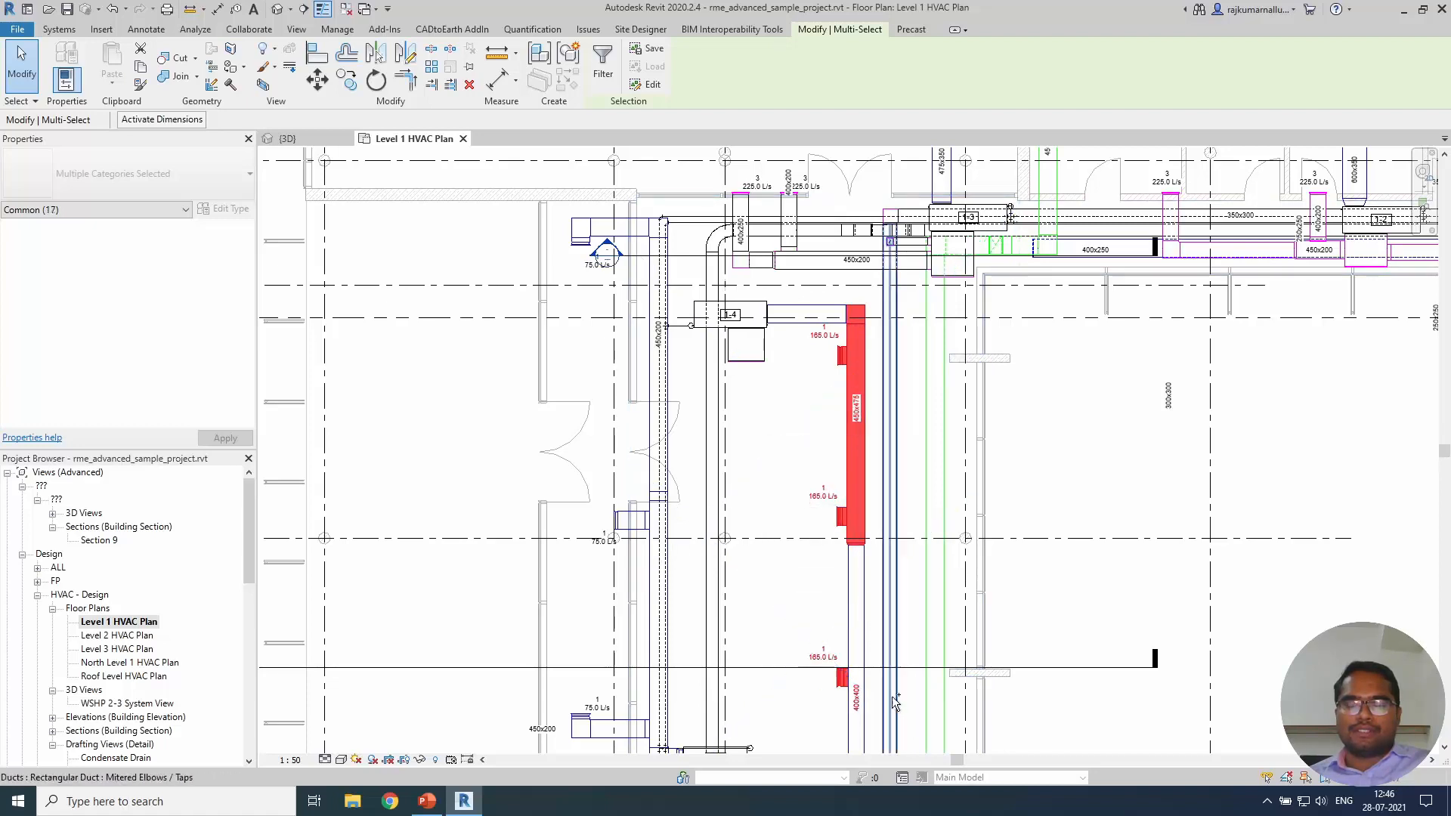
middle_drag(894, 703, 885, 455)
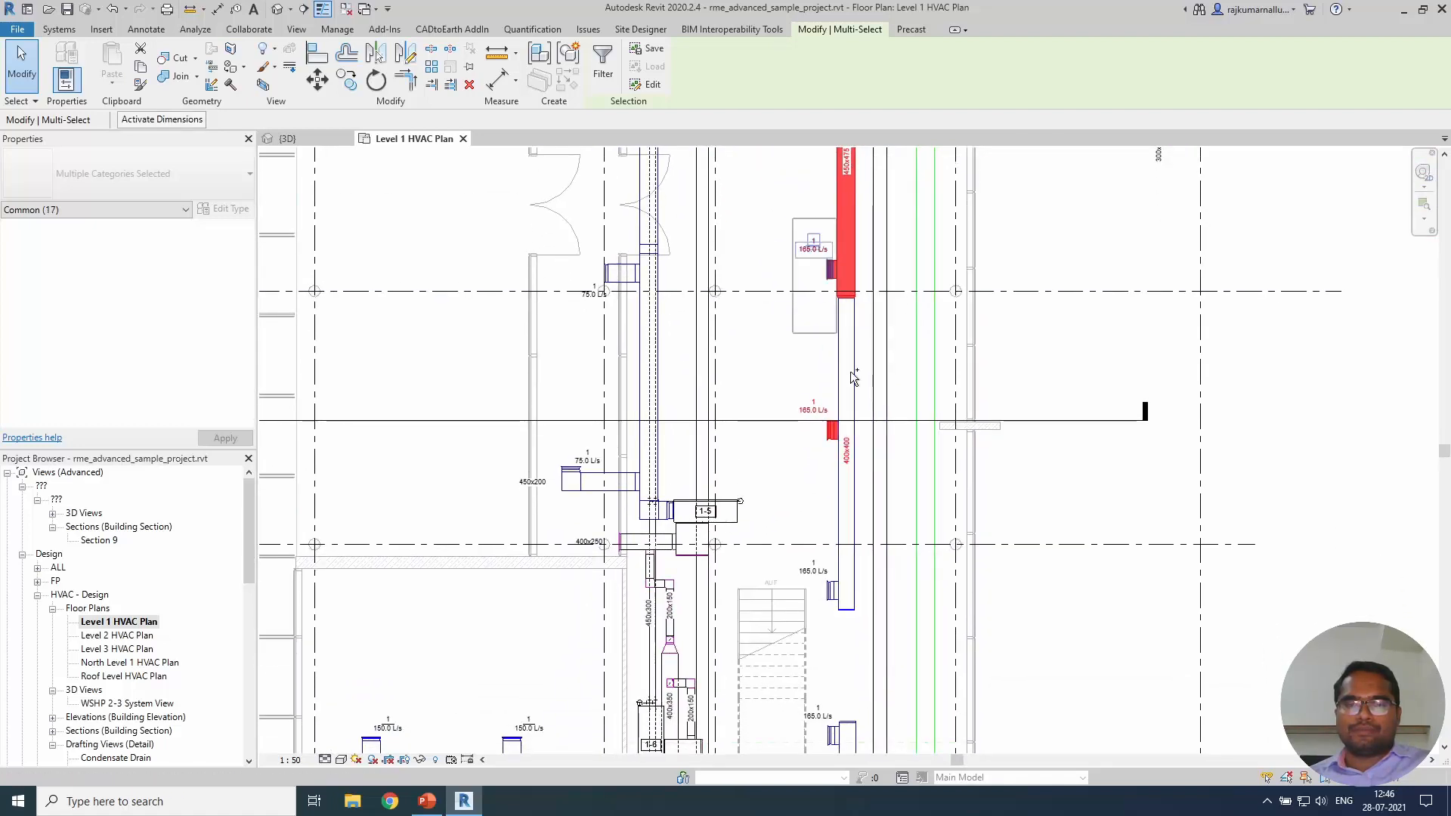
ctrl+drag(854, 378, 881, 635)
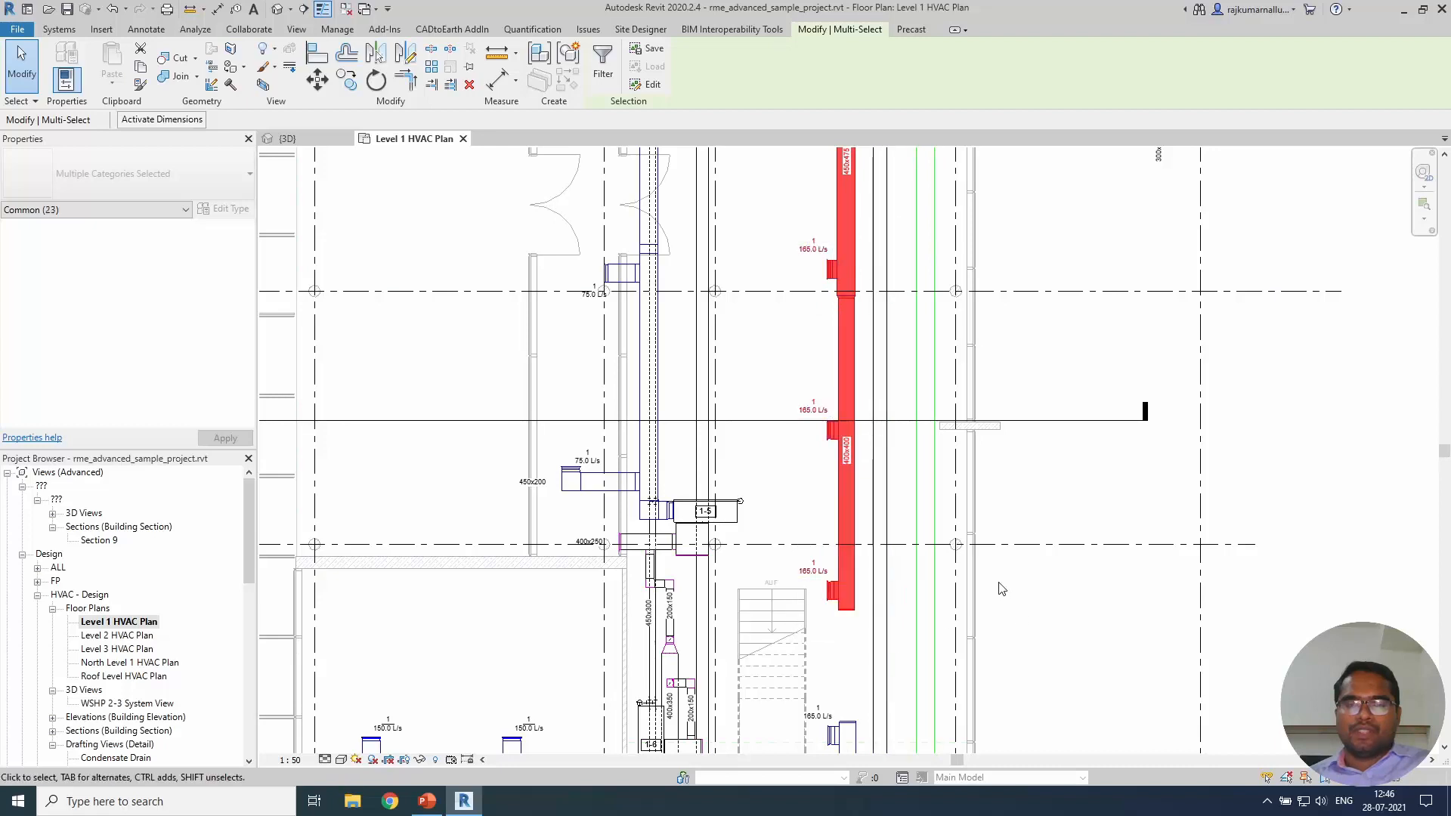
middle_drag(847, 283, 875, 409)
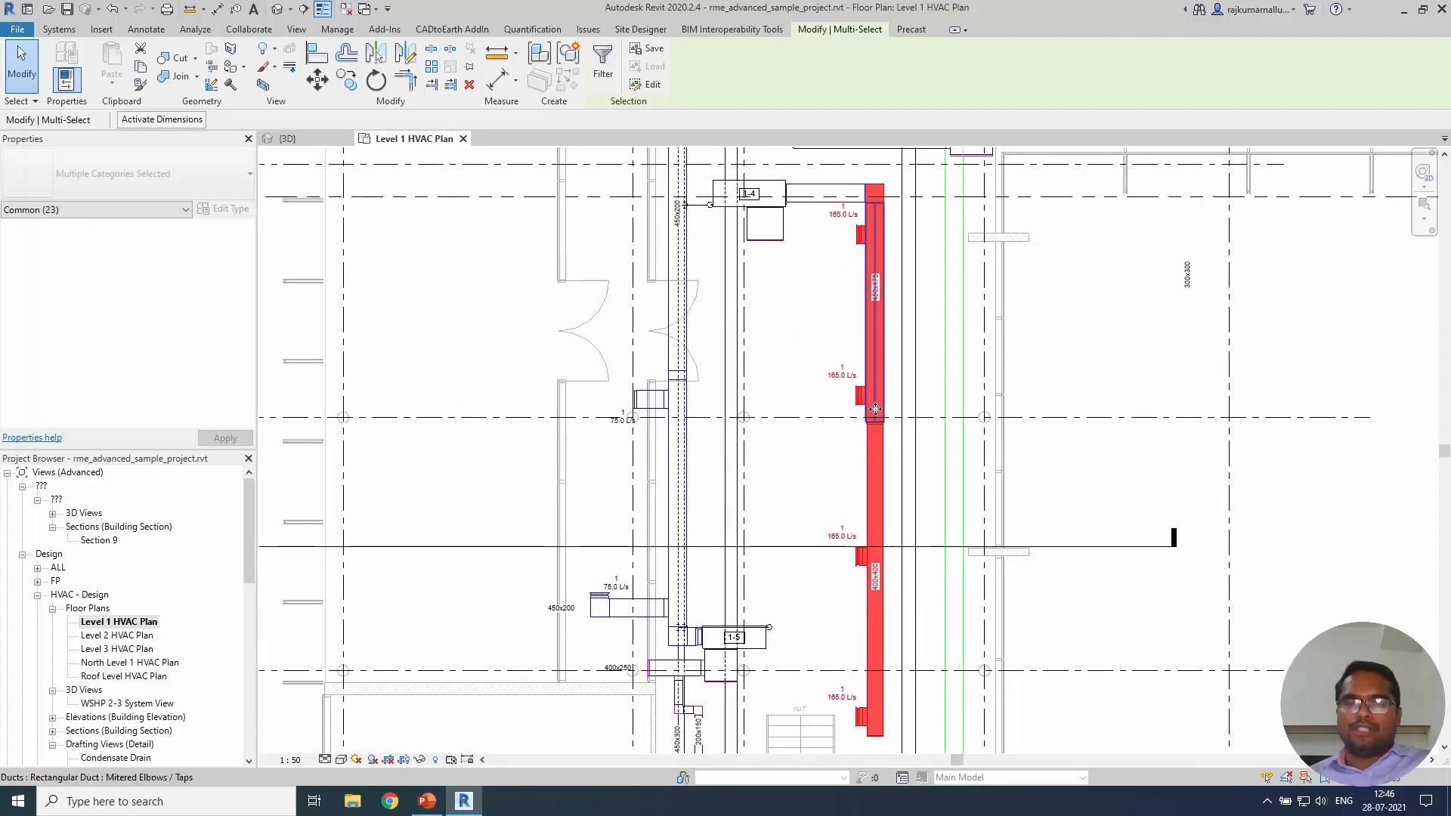
middle_drag(869, 347, 763, 384)
middle_drag(737, 277, 782, 372)
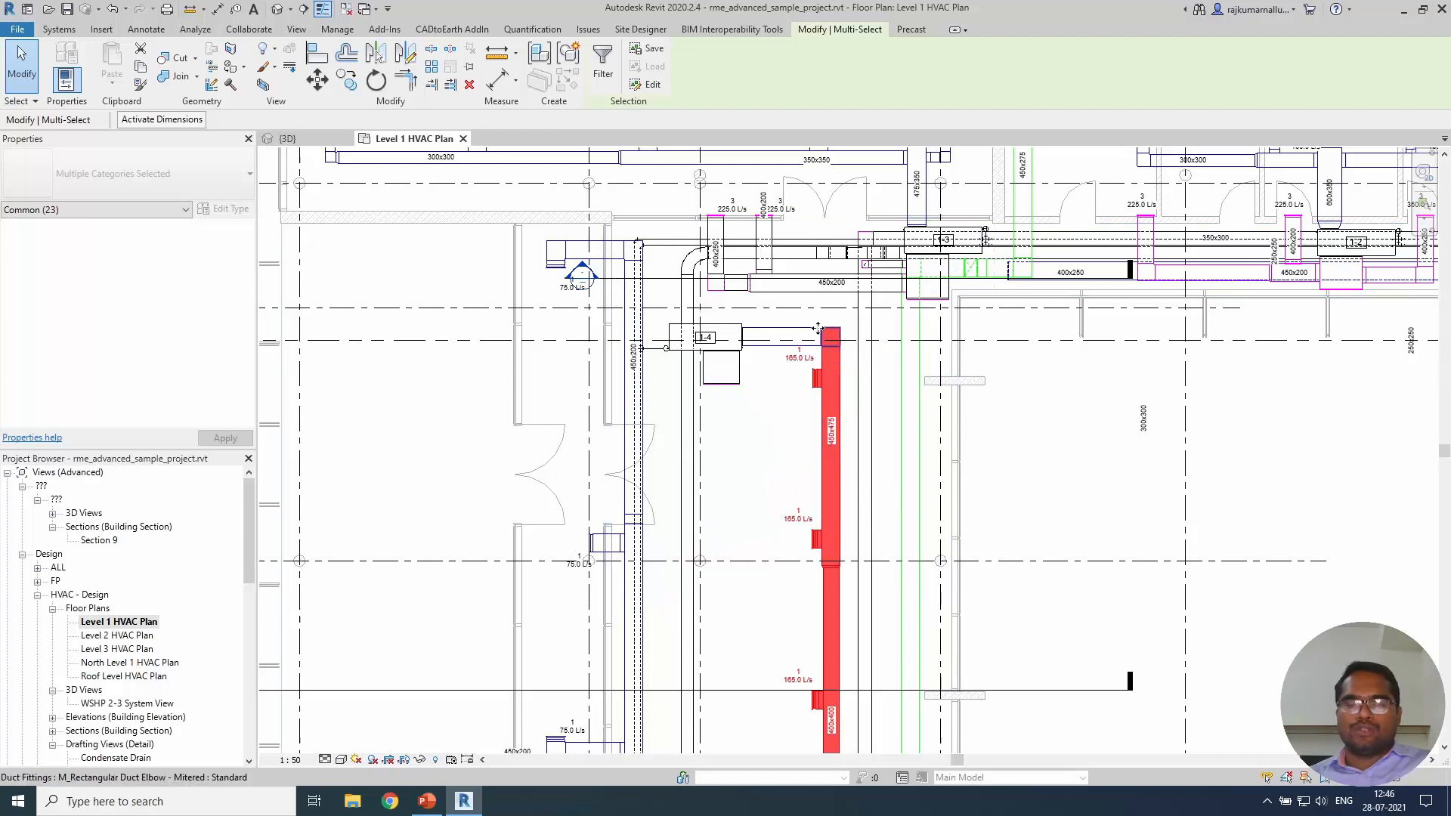
scroll(840, 454, up, 2)
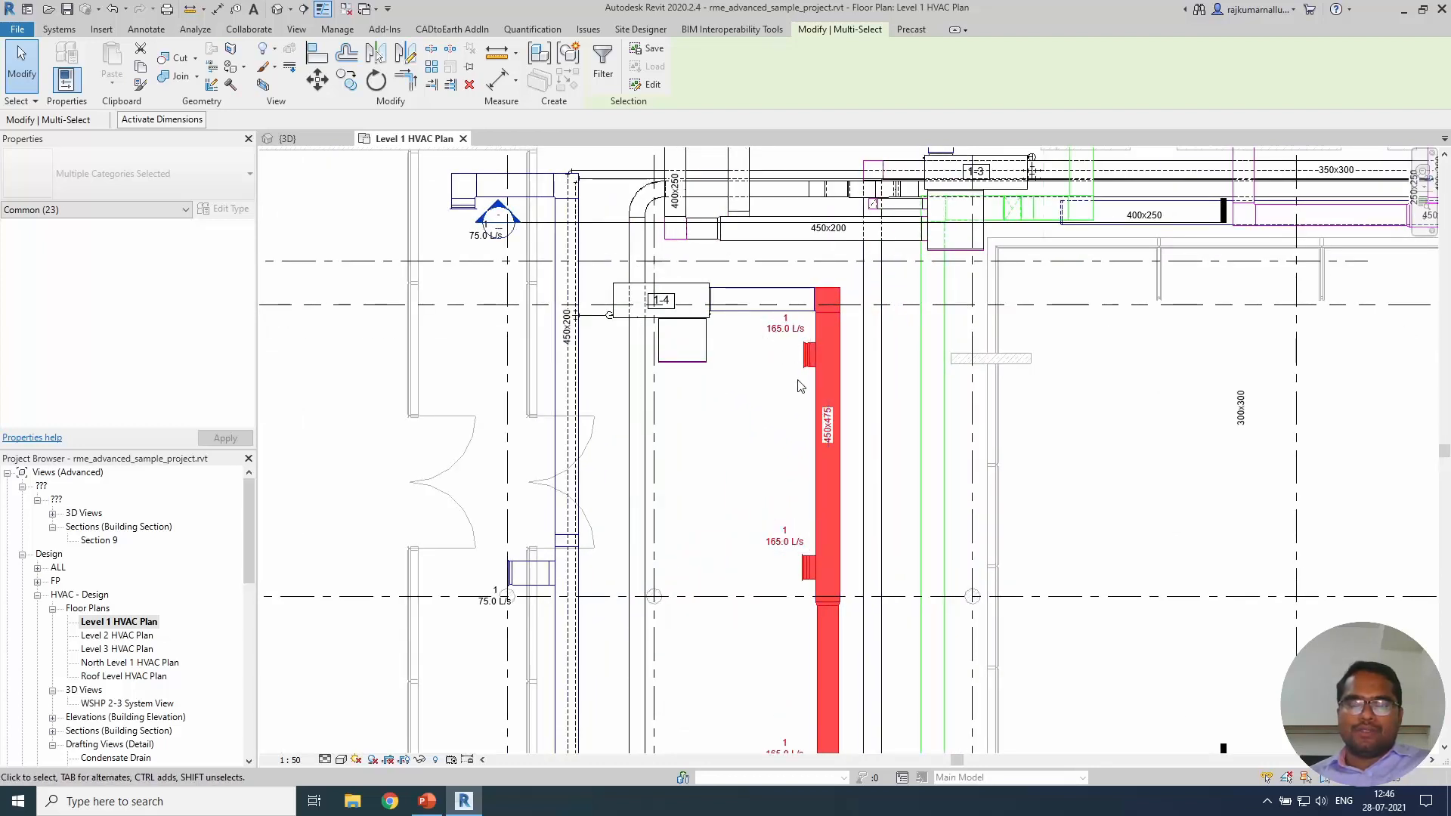
Window-select the ducts and equipment around the corridor between grids B and E, and clear the selection.
scroll(778, 423, down, 3)
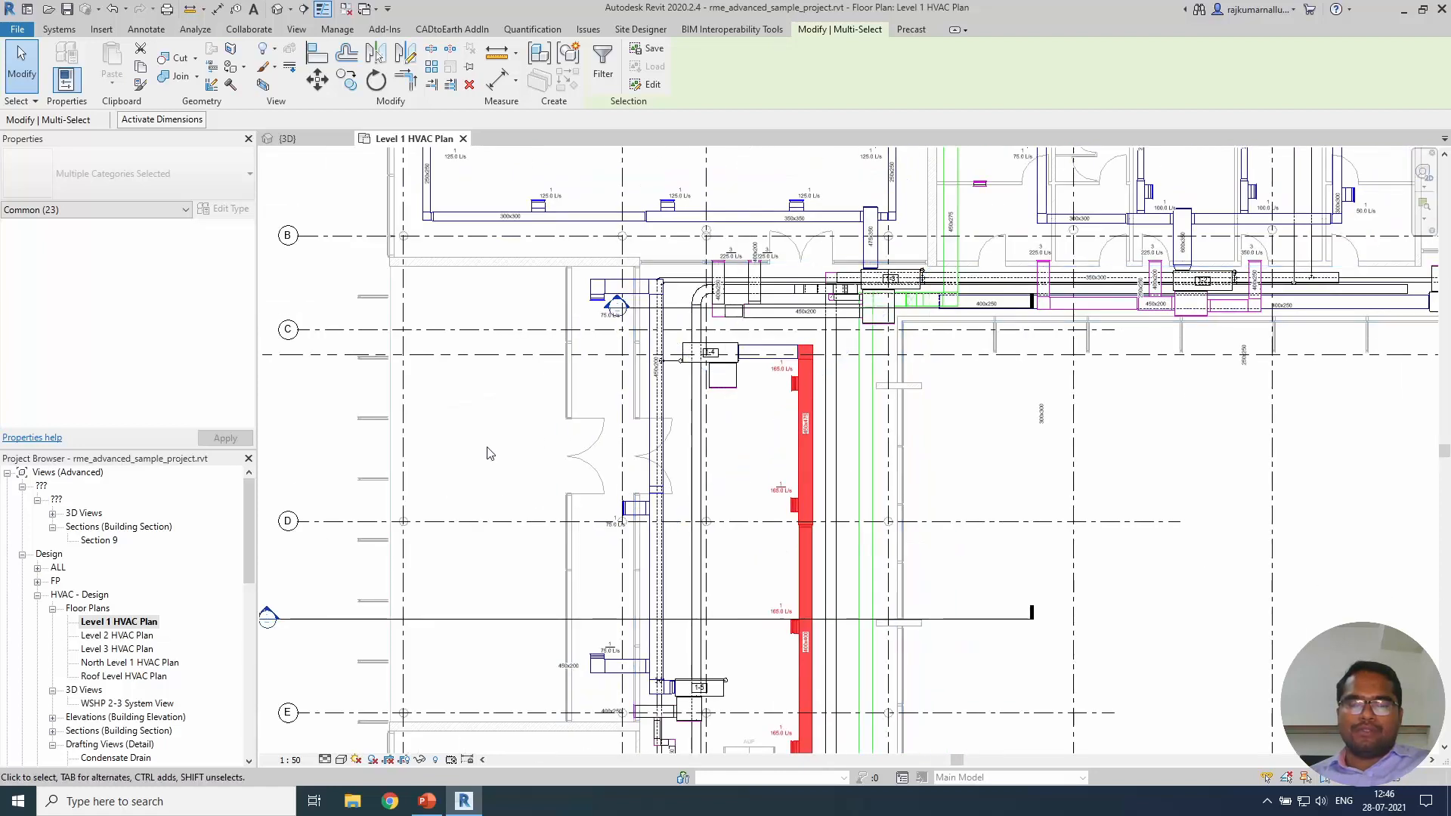
scroll(490, 452, down, 2)
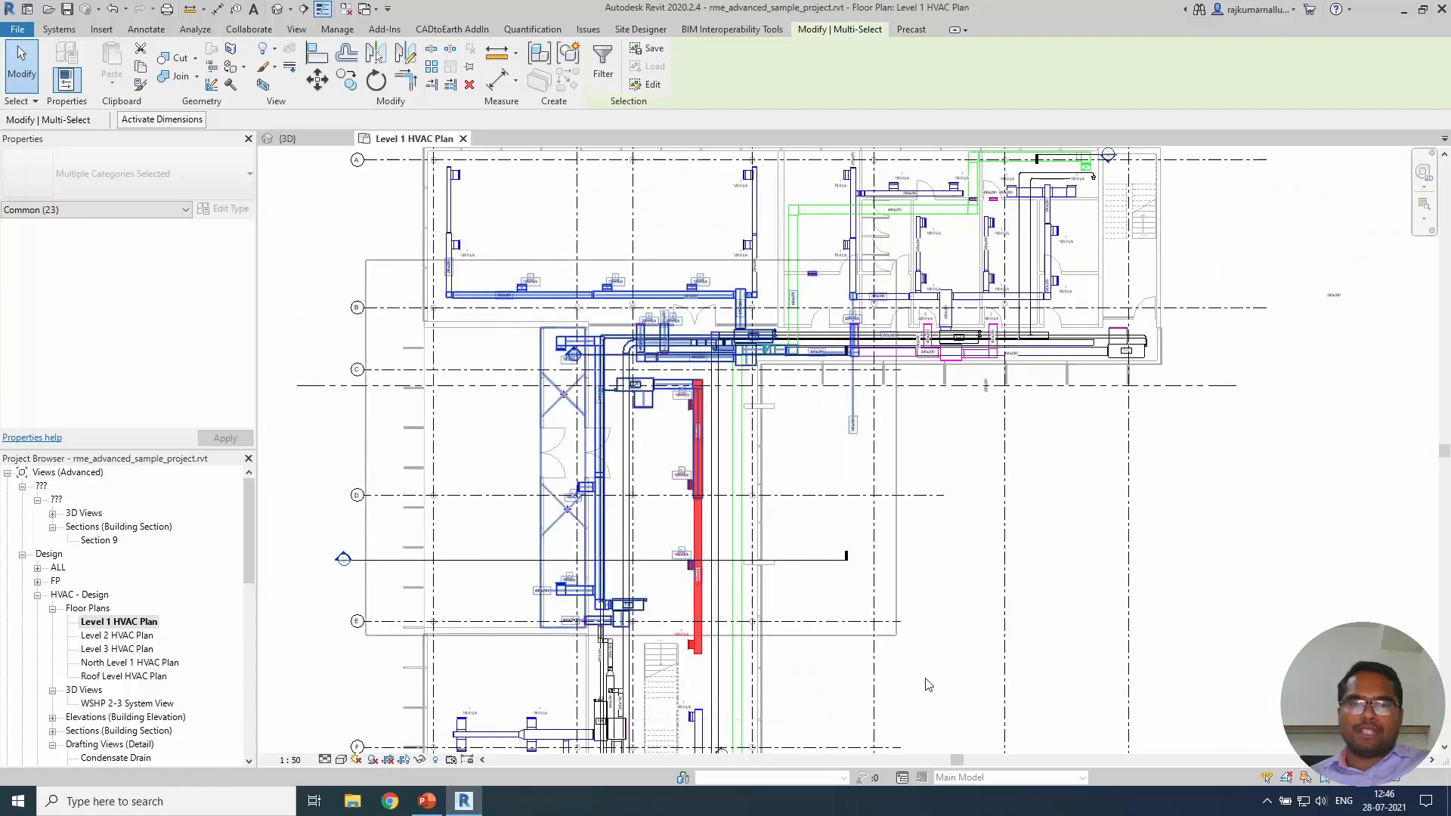
drag(929, 684, 952, 728)
middle_drag(854, 599, 977, 522)
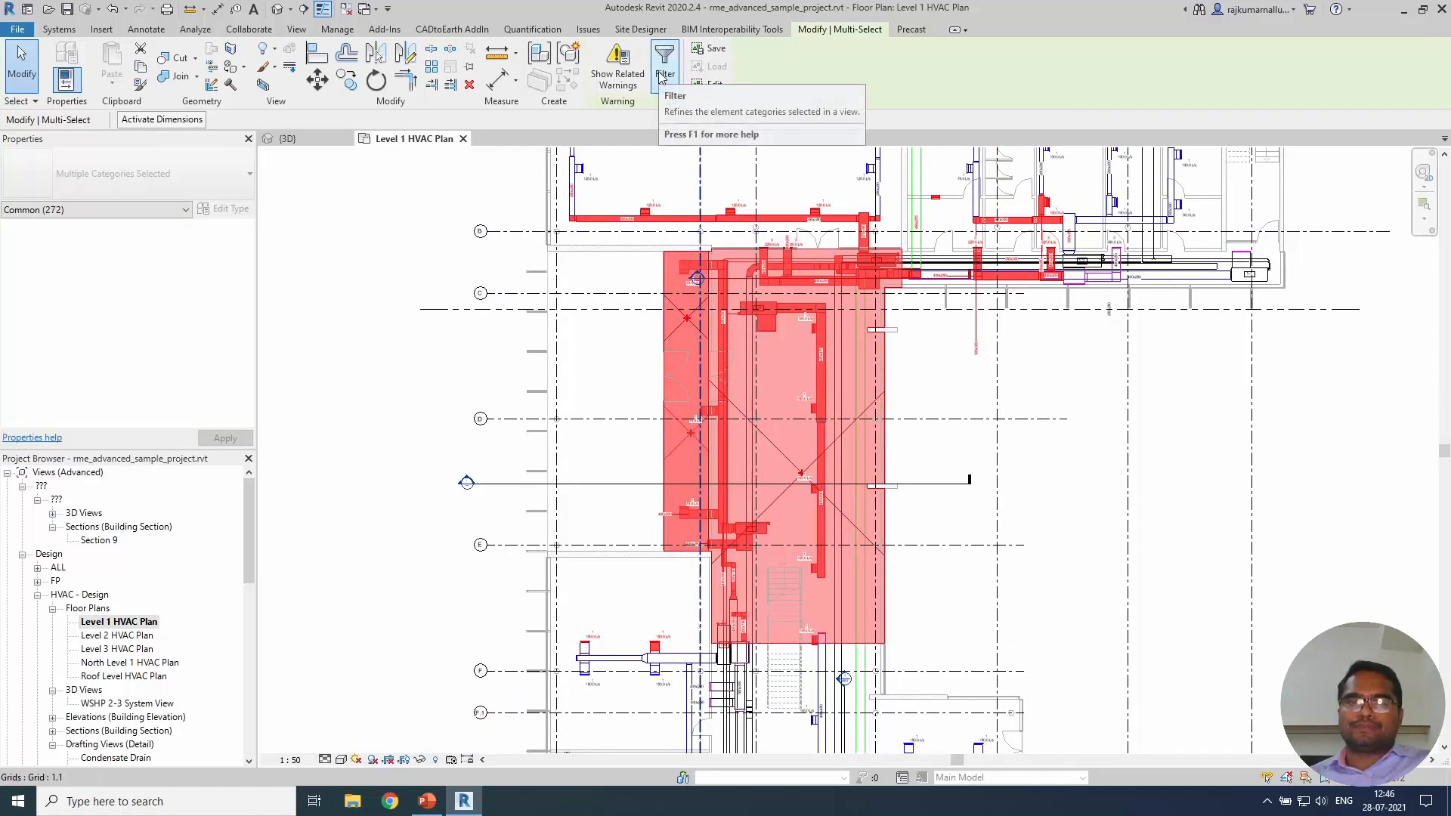
click(510, 397)
Window-select the rooms, ducts and equipment of the plan's upper-left part, from above grid A to below grid E.
scroll(516, 402, down, 2)
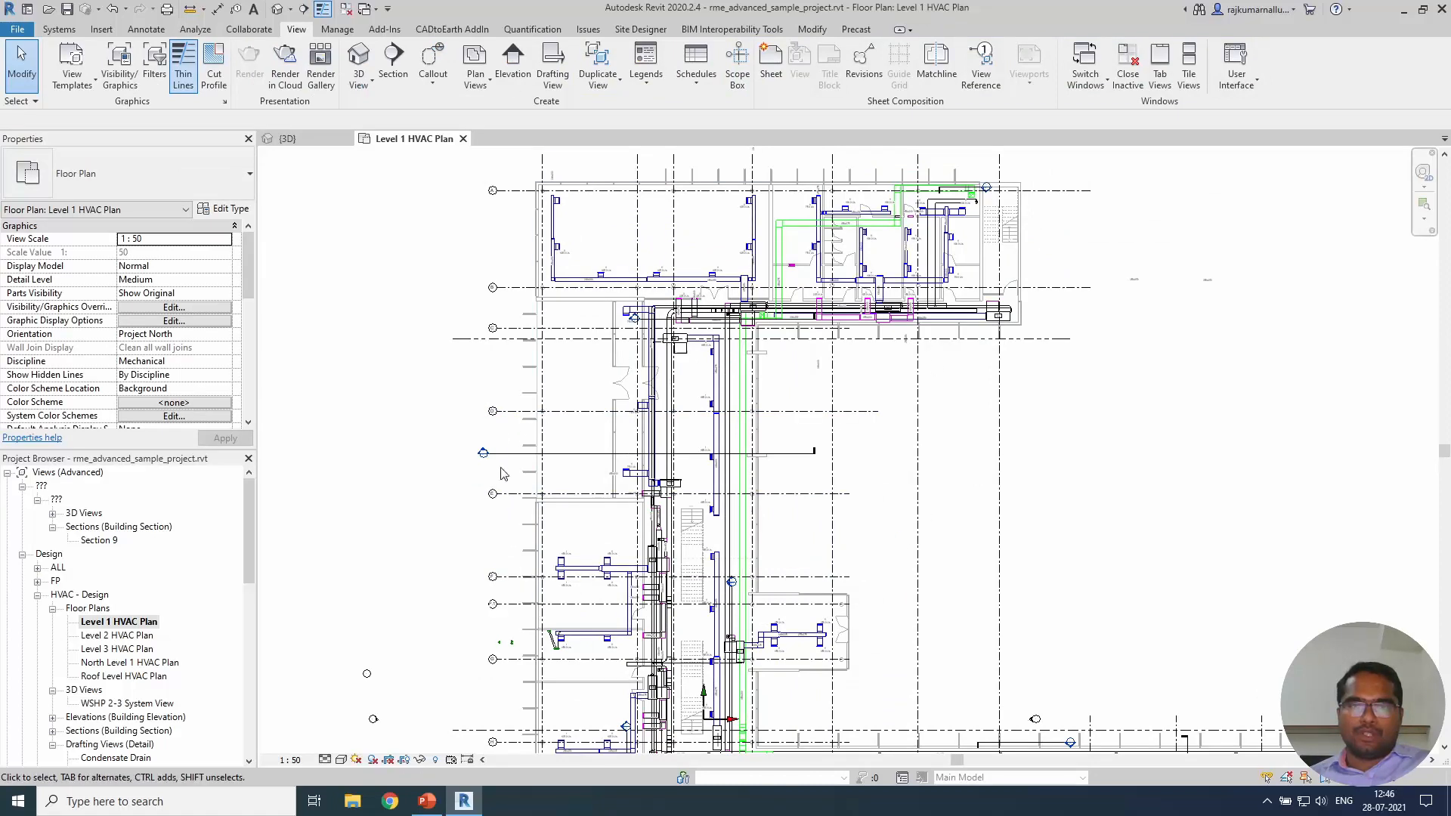
key(Tab)
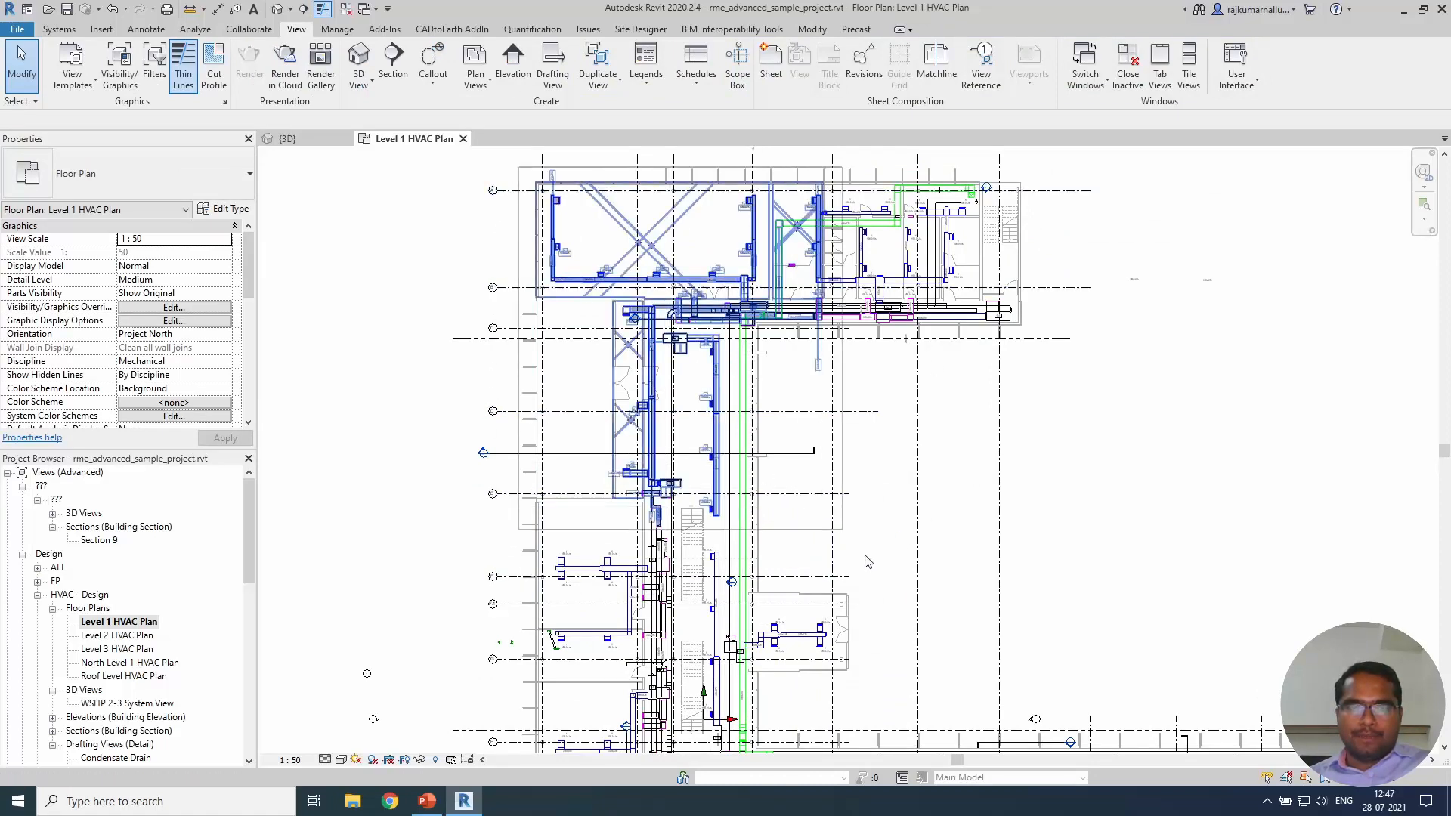
click(737, 458)
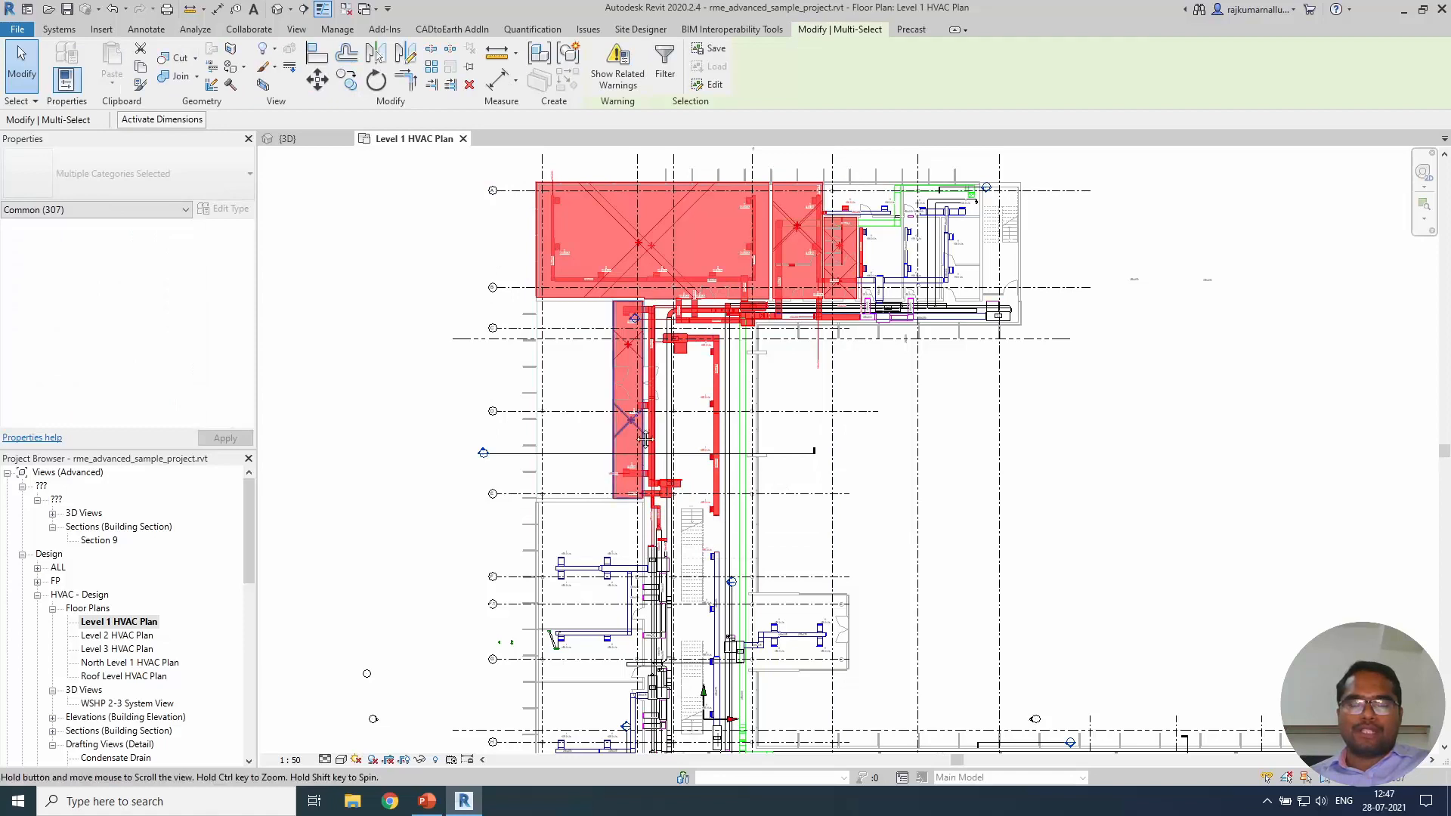
scroll(690, 473, up, 3)
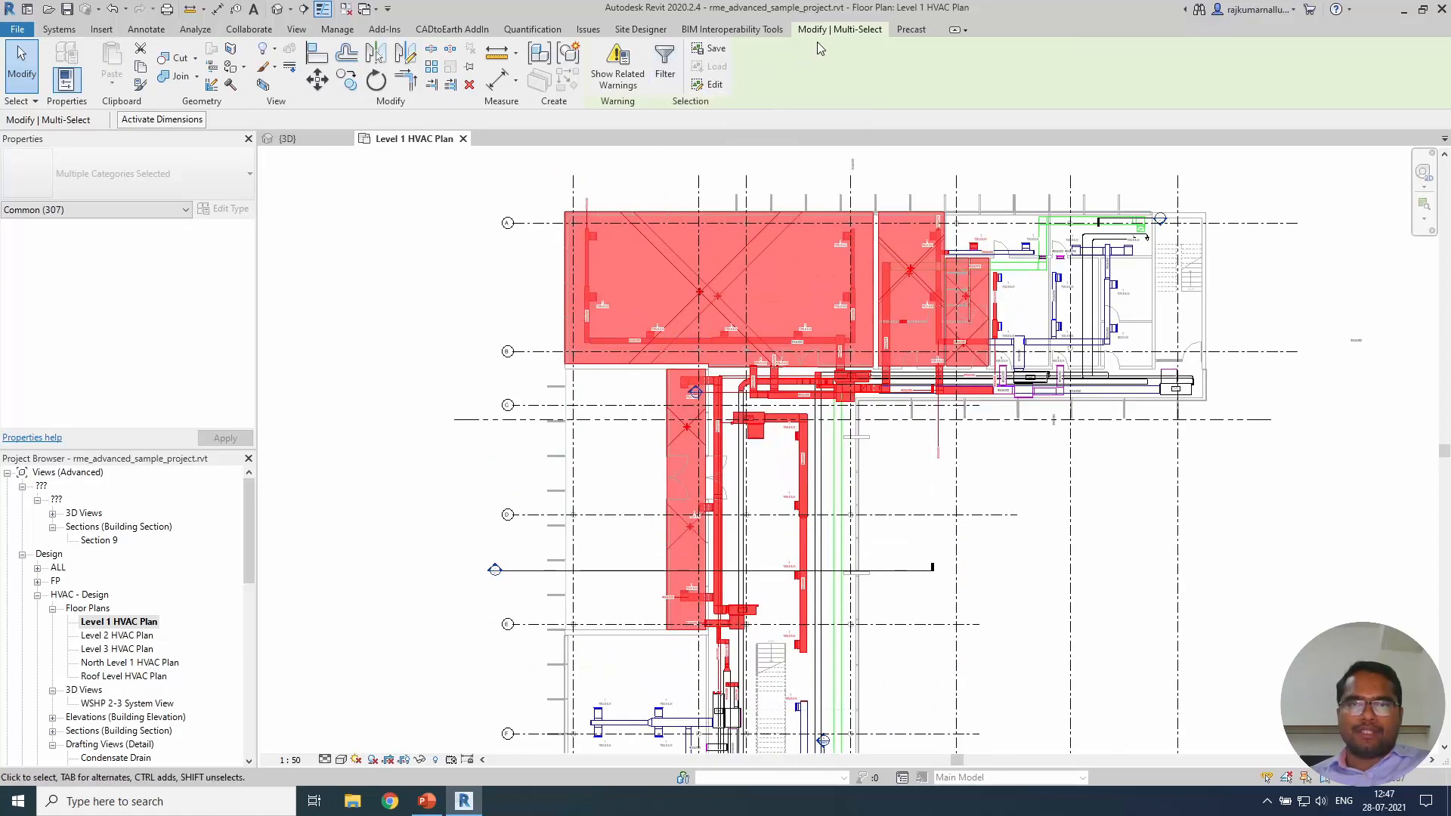
Review the selected categories in the Filter, and display the properties of only the Cable Tray Fittings.
click(668, 84)
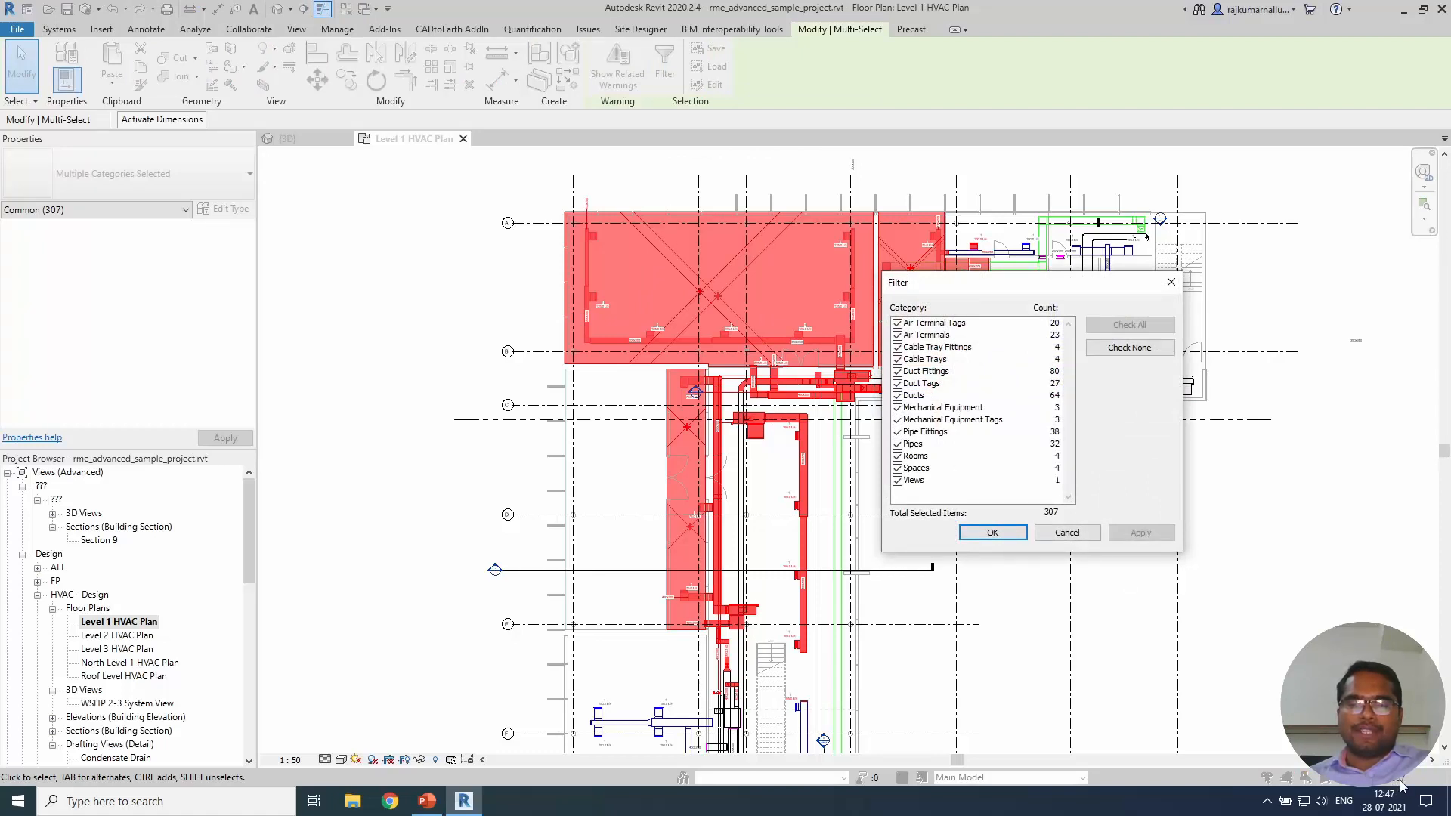
key(Return)
click(53, 214)
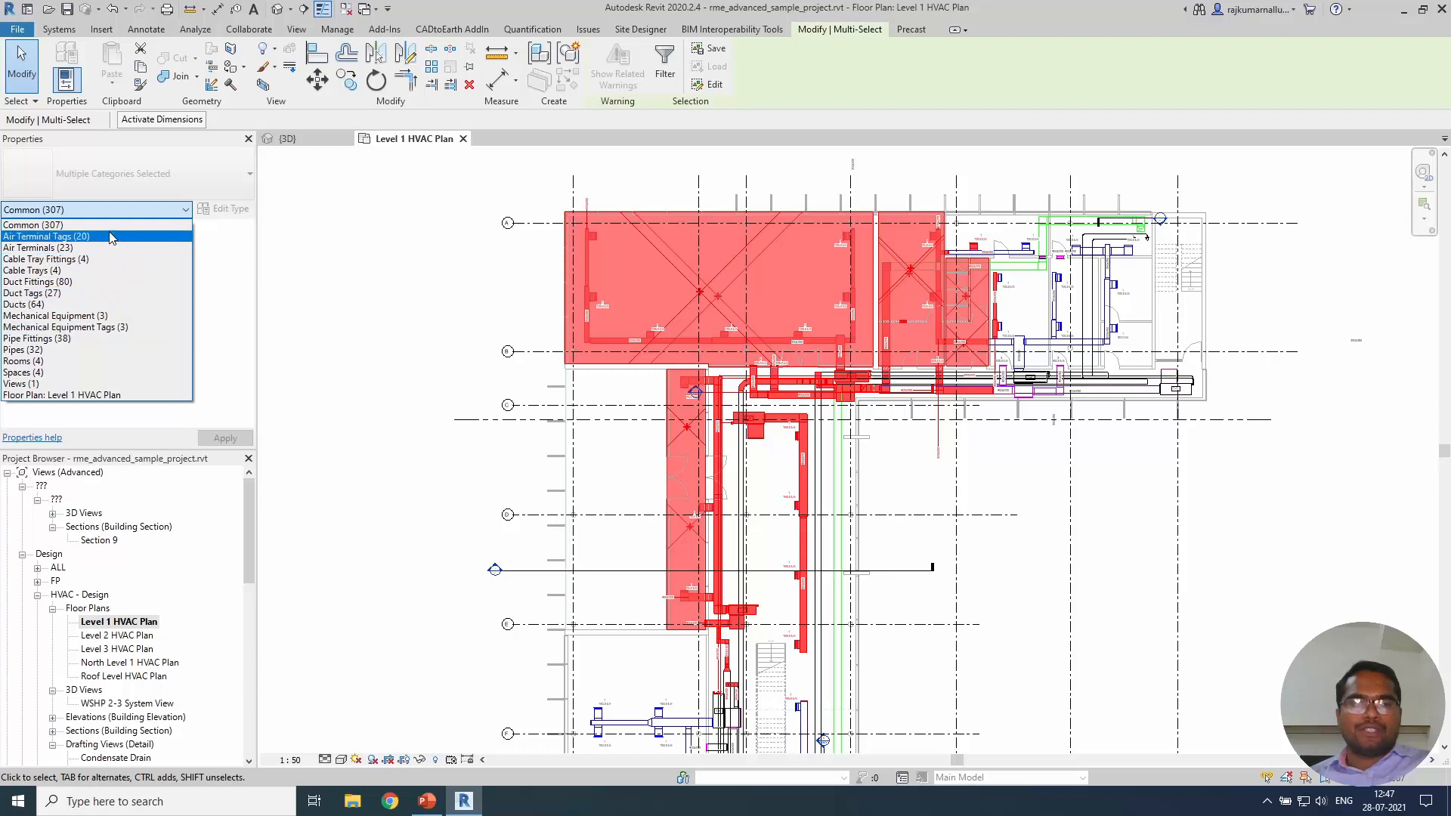
click(96, 259)
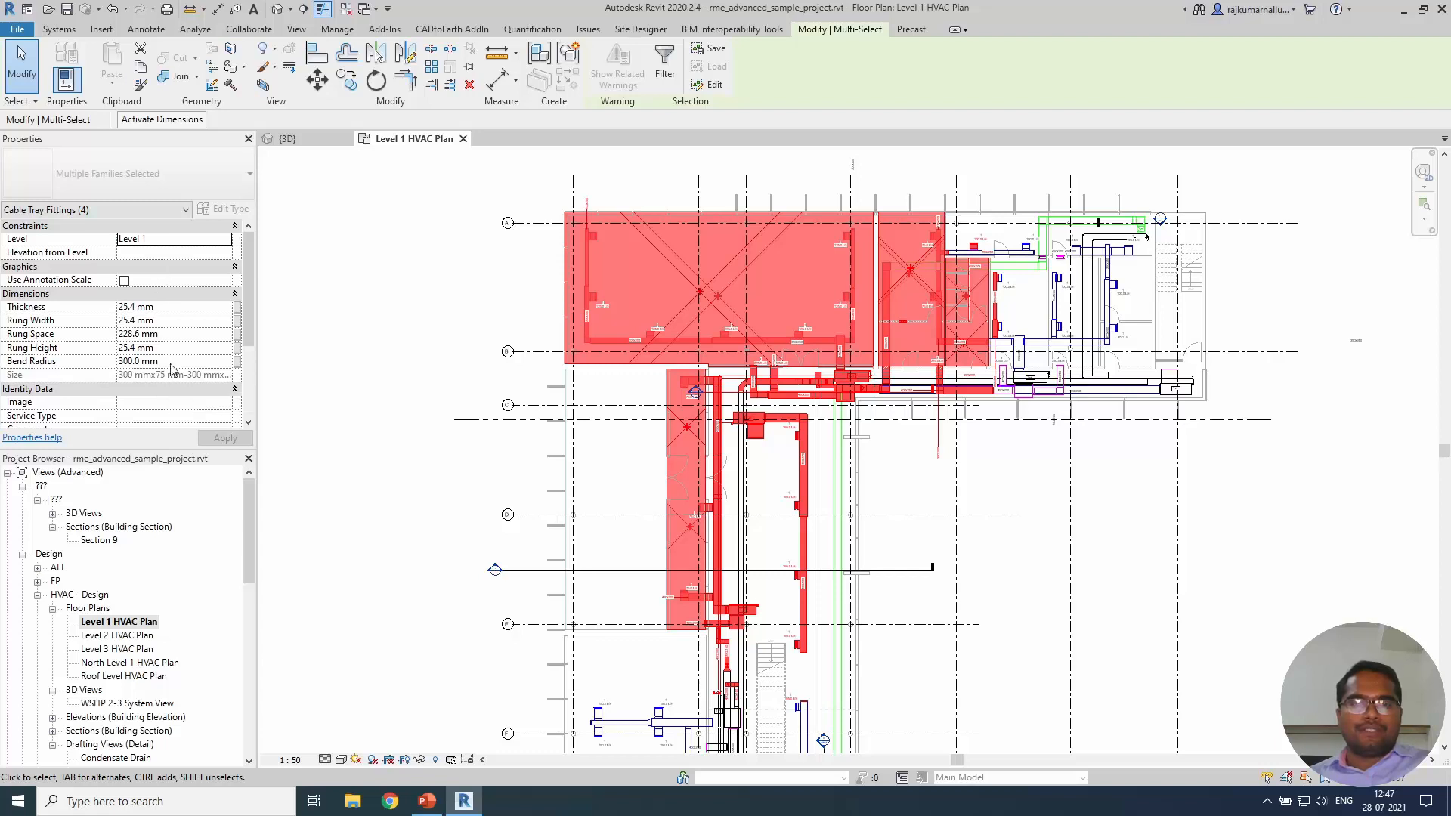
Filter the selection down to the Air Terminals and Air Terminal Tags categories.
click(665, 74)
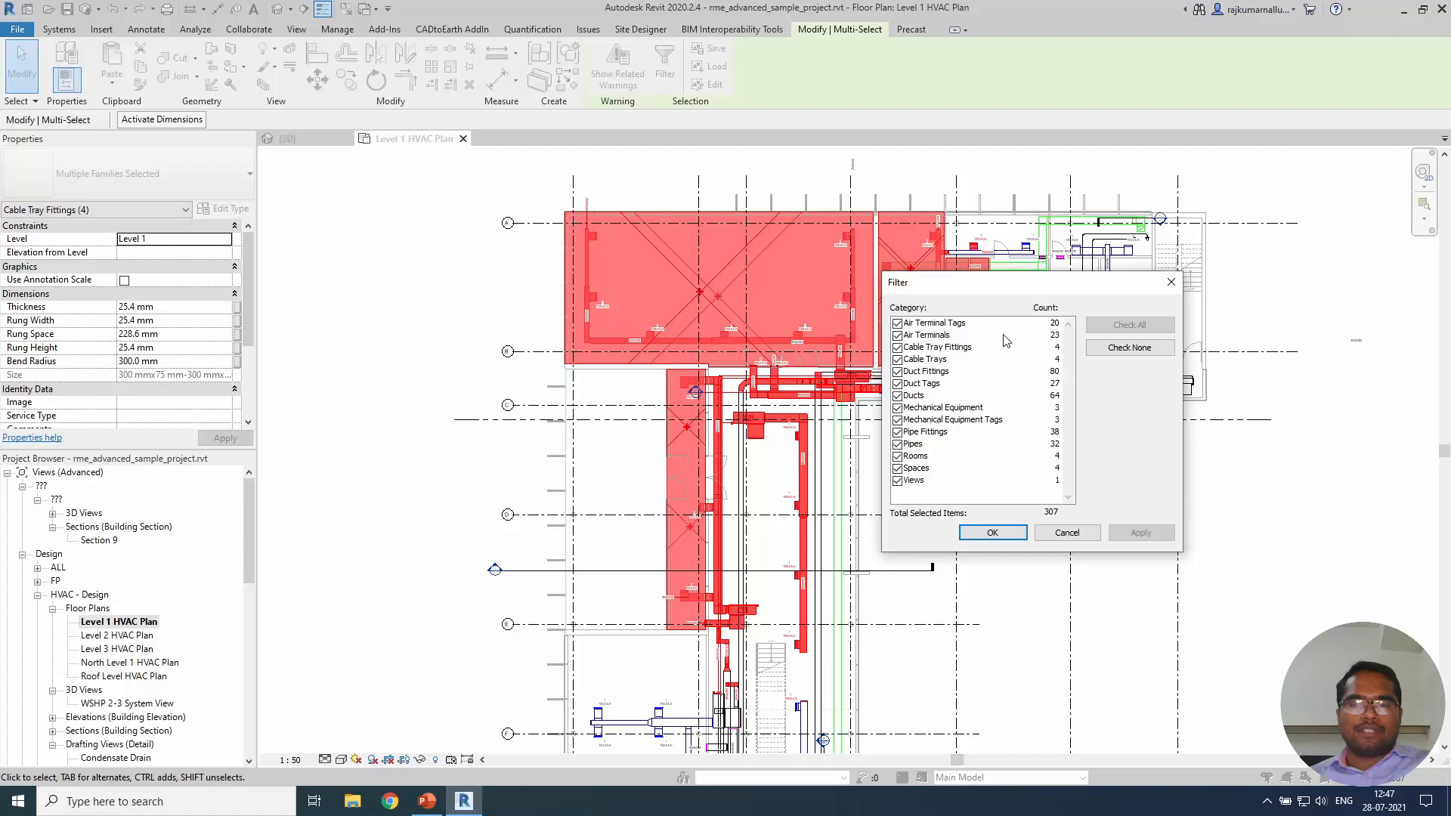
click(1115, 351)
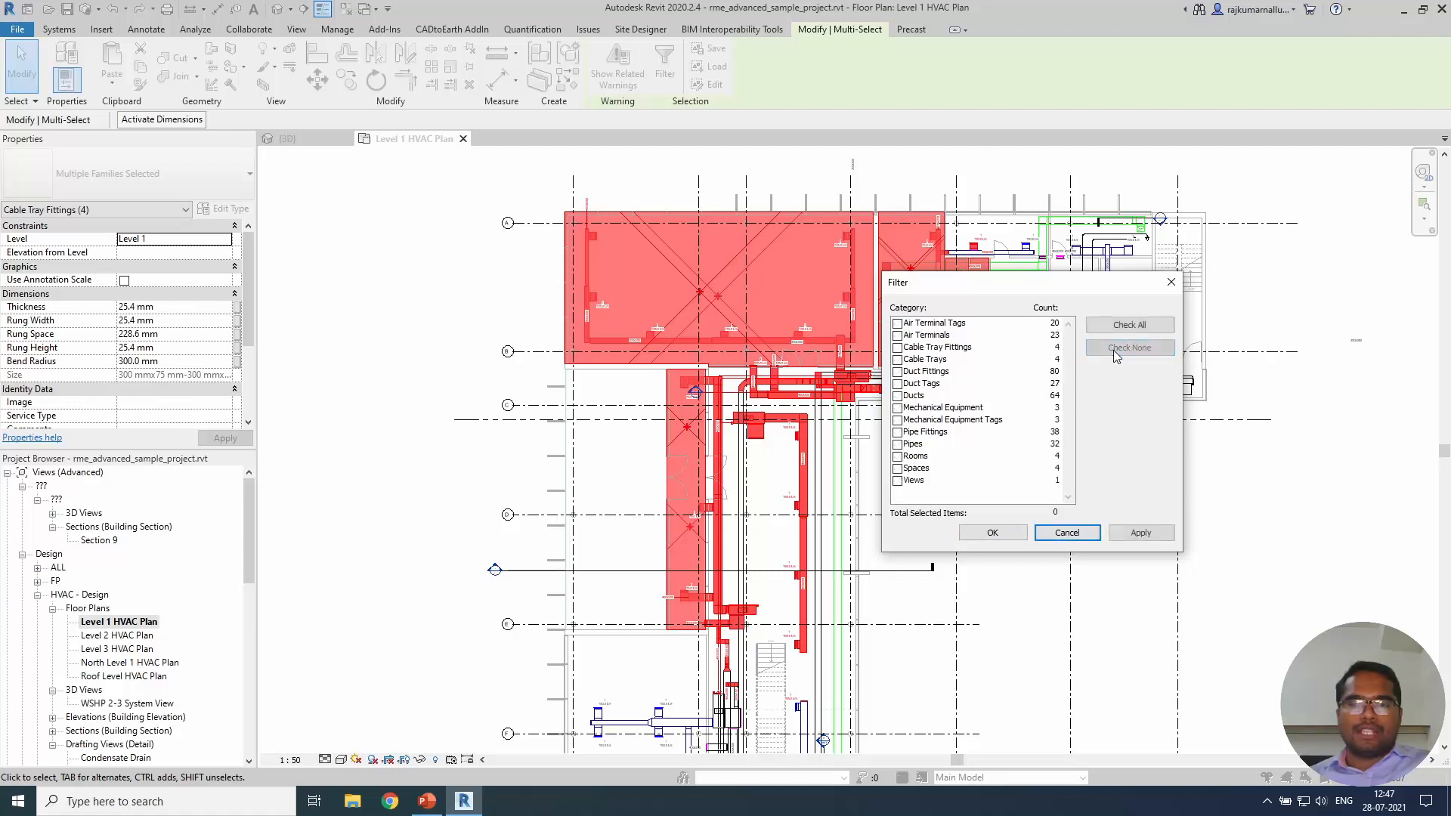
click(898, 336)
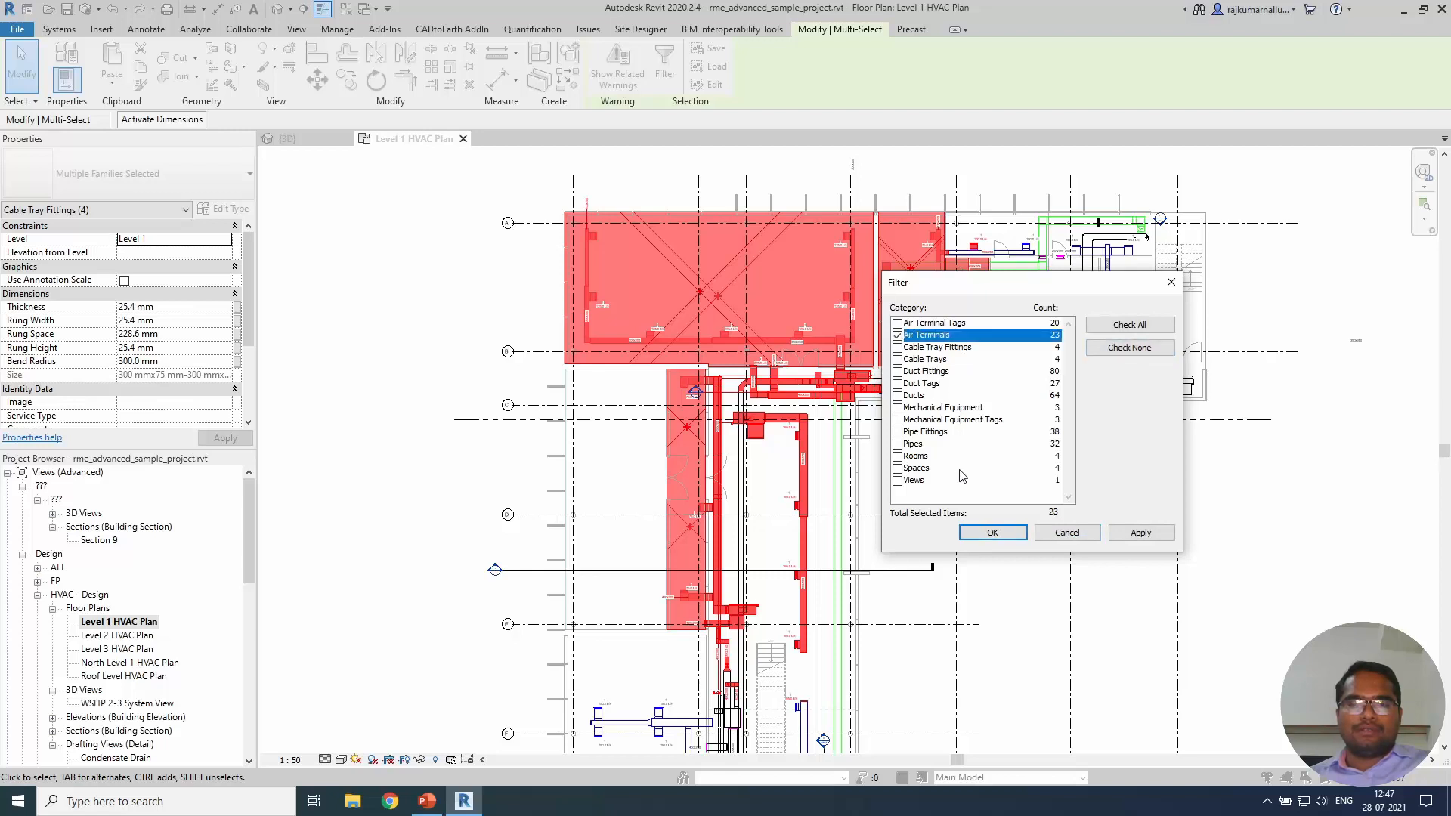
click(898, 323)
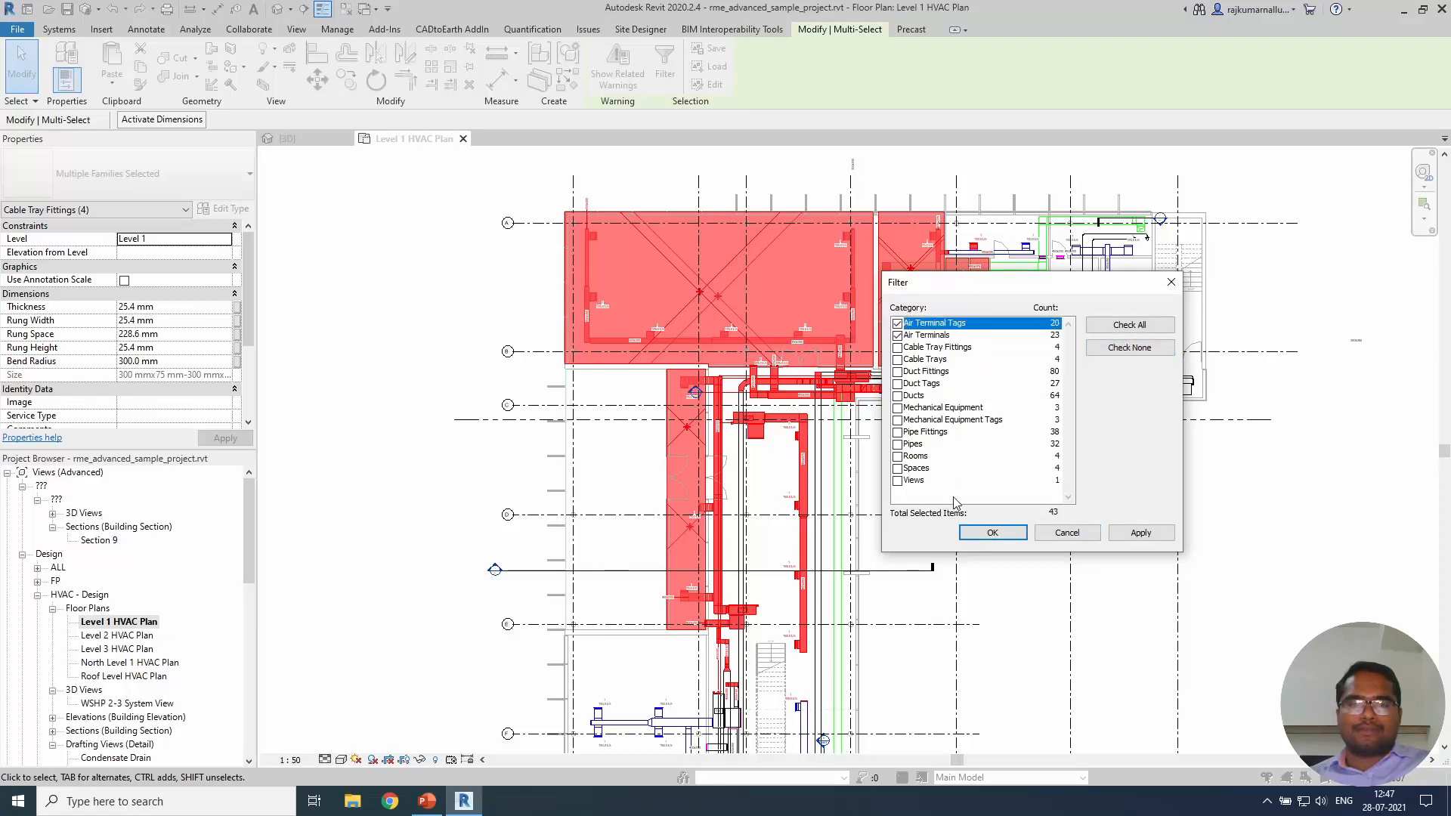
click(999, 536)
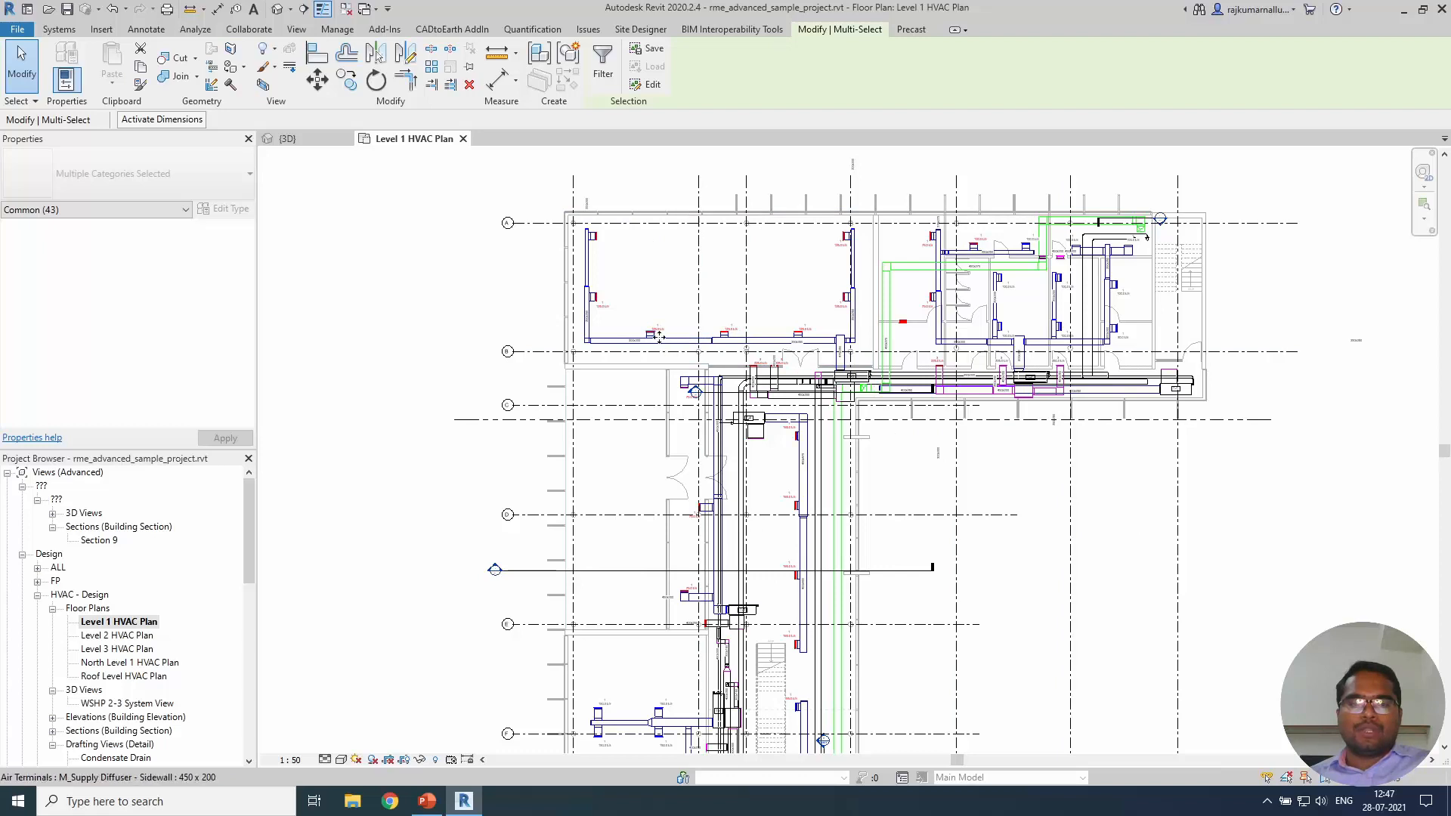
Filter the Air Terminal Tags out of the selection, keeping only the Air Terminals.
scroll(661, 336, up, 2)
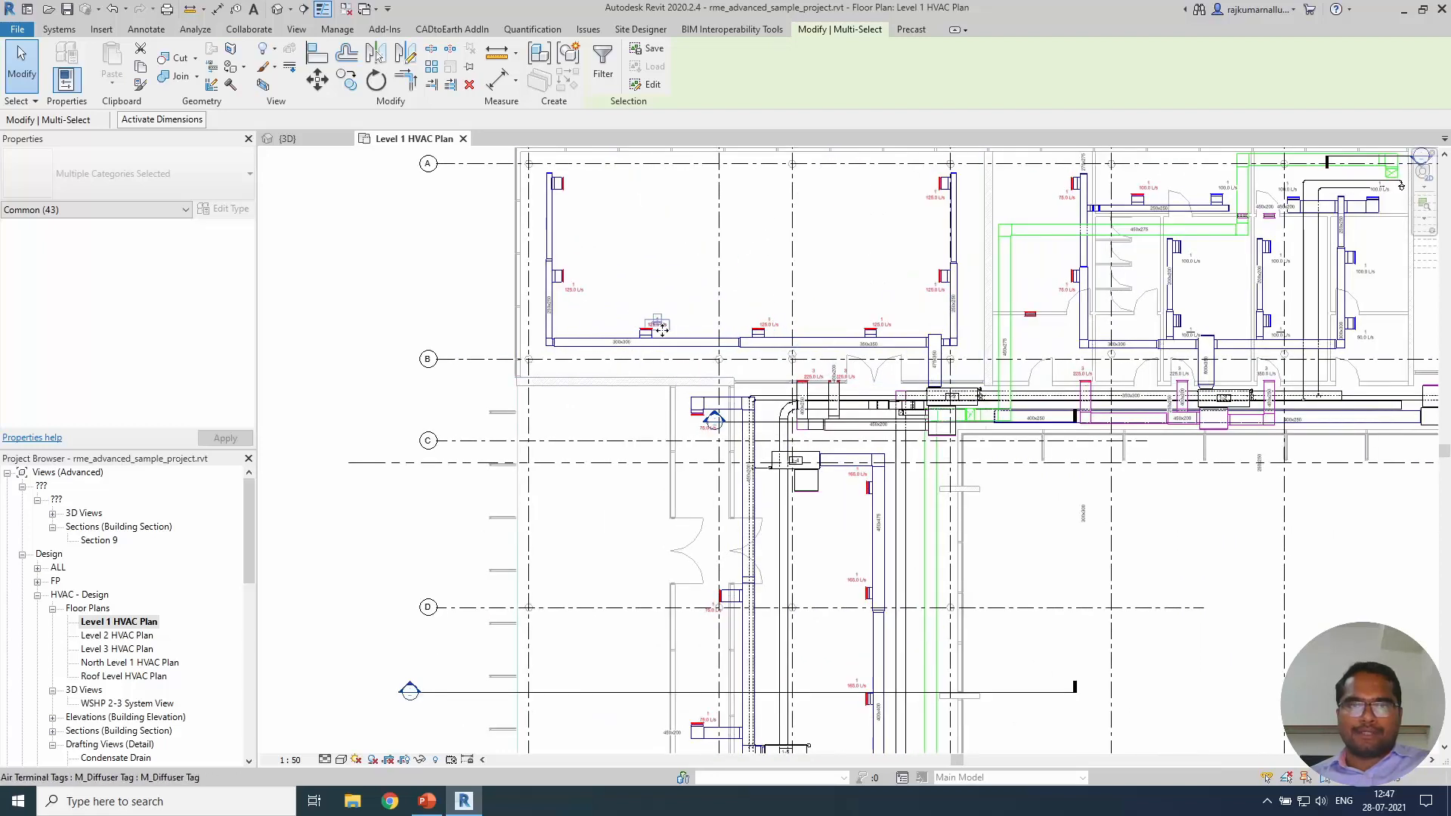
click(602, 68)
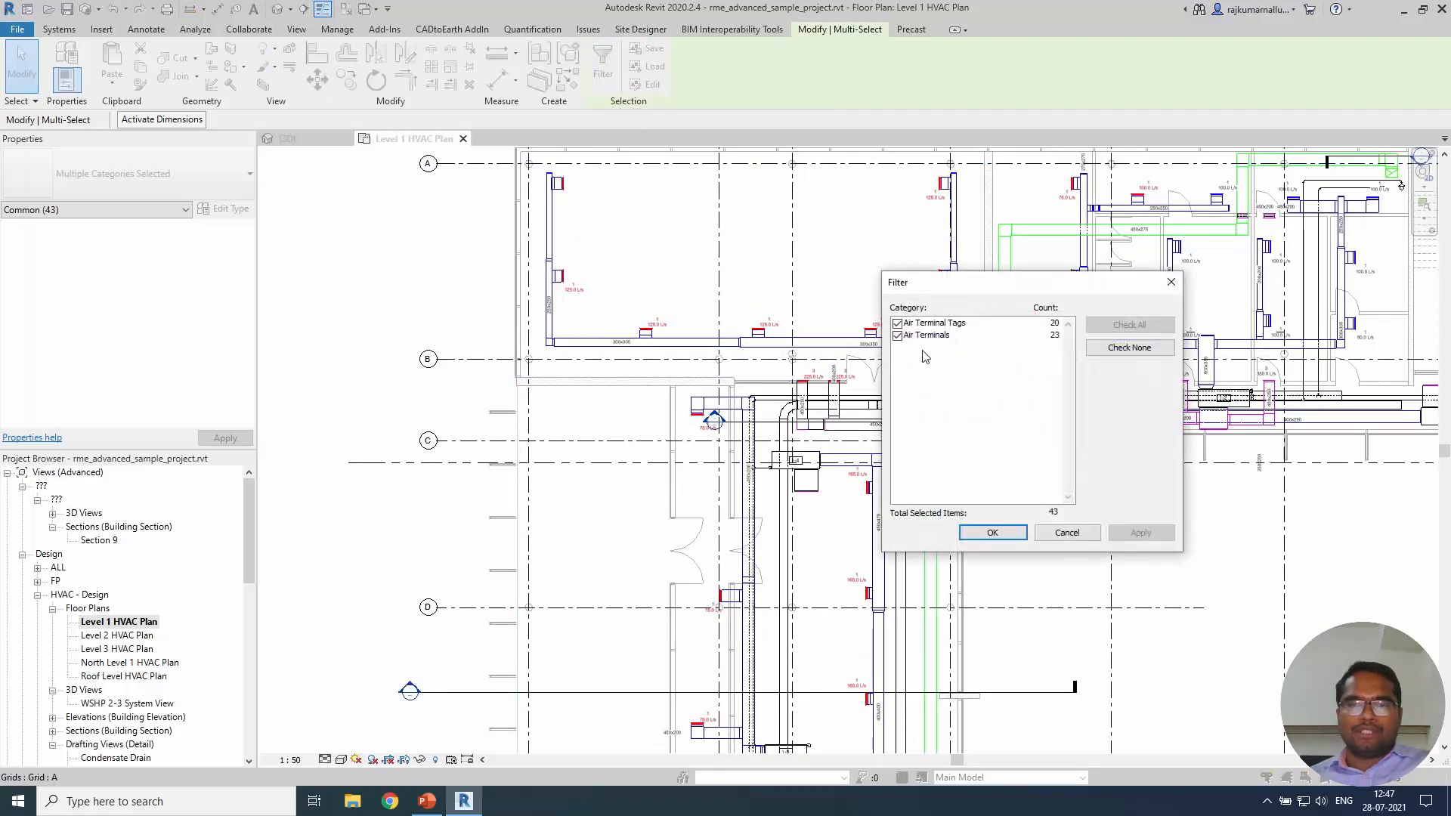
click(897, 323)
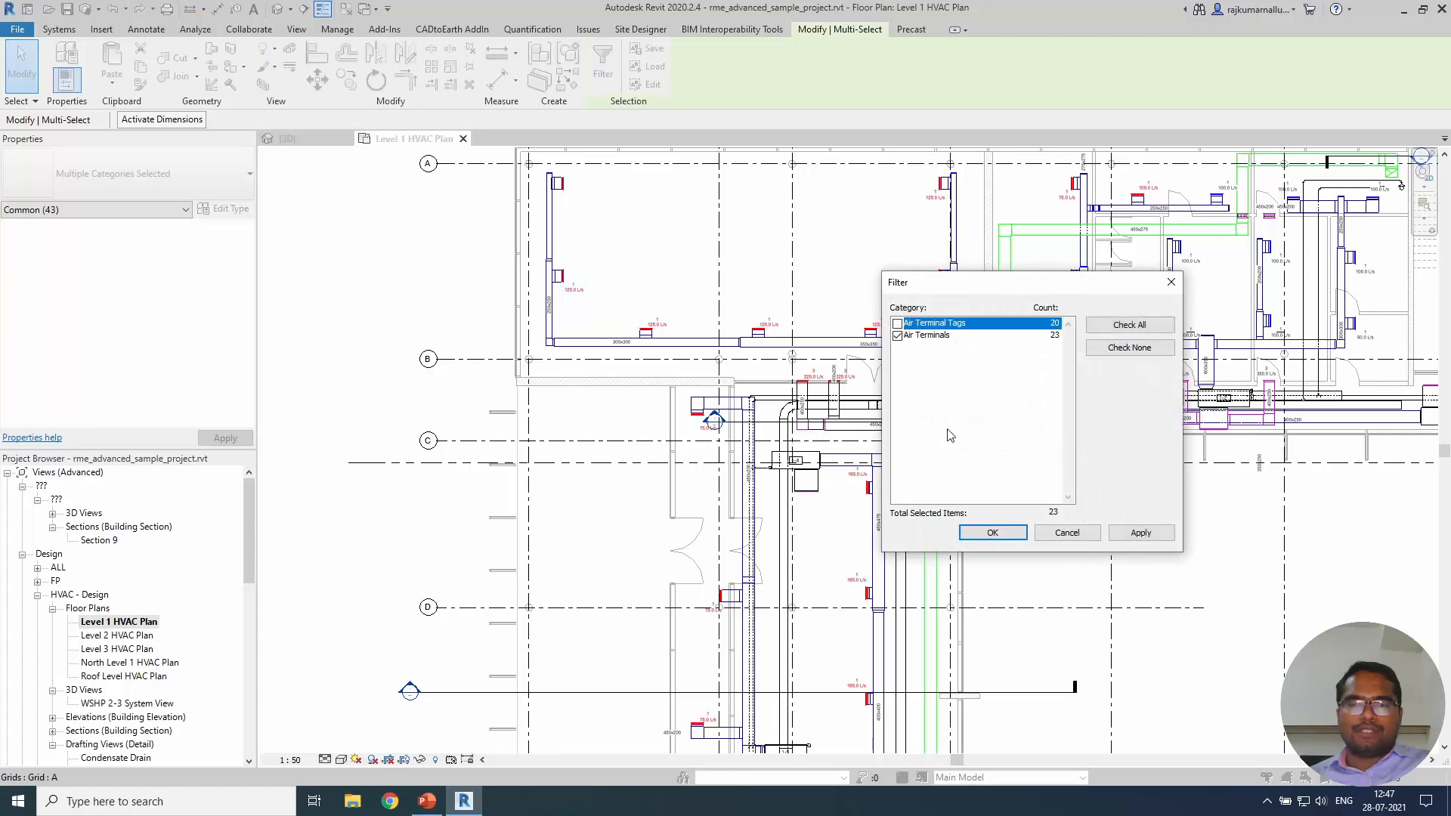
click(993, 533)
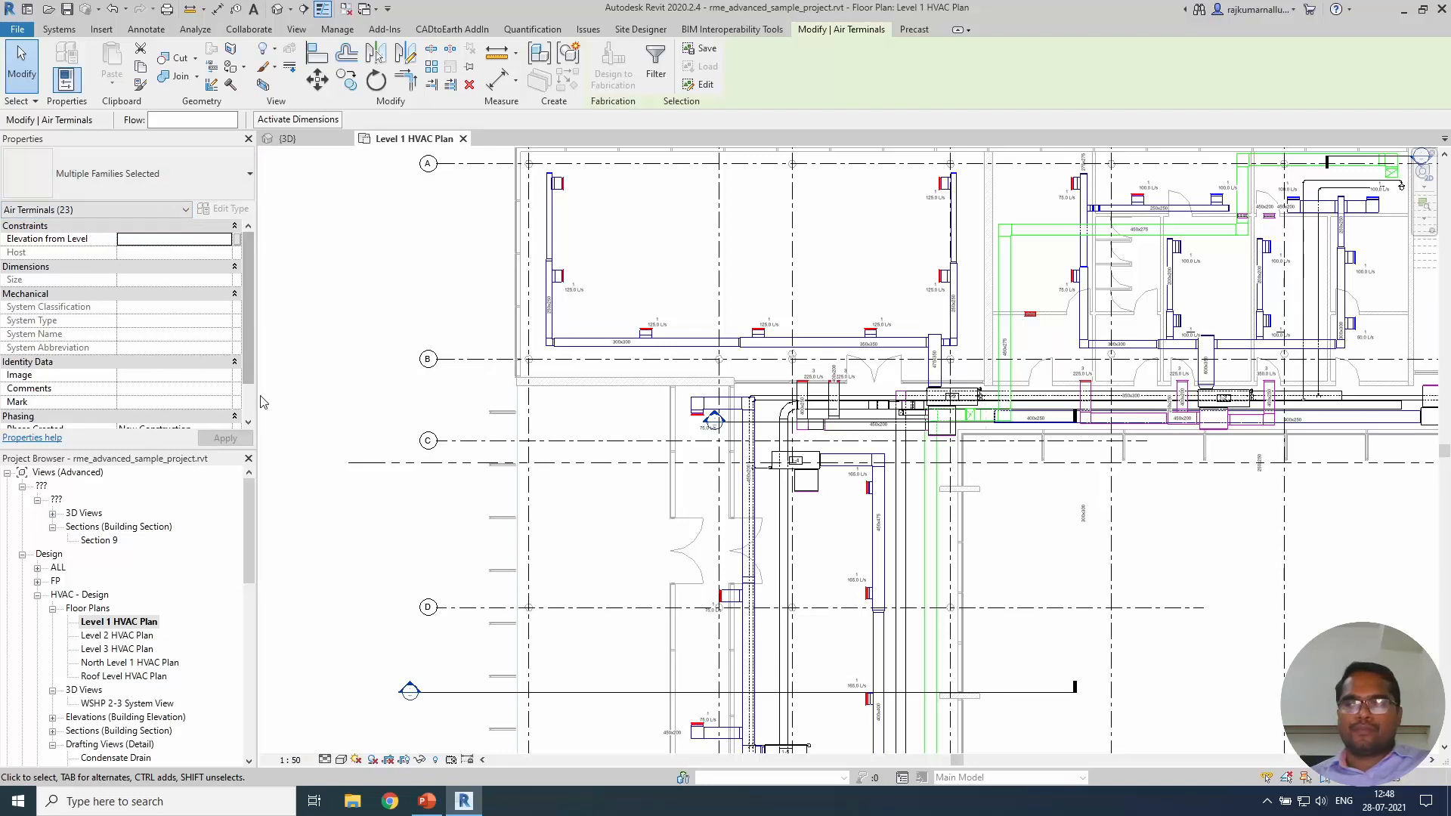
Clear the selection of air terminals in the plan.
scroll(926, 355, down, 3)
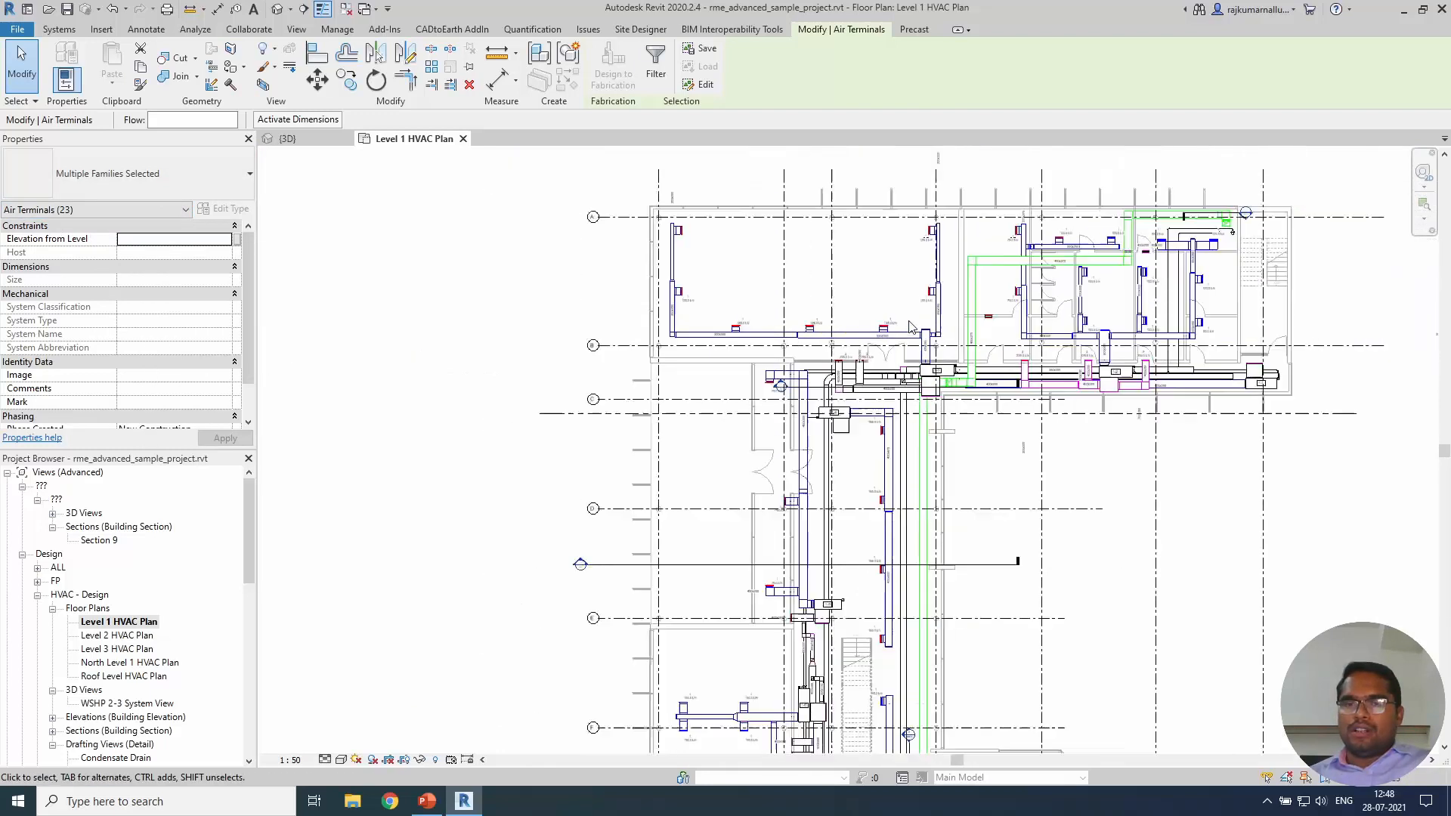
scroll(926, 355, up, 1)
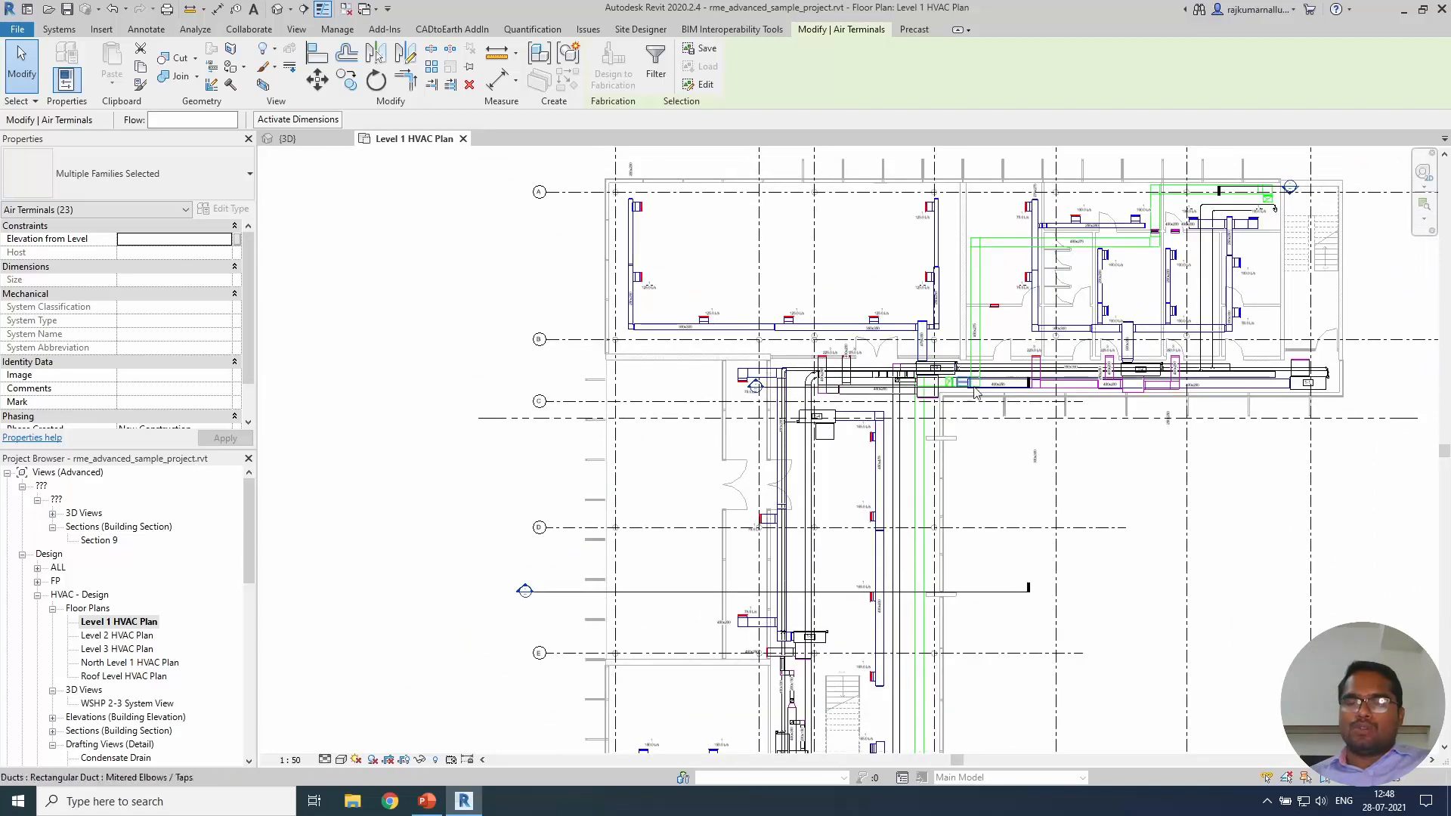
middle_drag(1002, 429, 936, 416)
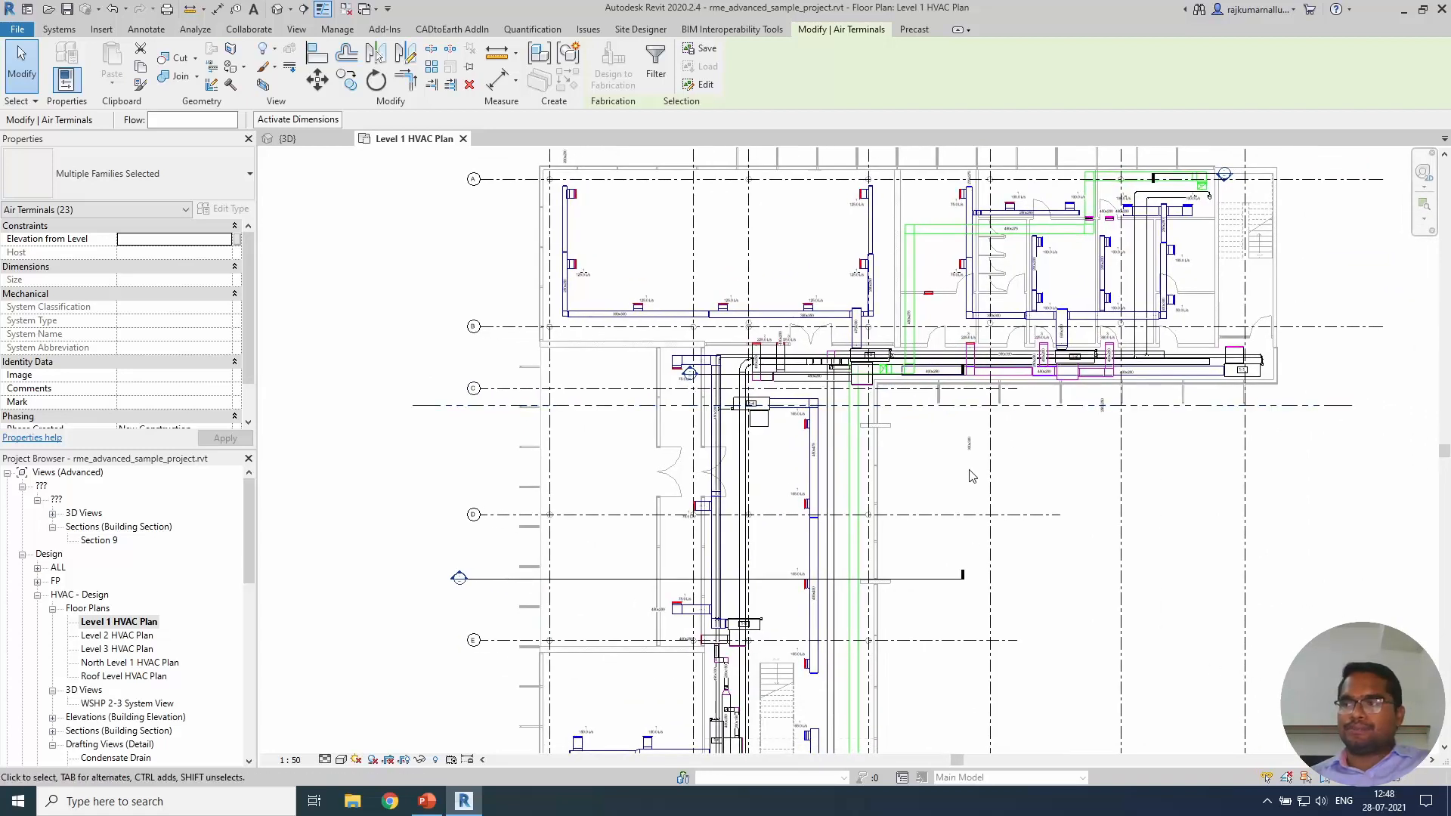
key(Escape)
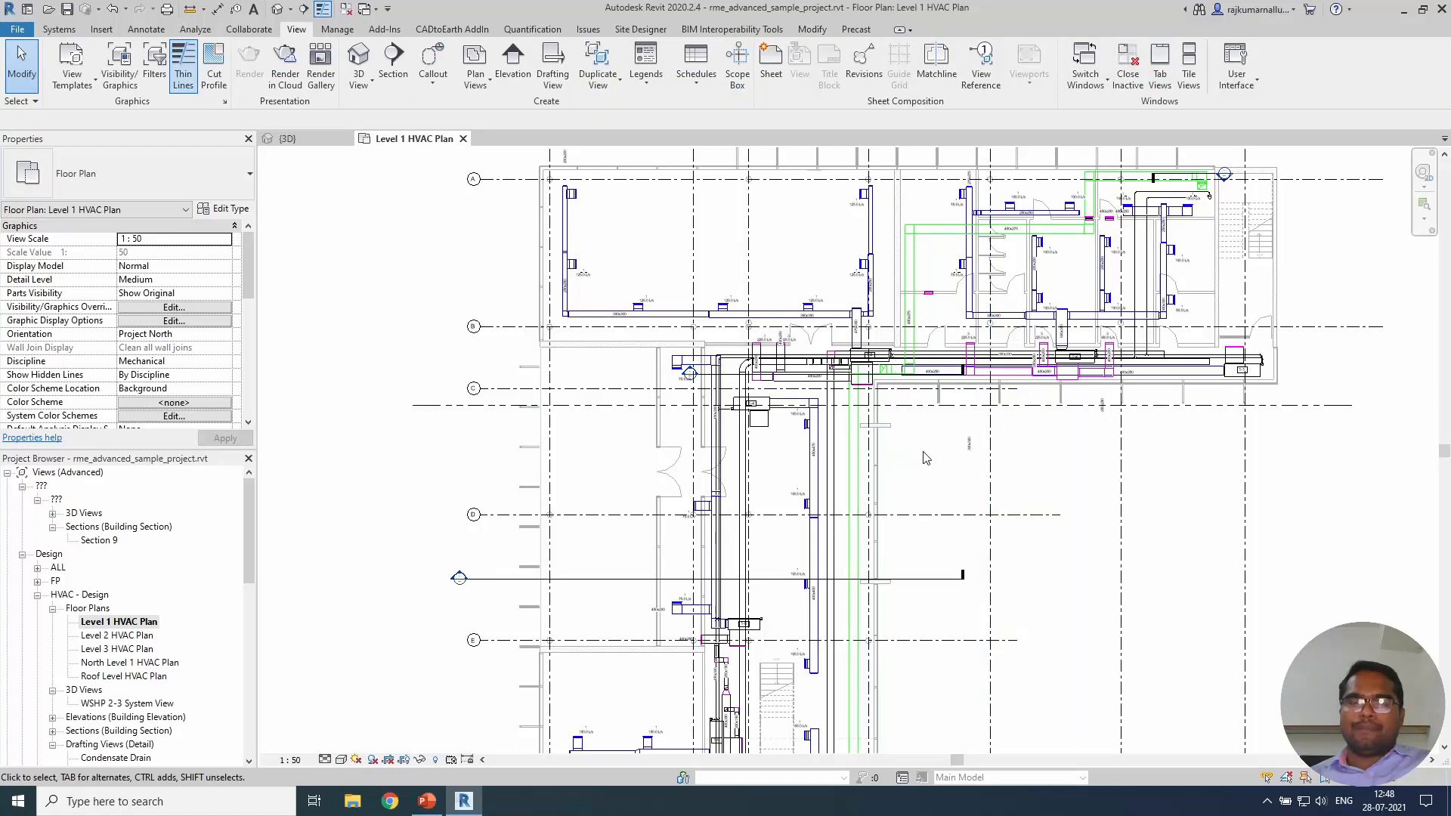
Select grid A at its intersection with grid 1, and switch the selection to the overlapping grid 1.
scroll(596, 383, up, 2)
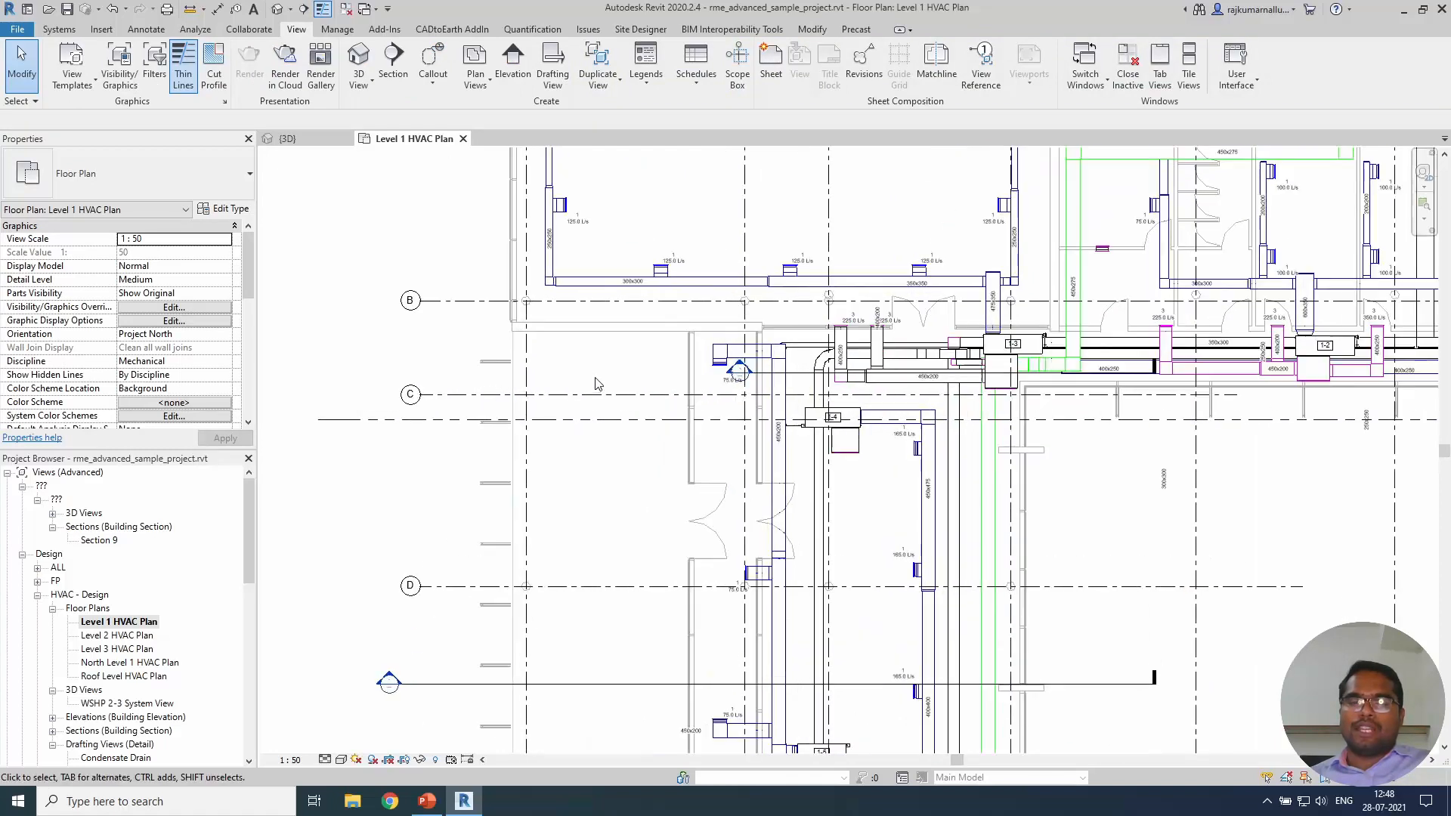
middle_drag(595, 376, 635, 496)
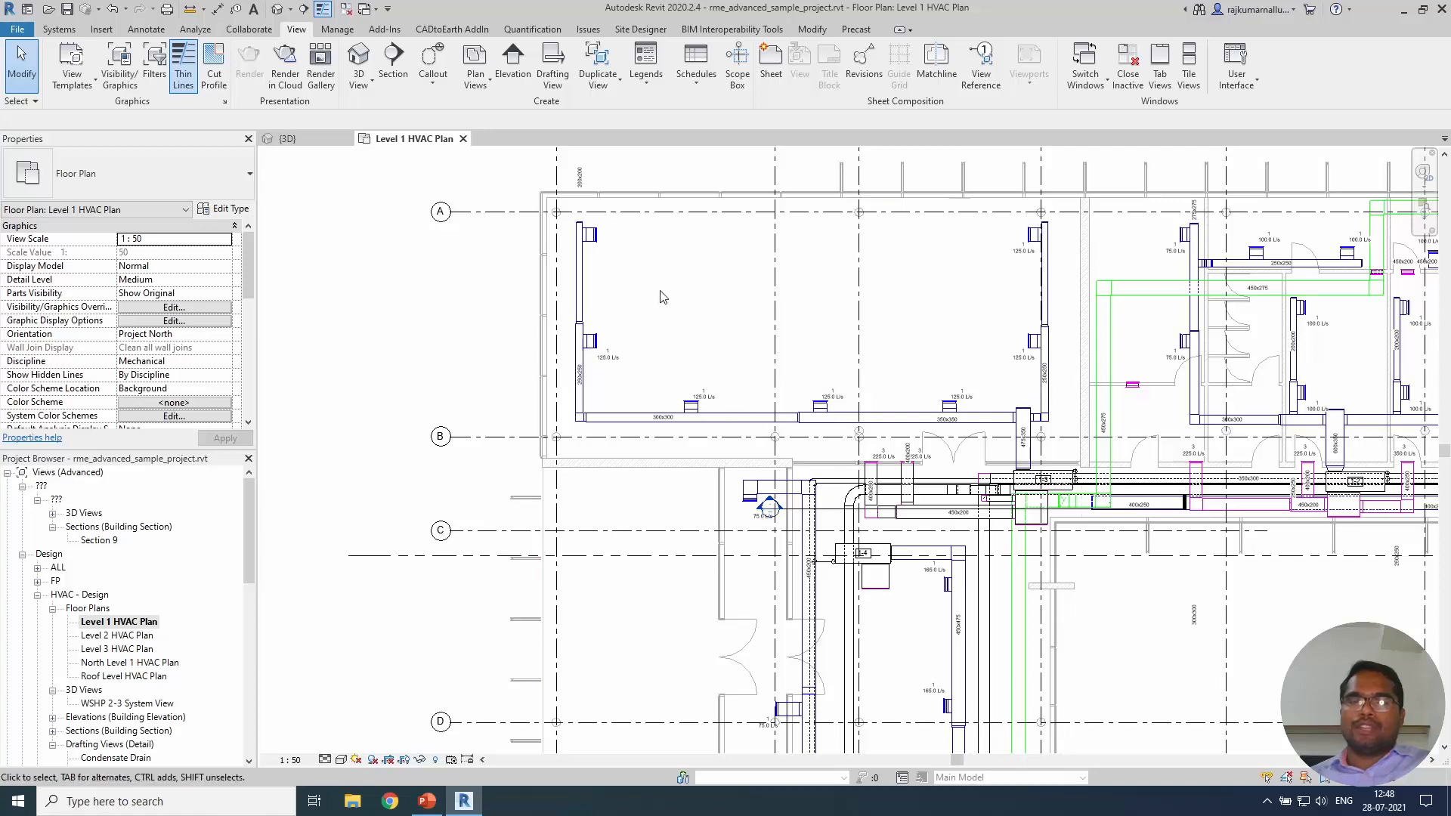
middle_drag(664, 295, 682, 401)
scroll(603, 333, up, 2)
scroll(604, 335, up, 1)
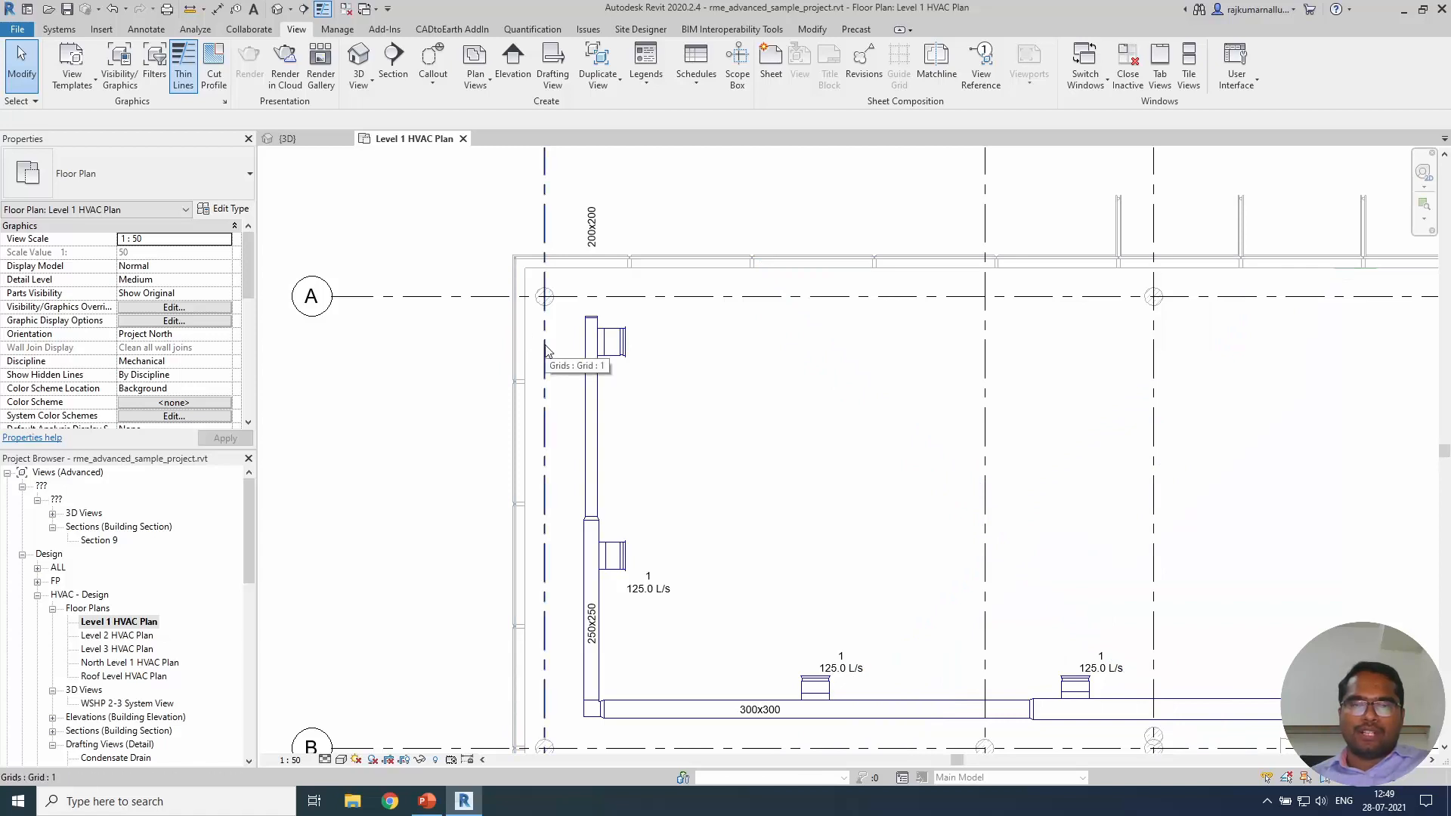
click(546, 300)
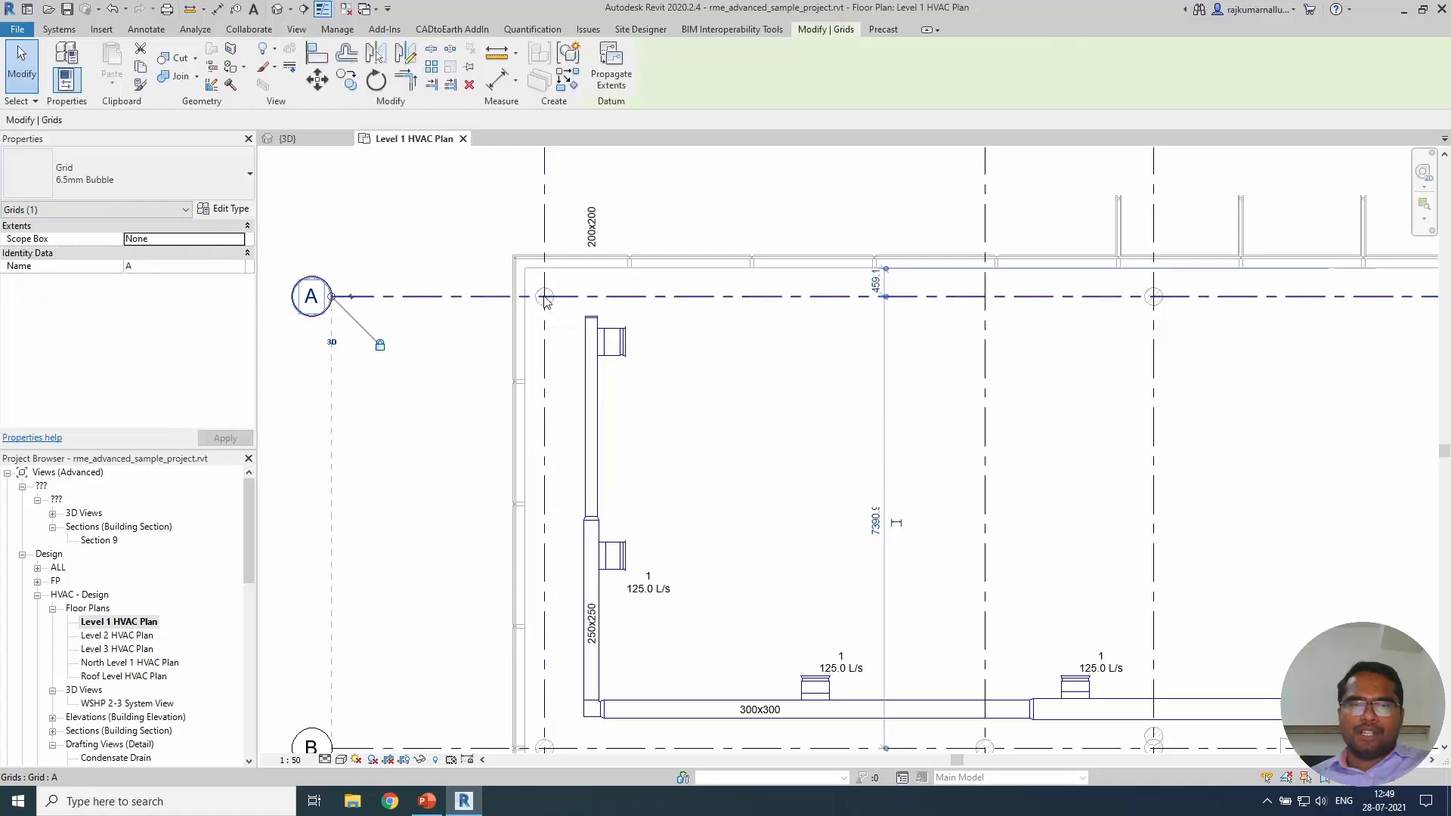
click(545, 304)
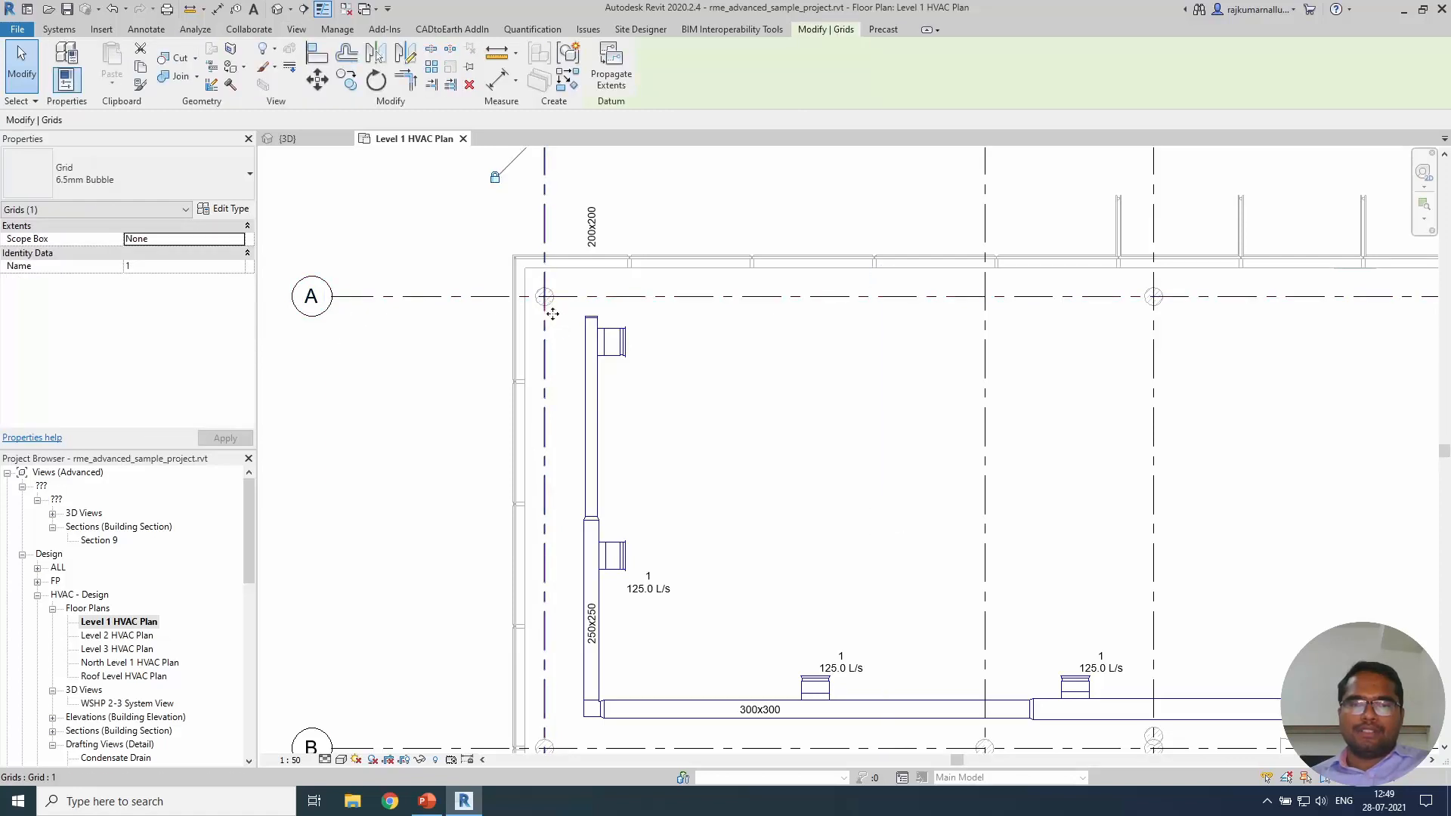
key(Tab)
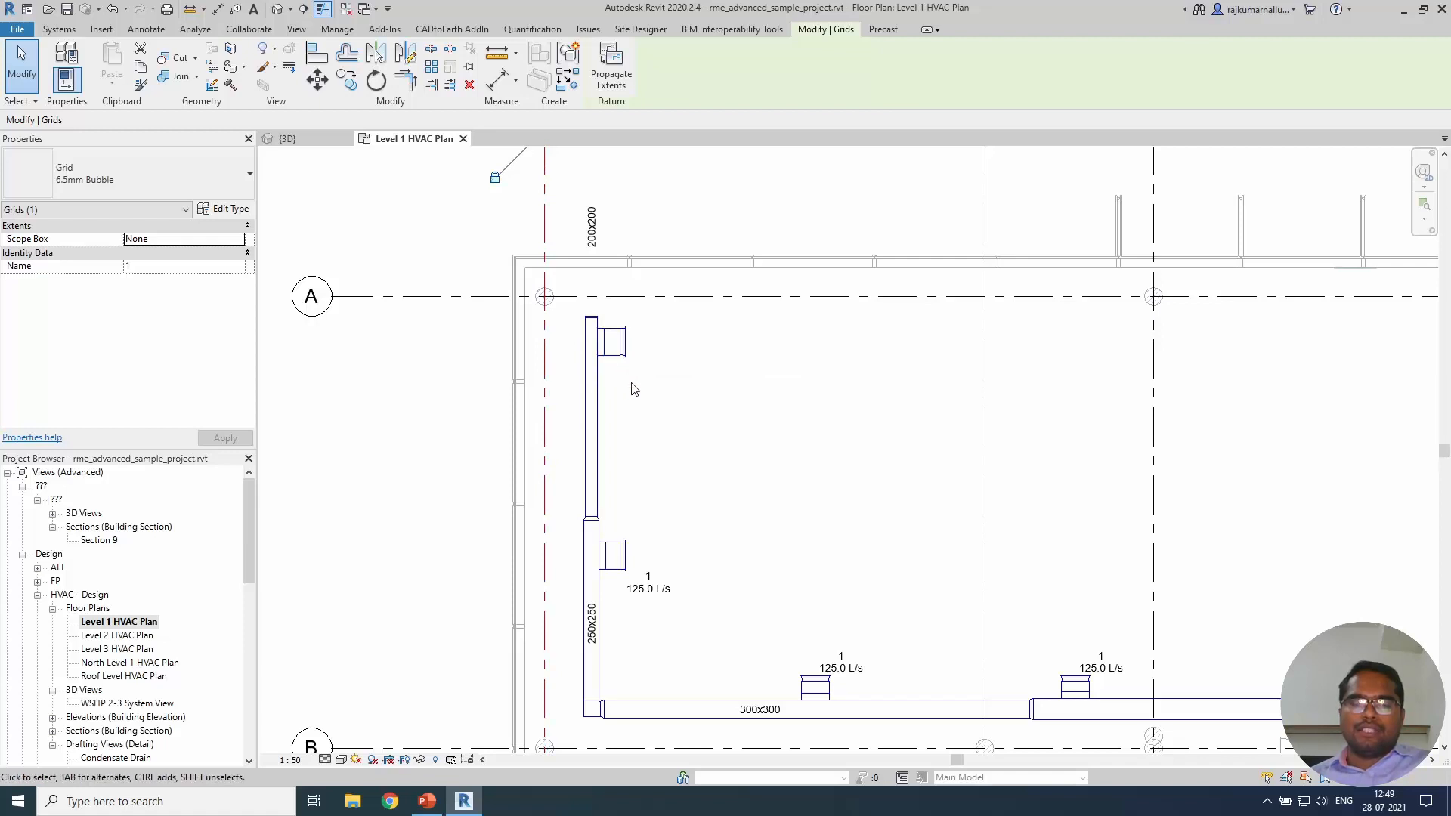
Cycle from the vertical duct beside grid 1 through its branch and the branch up to equipment, and select the entire duct network.
middle_drag(633, 389, 617, 315)
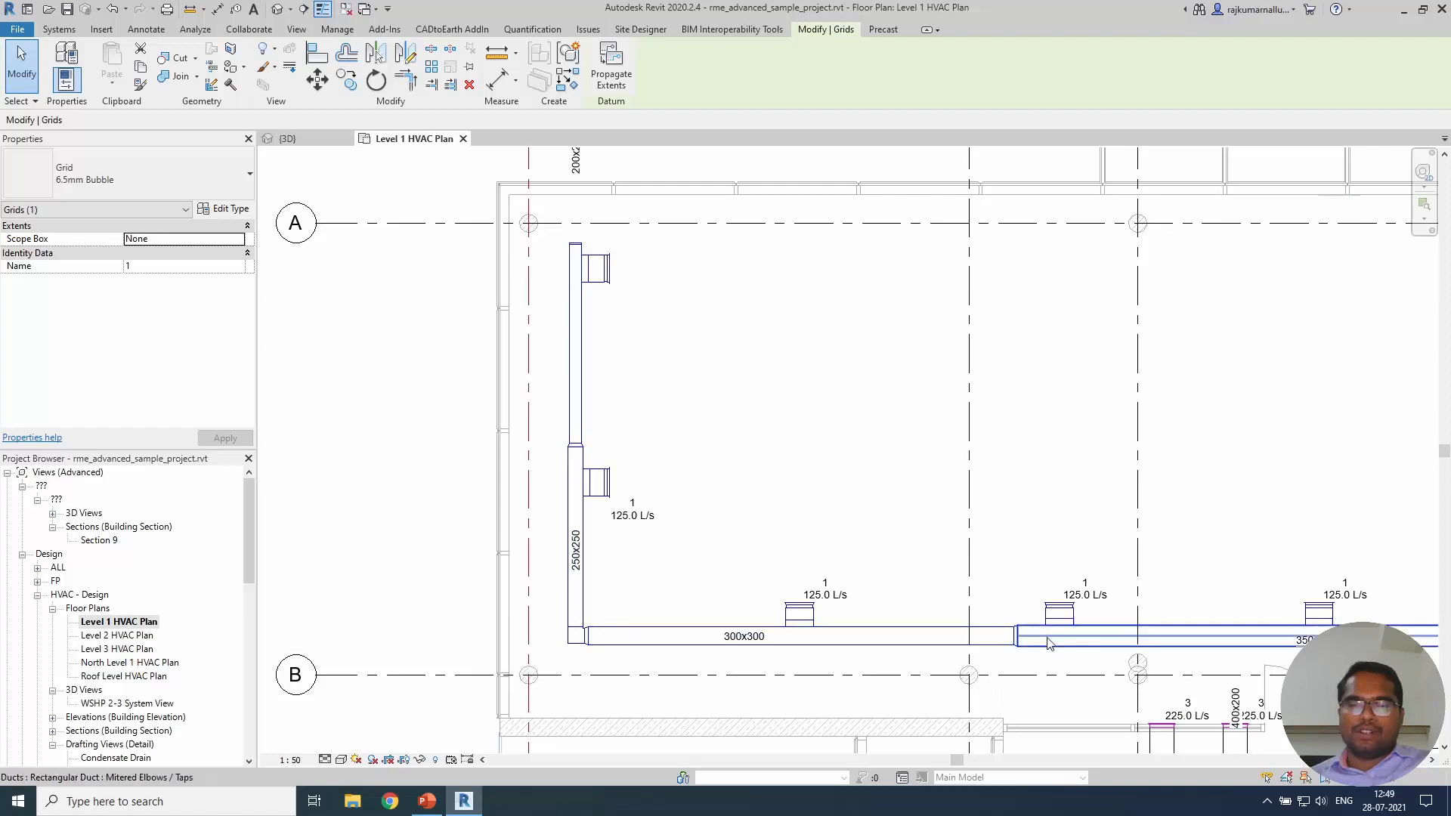
scroll(1222, 640, down, 3)
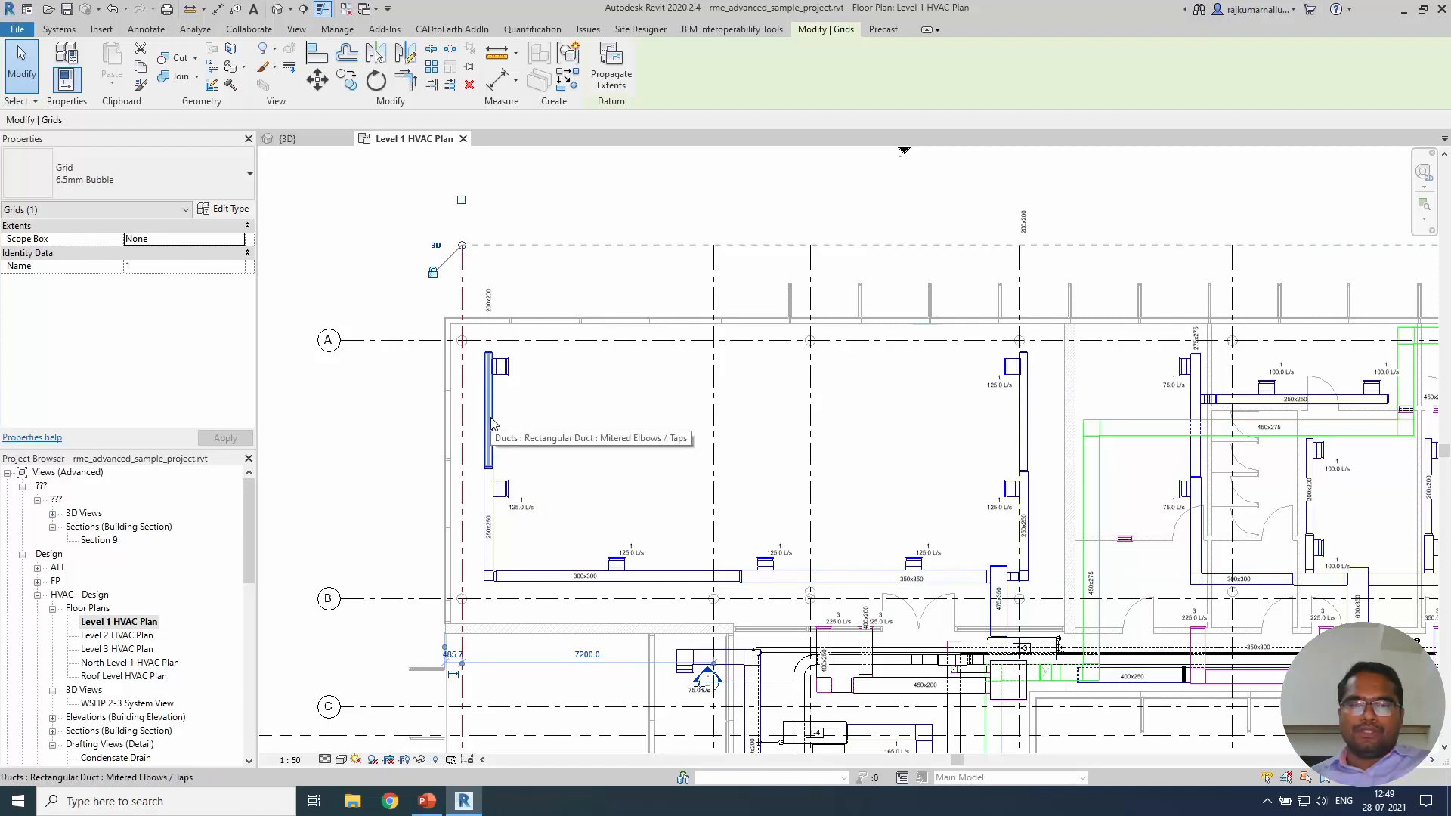
key(Tab)
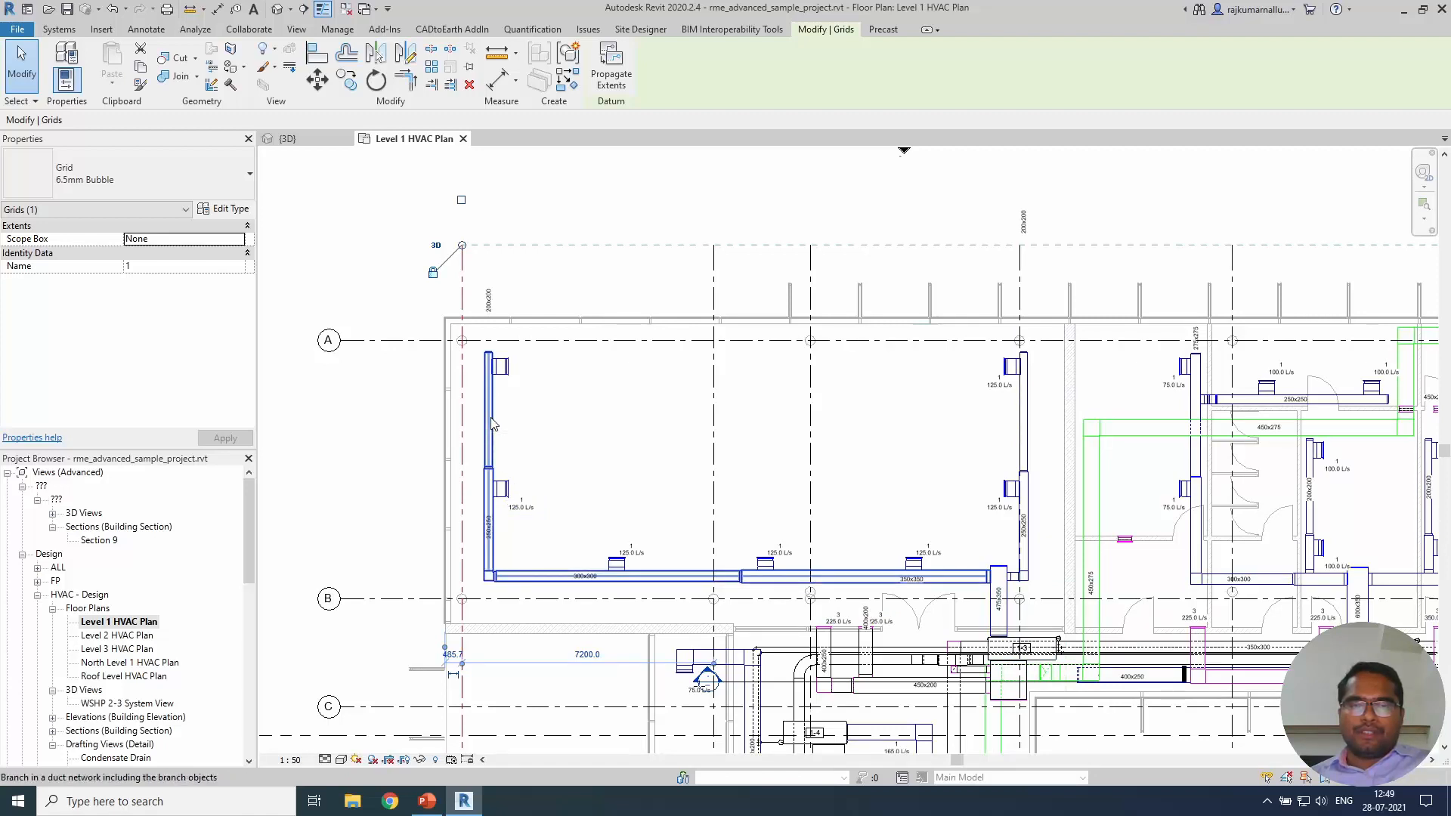
key(Tab)
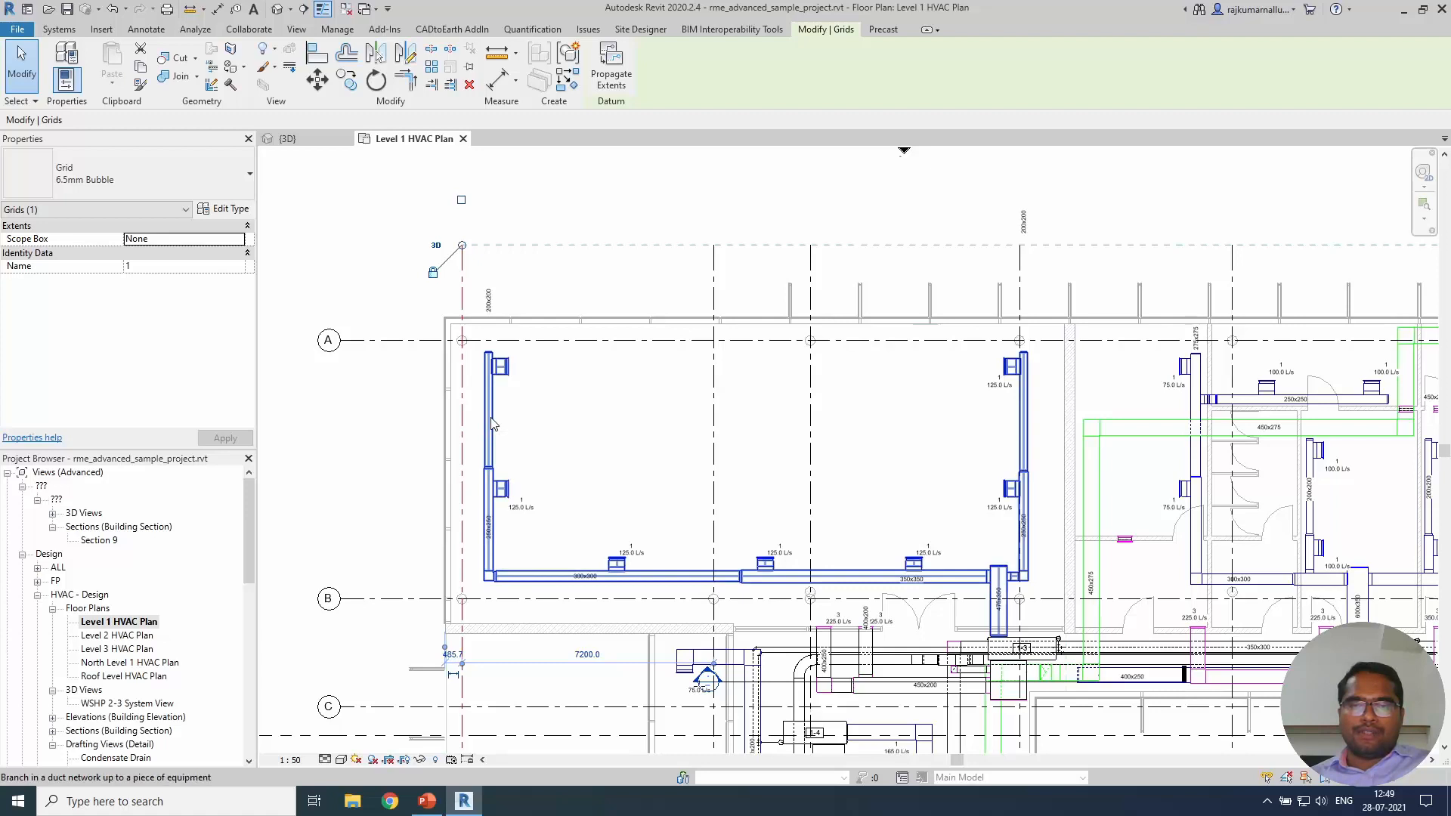
key(Tab)
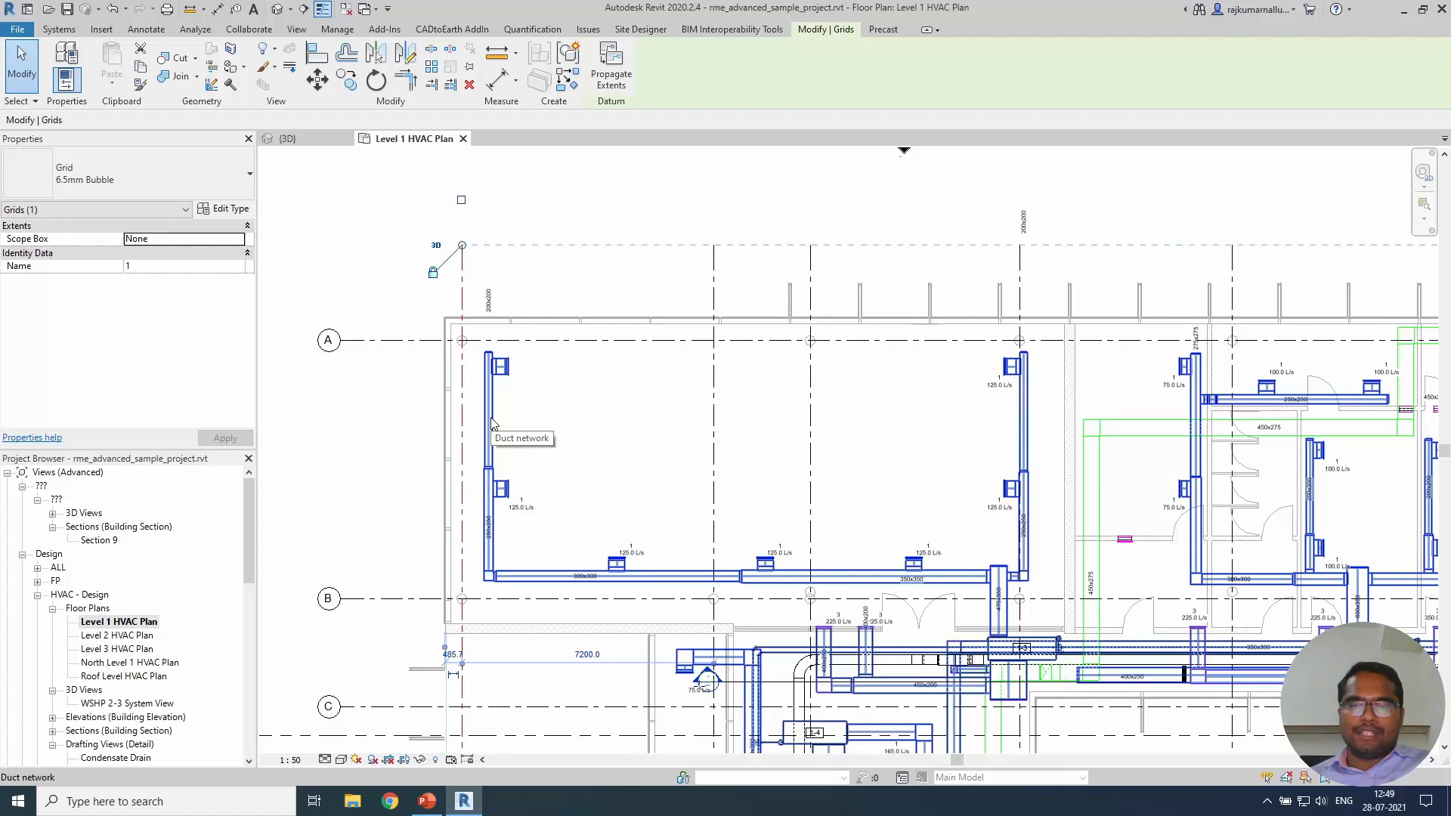
click(491, 417)
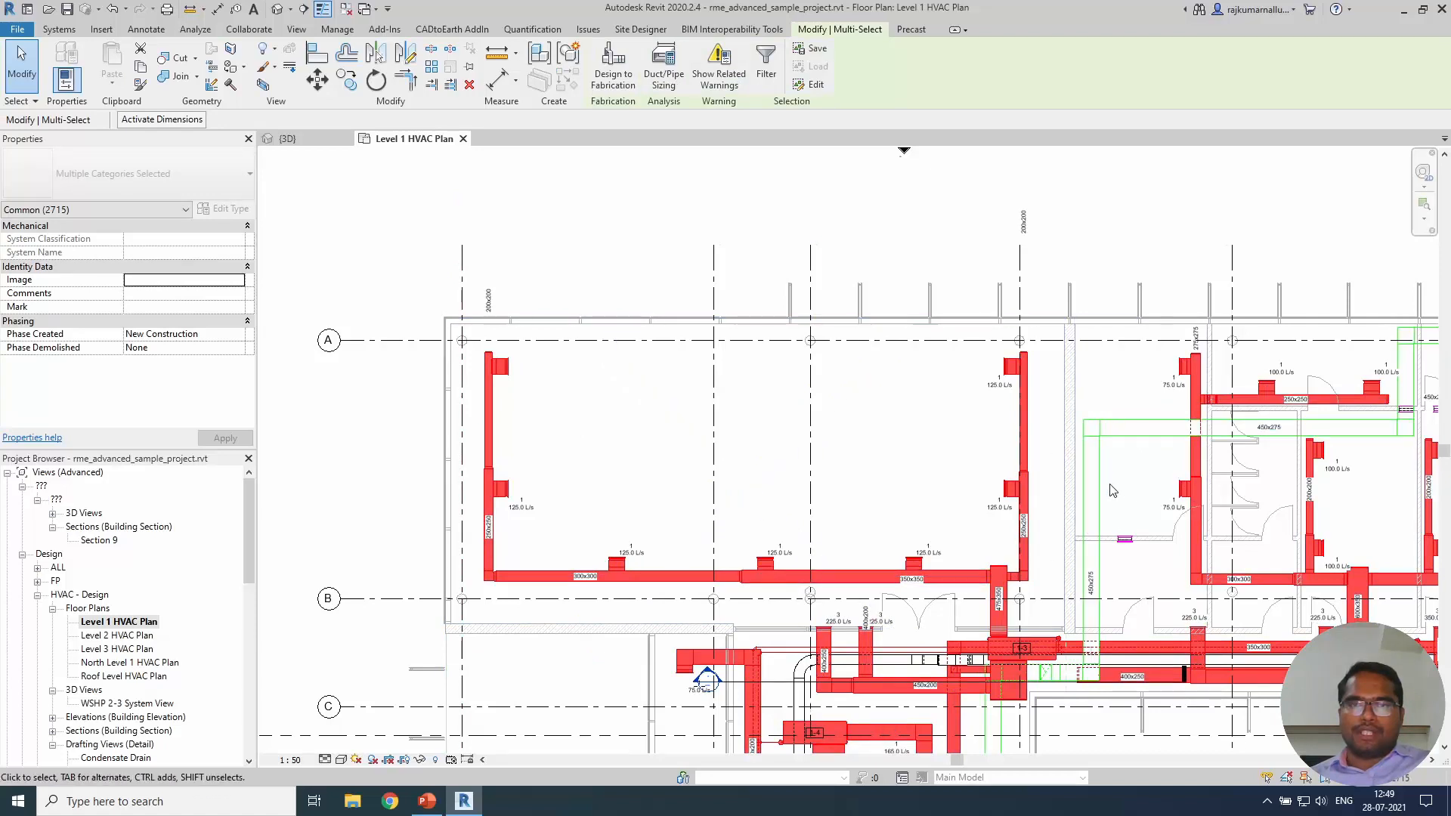
Review the categories in the selected duct network with the selection Filter, without changing the selection.
middle_drag(1108, 492, 959, 330)
scroll(870, 325, down, 2)
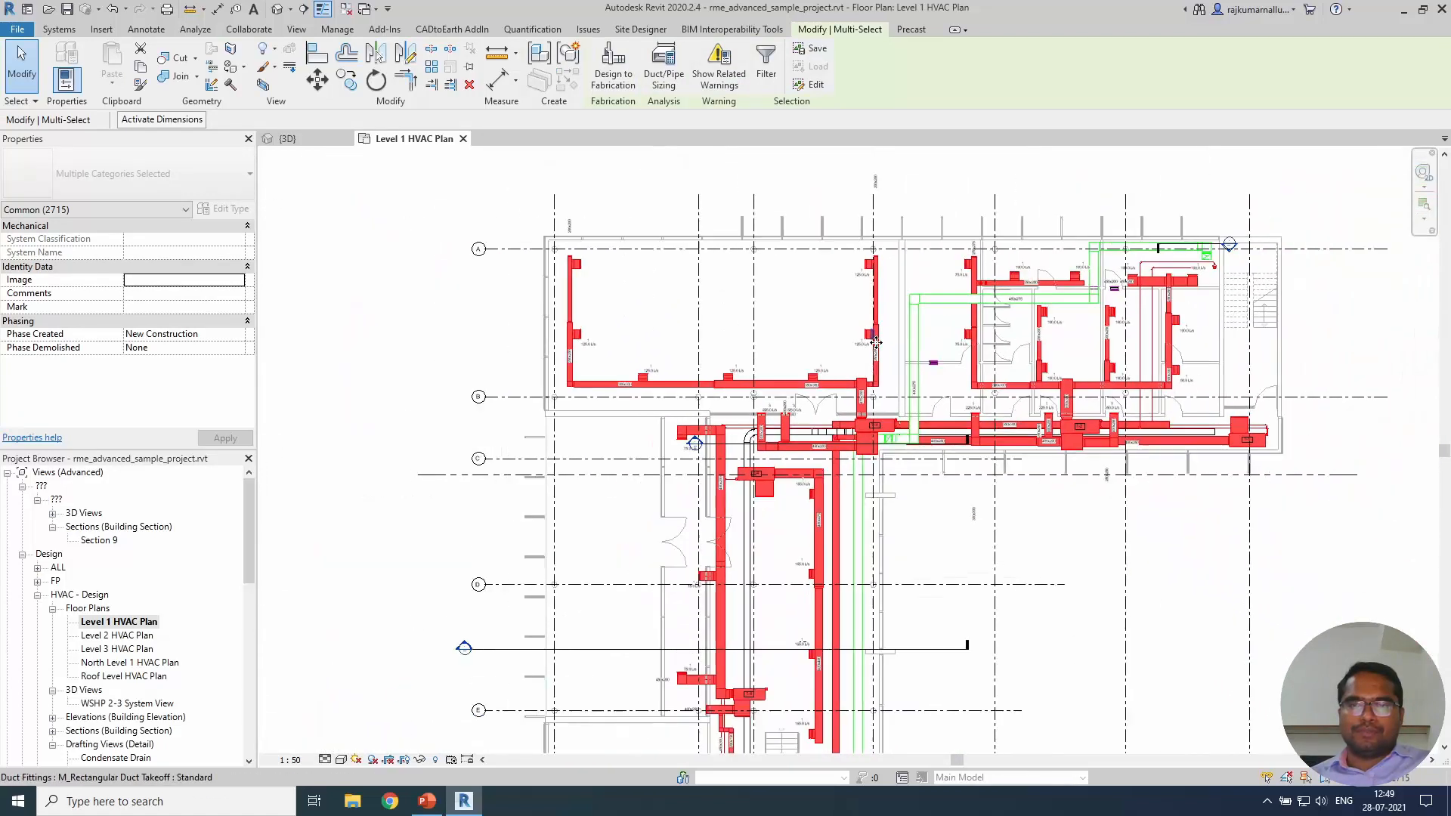
scroll(870, 325, up, 1)
click(765, 62)
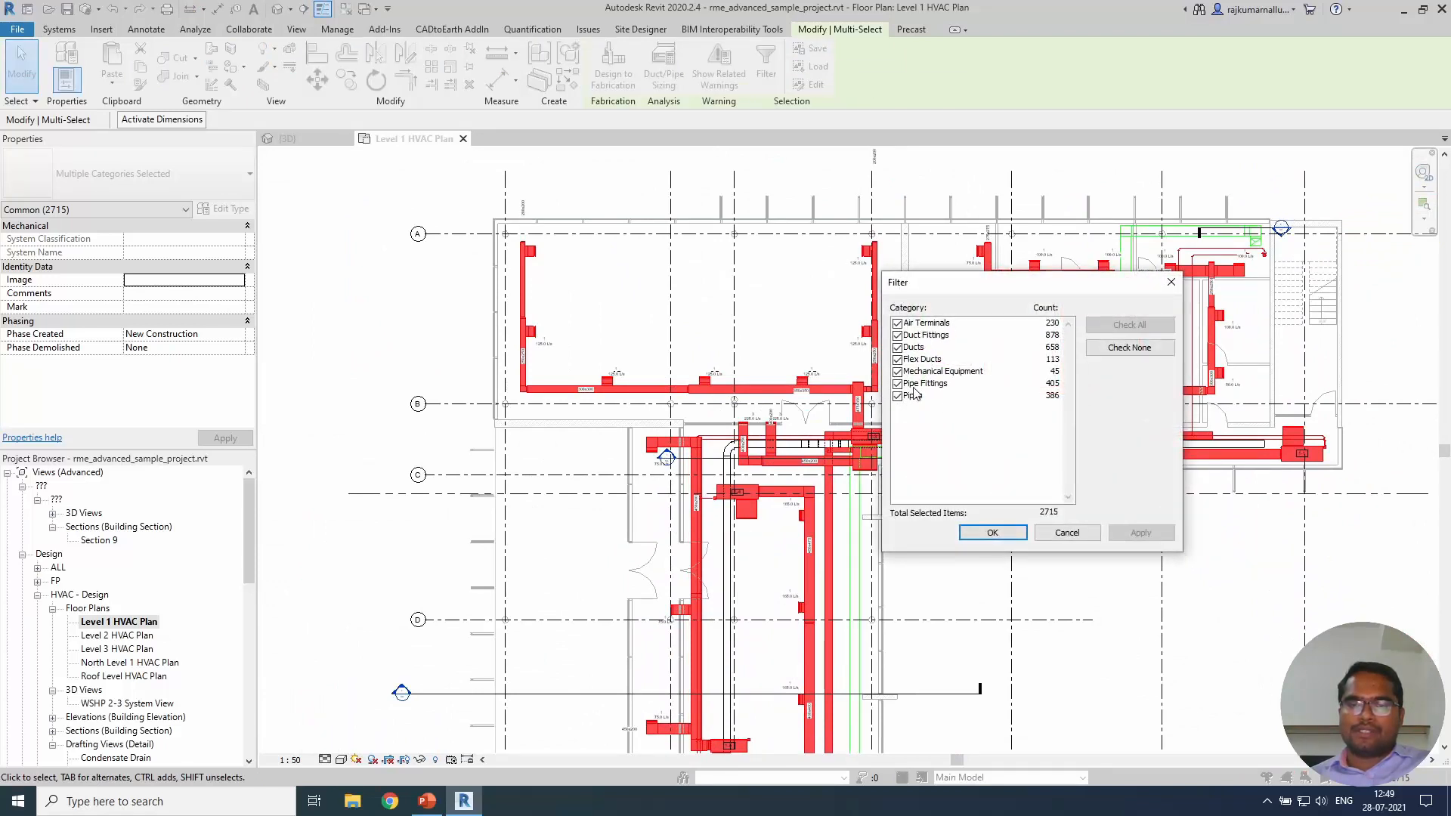
click(1065, 533)
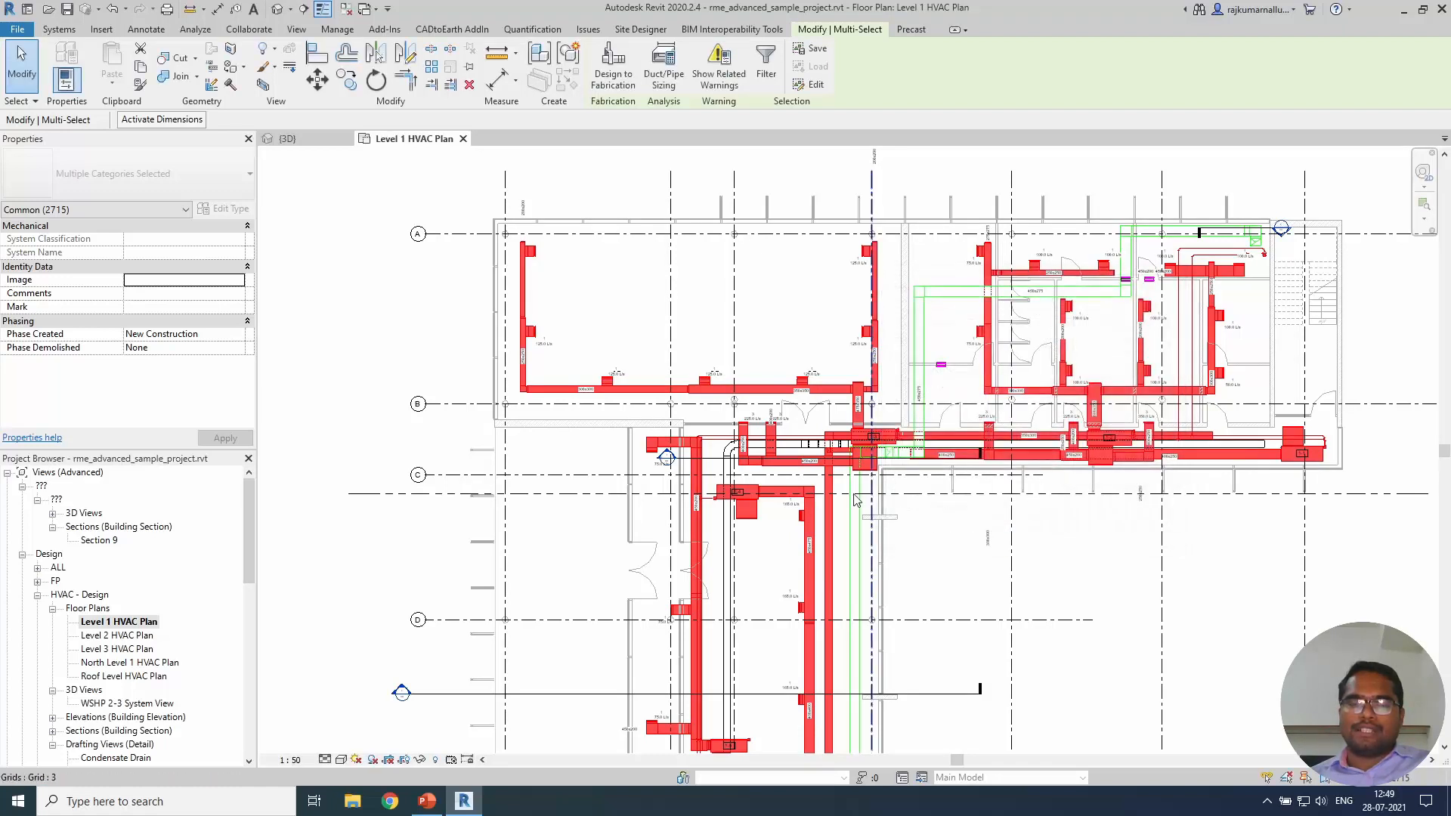
Filter Pipe Fittings and Pipes out of the selected duct network, keeping the air terminals, ducts, duct fittings, flex ducts and mechanical equipment.
click(765, 66)
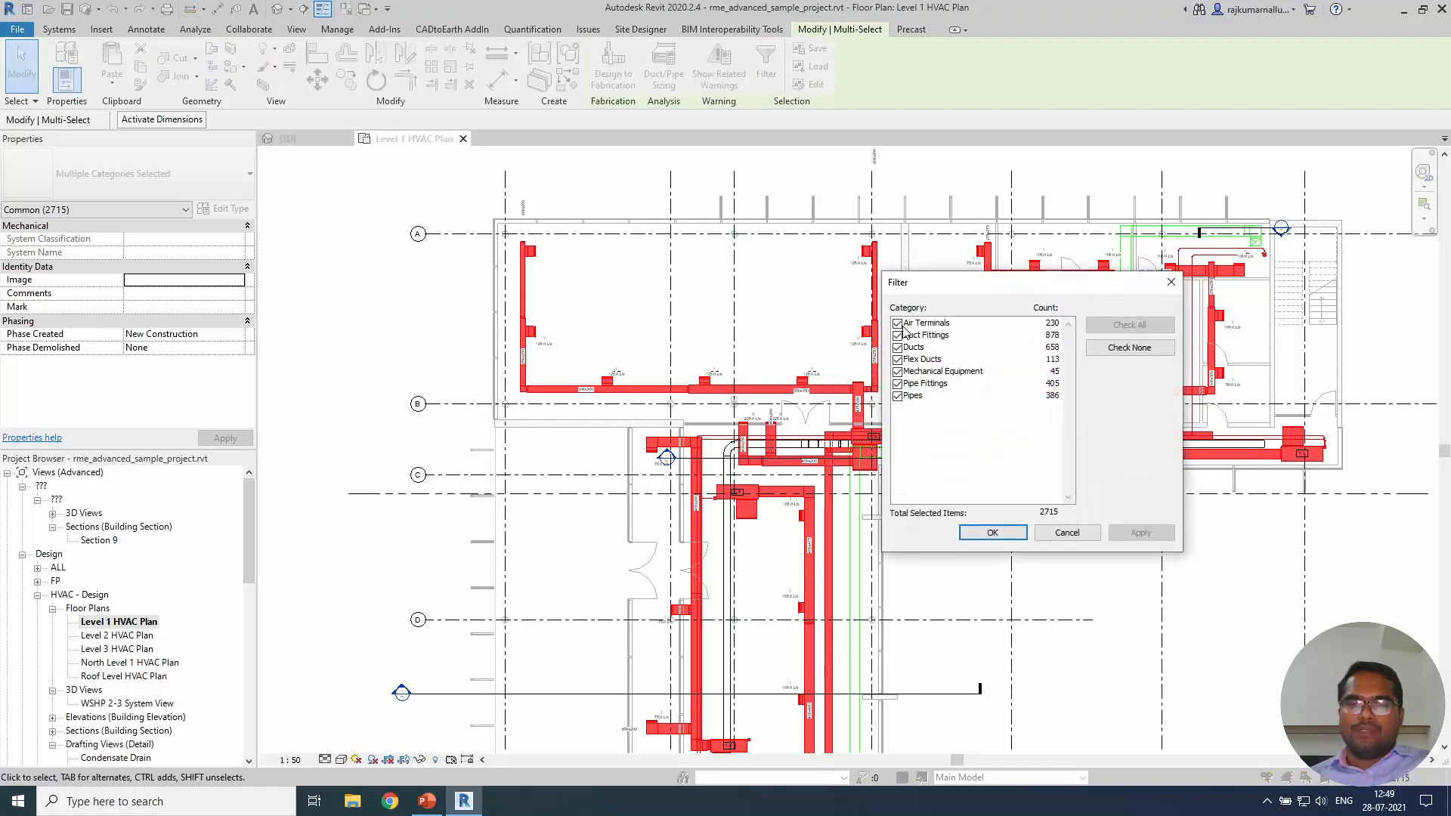
click(898, 383)
click(897, 396)
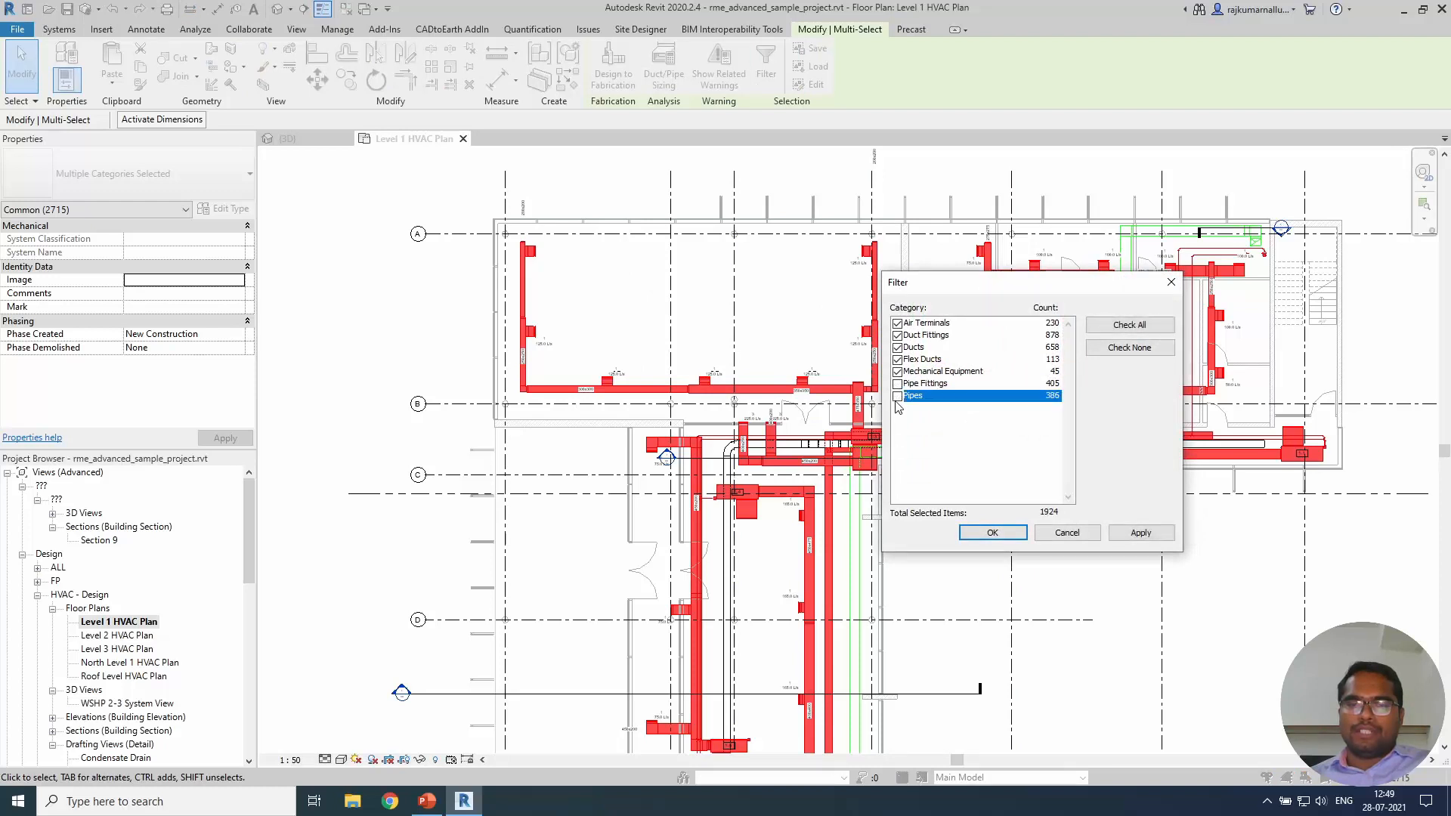
click(992, 533)
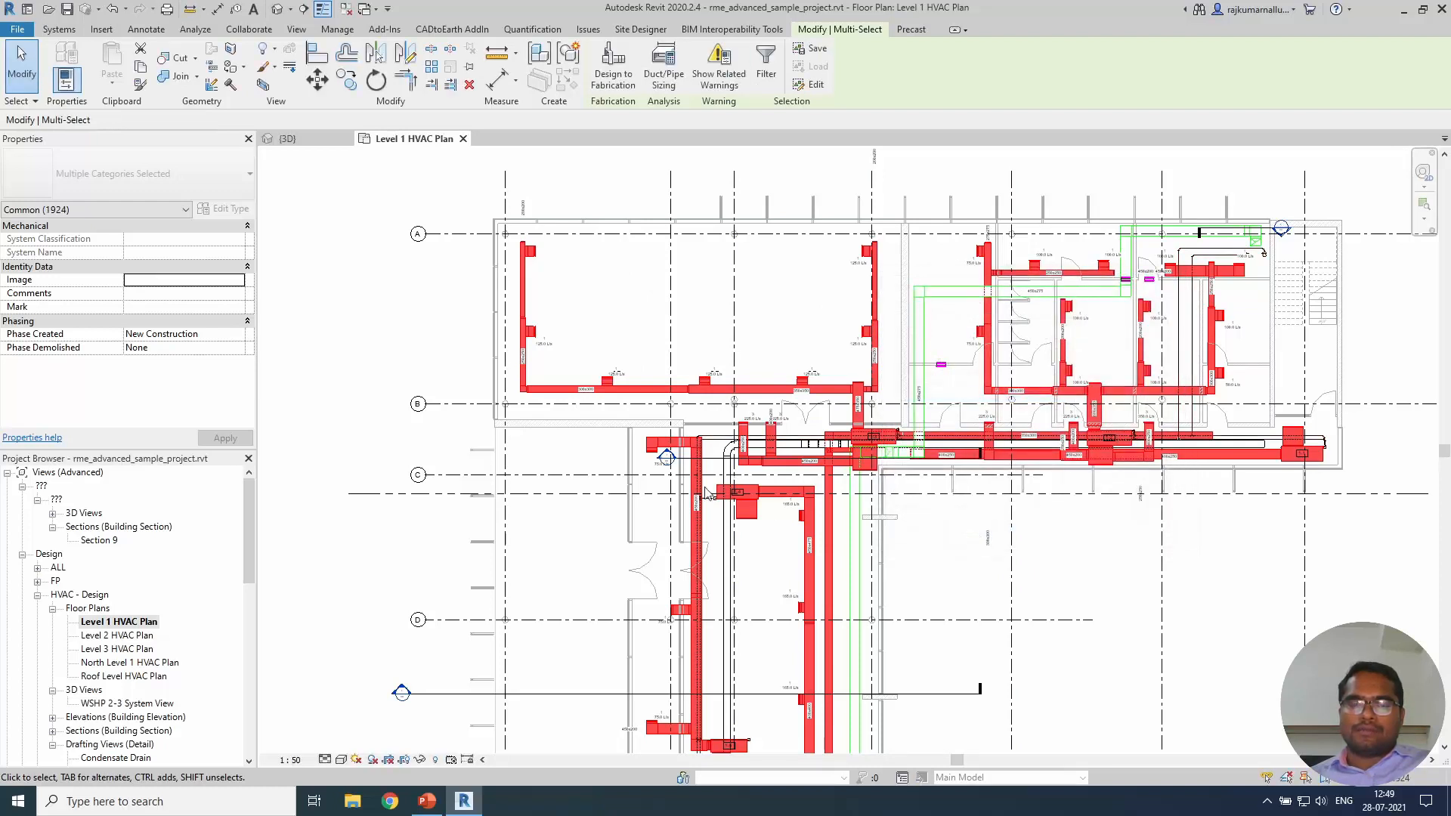
scroll(605, 460, up, 2)
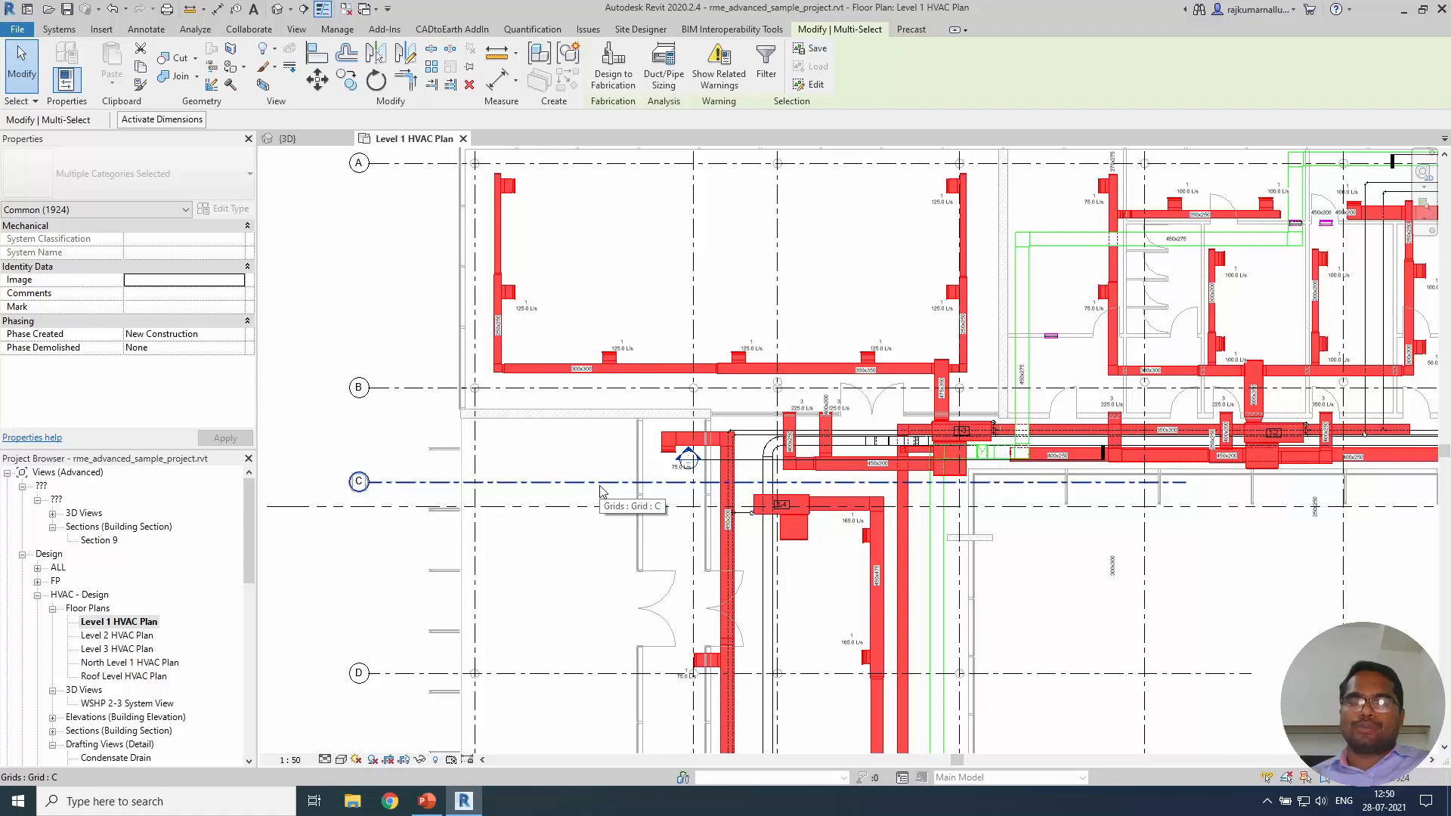
middle_drag(590, 285, 635, 365)
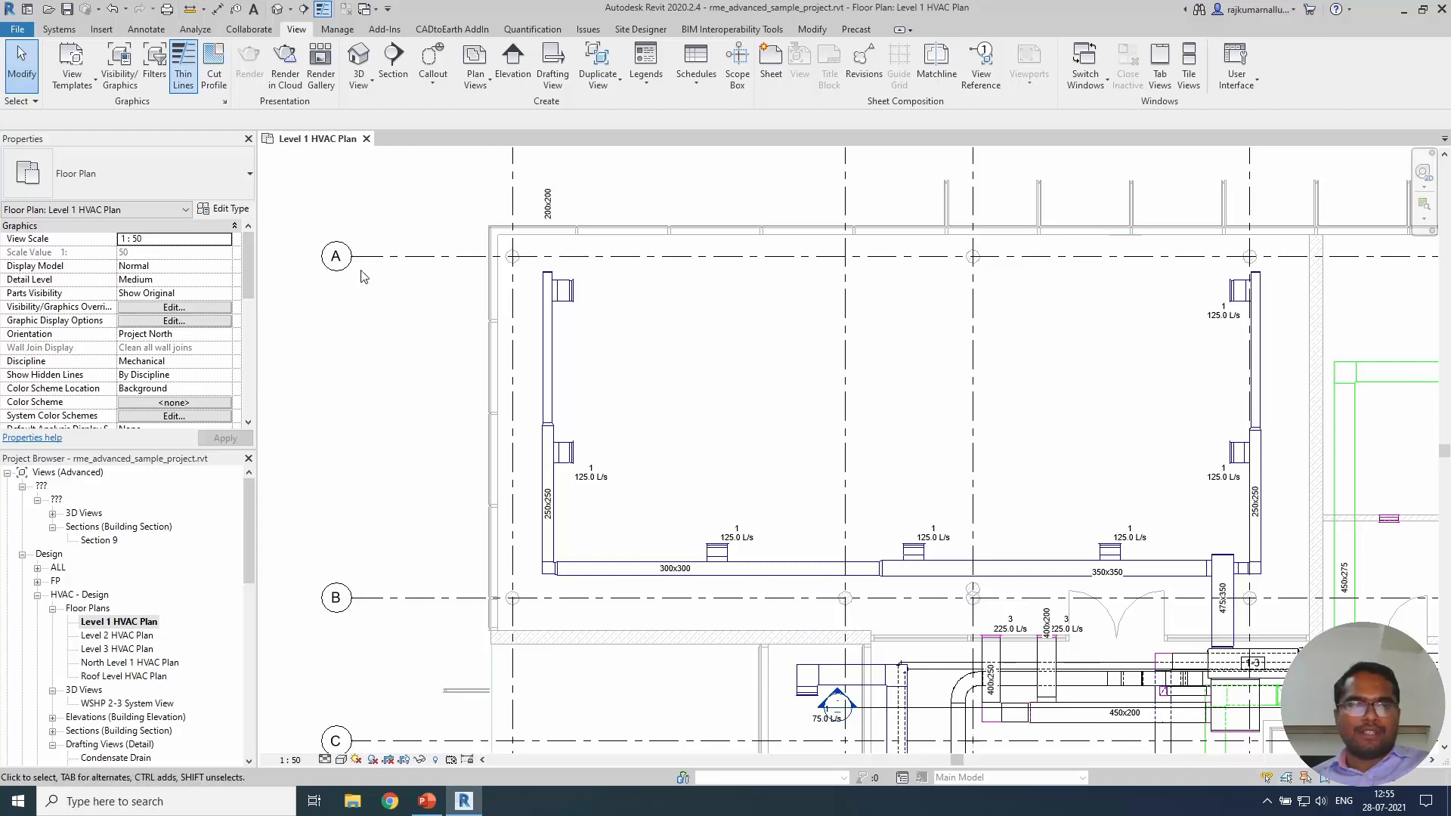
Dismiss the project save reminder without saving or setting reminder intervals.
click(25, 101)
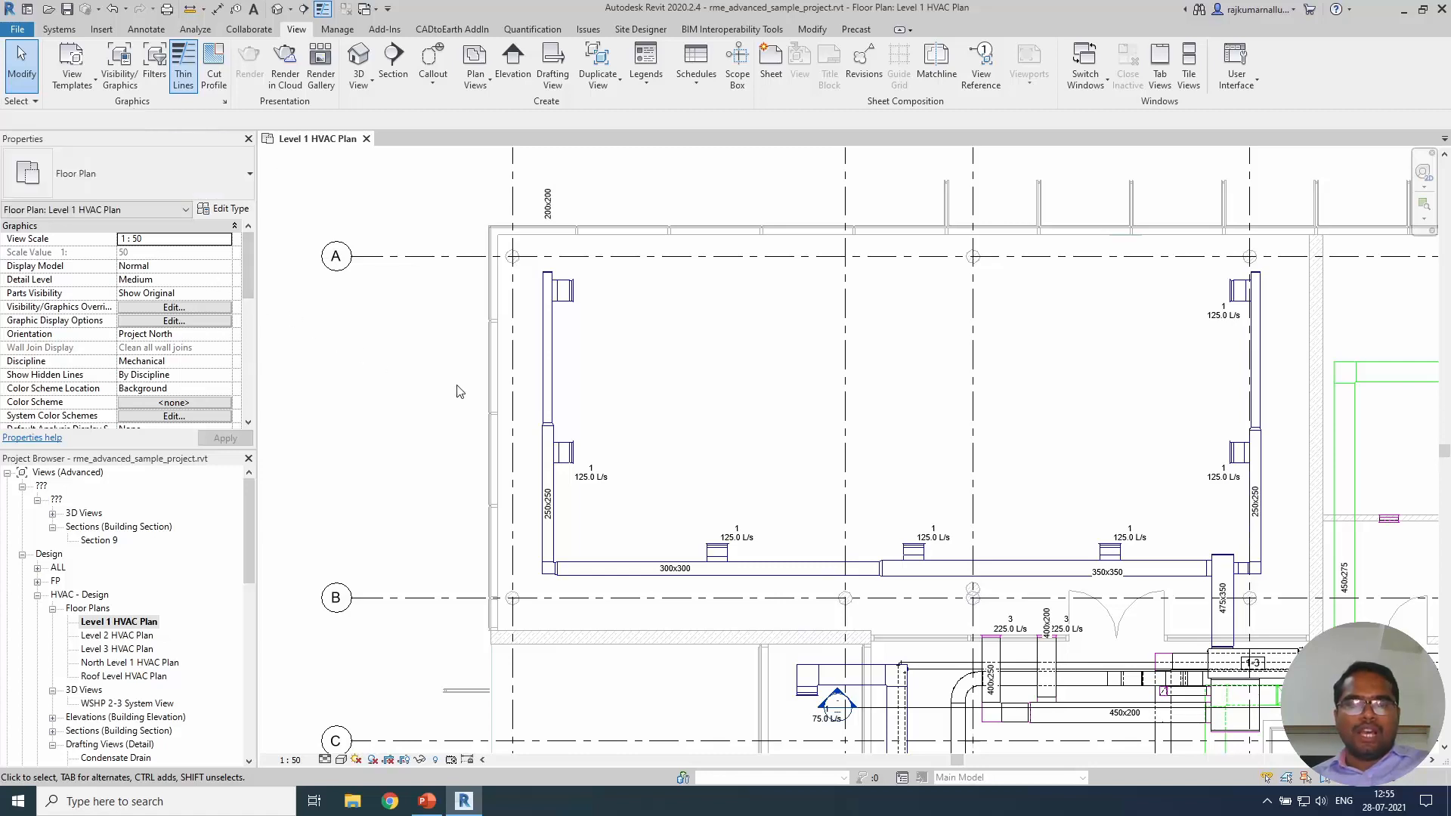
scroll(453, 431, down, 3)
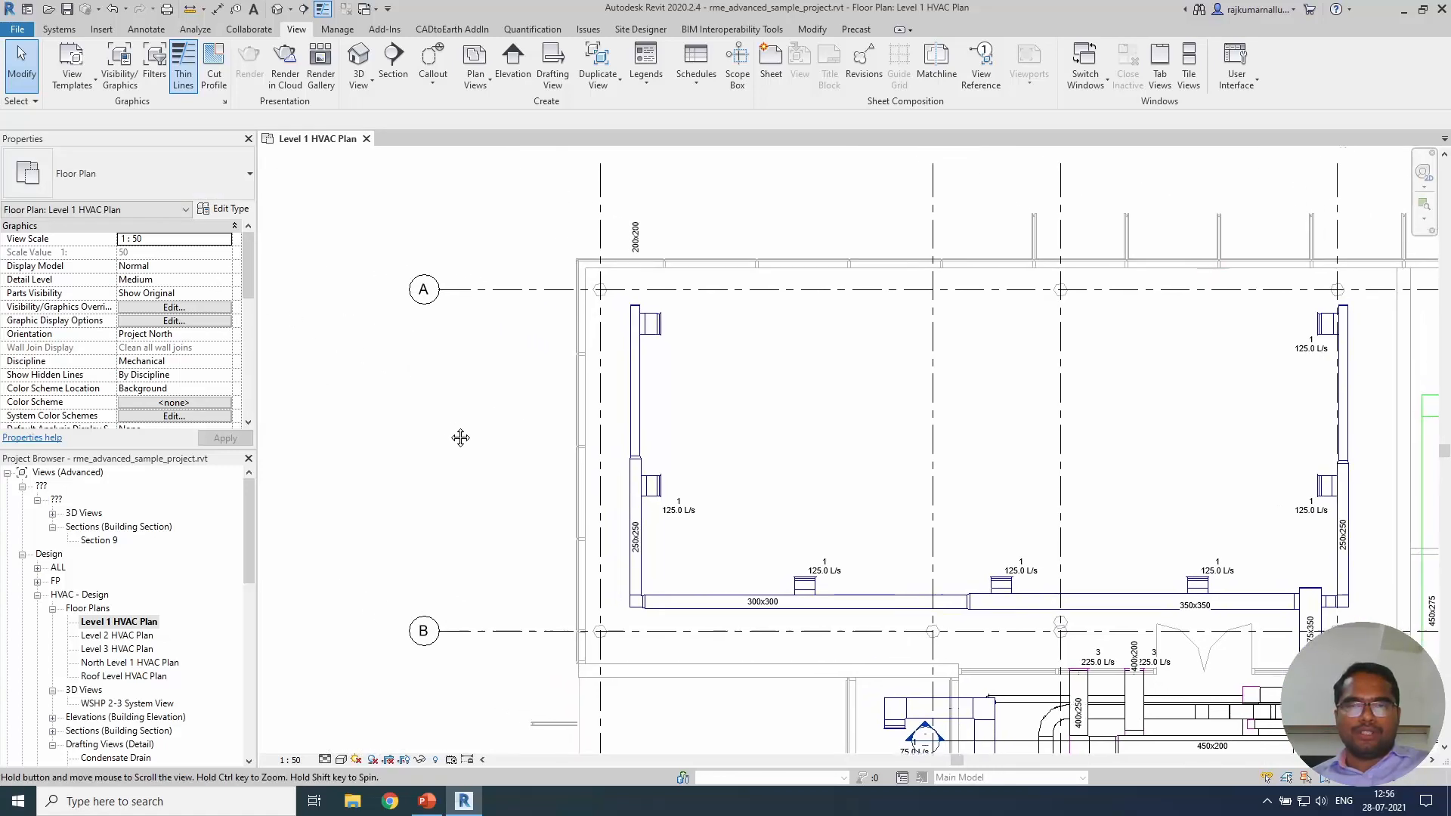
middle_drag(330, 322, 405, 346)
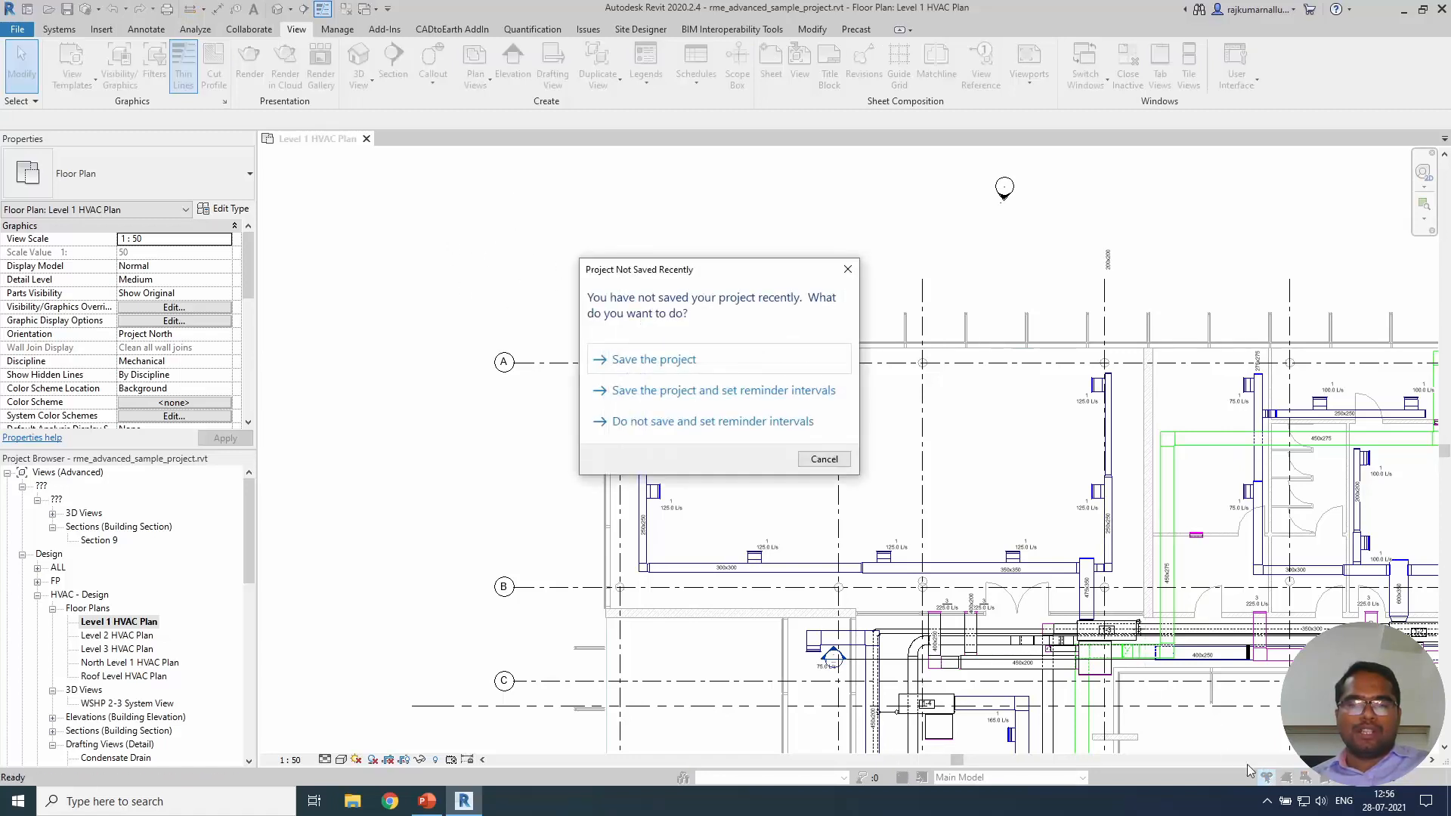
click(823, 459)
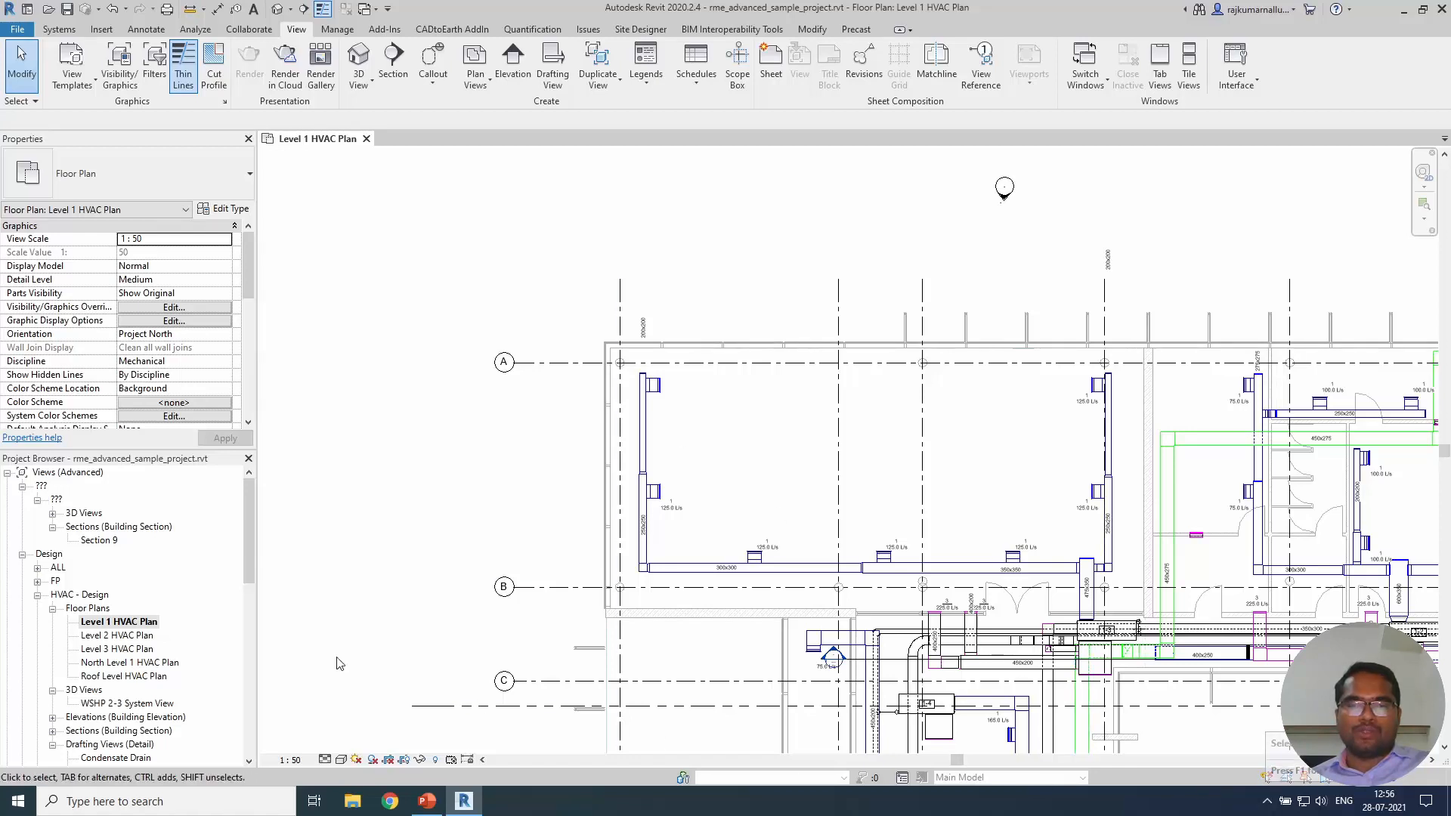
Select curtain wall mullions just below grid A by single picks, window-select the same wall corner, and clear the selection.
scroll(533, 520, up, 1)
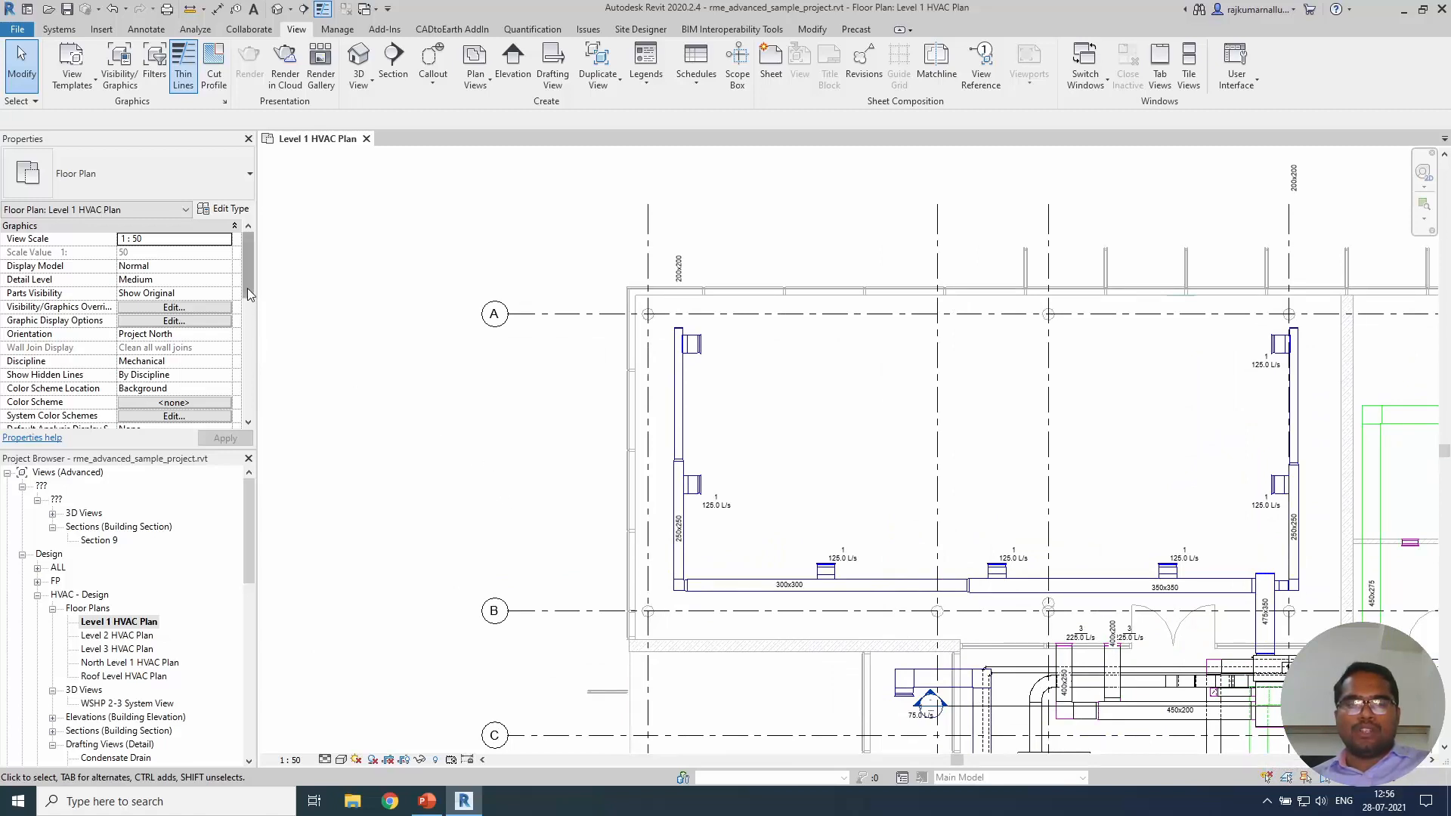
scroll(247, 284, down, 1)
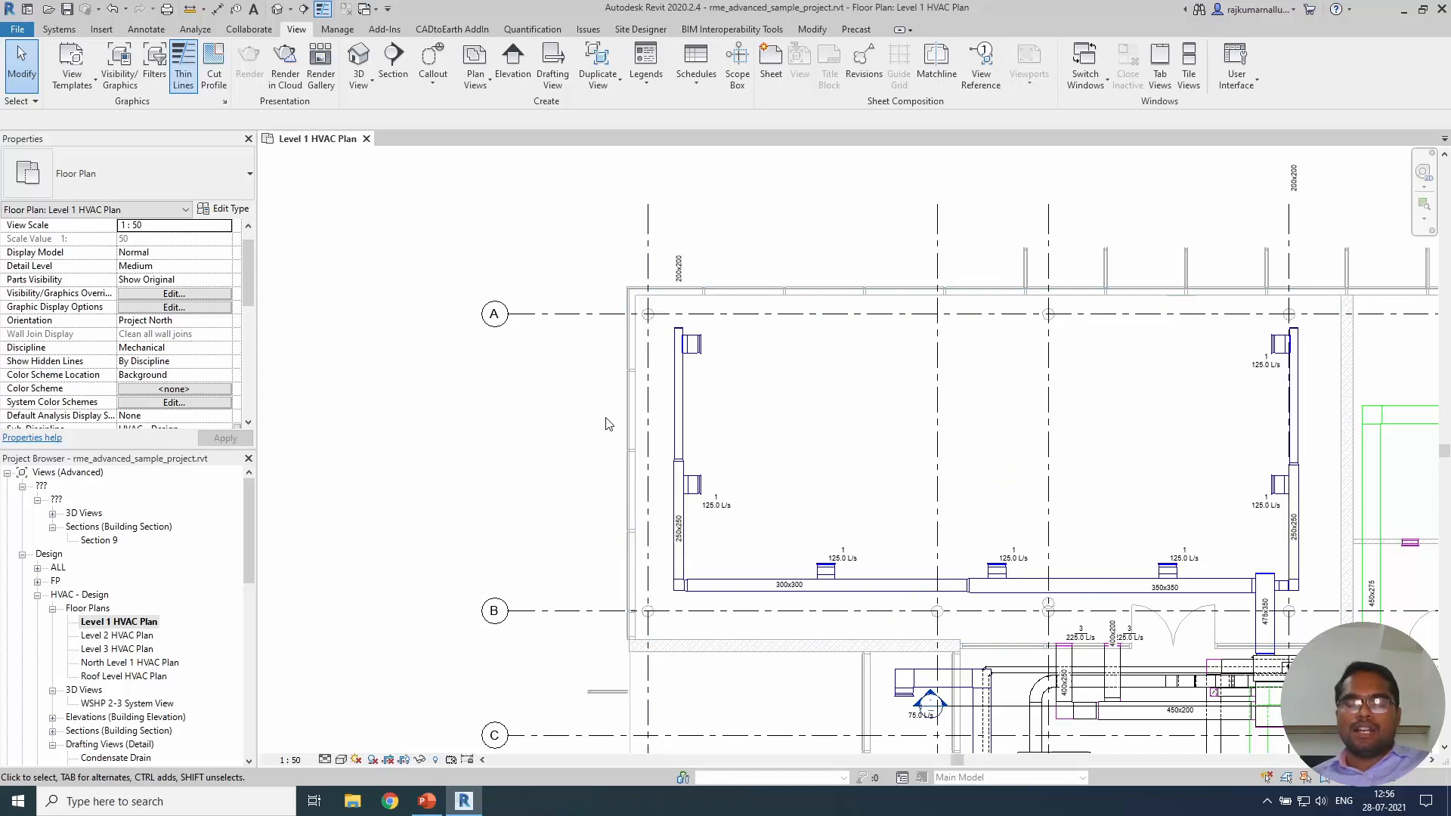
scroll(606, 424, up, 3)
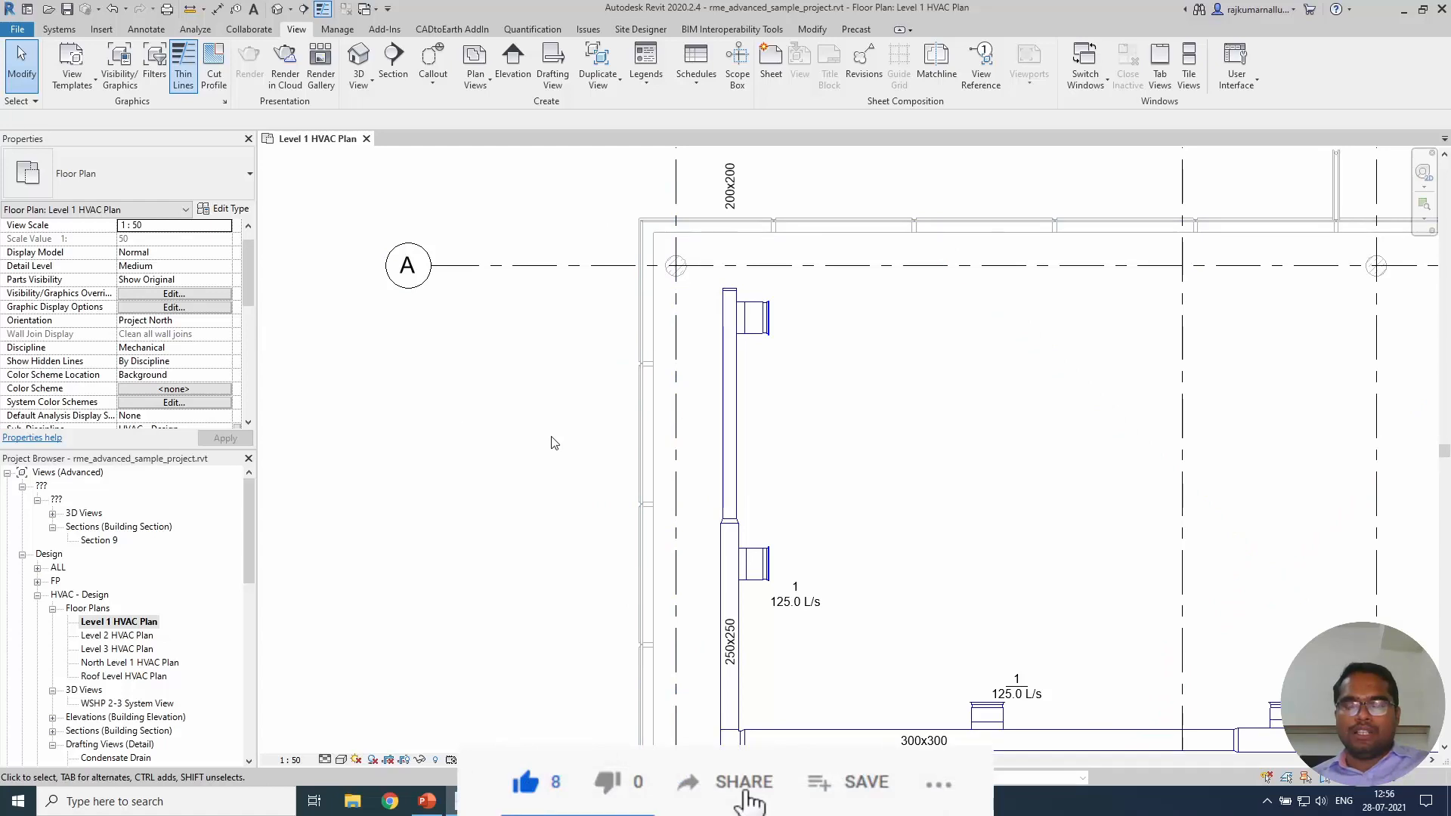
click(646, 474)
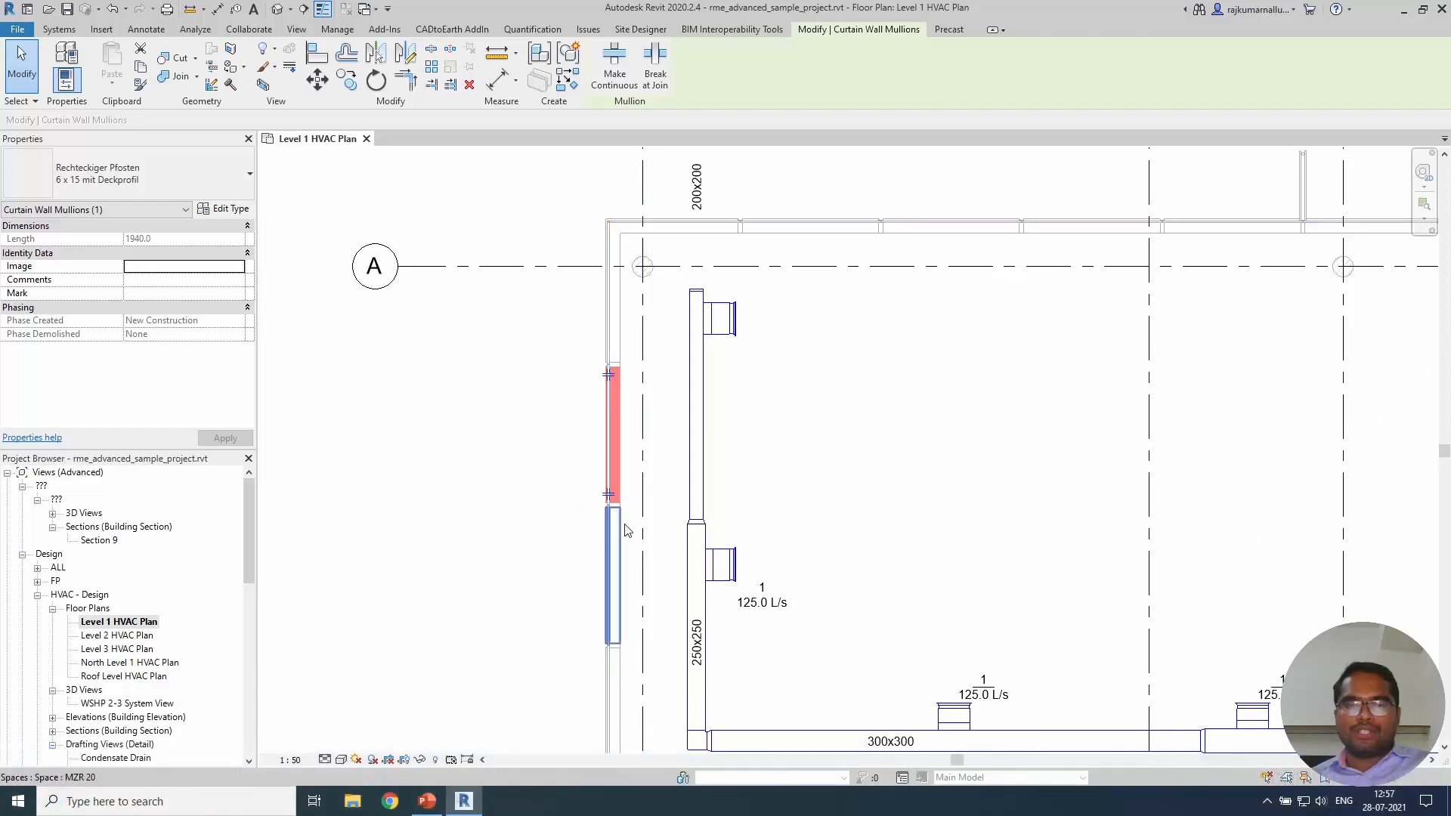
click(510, 467)
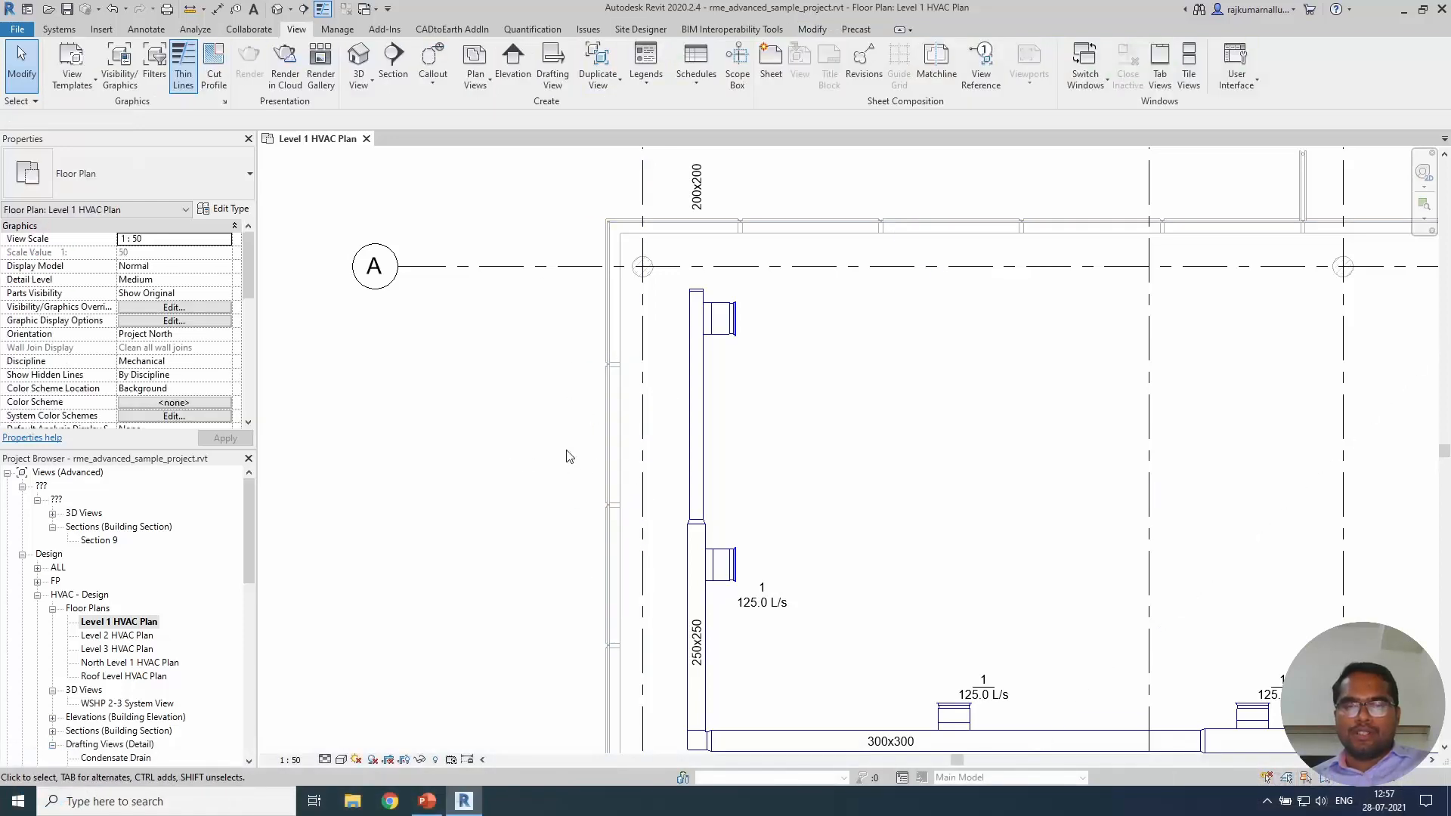
click(617, 432)
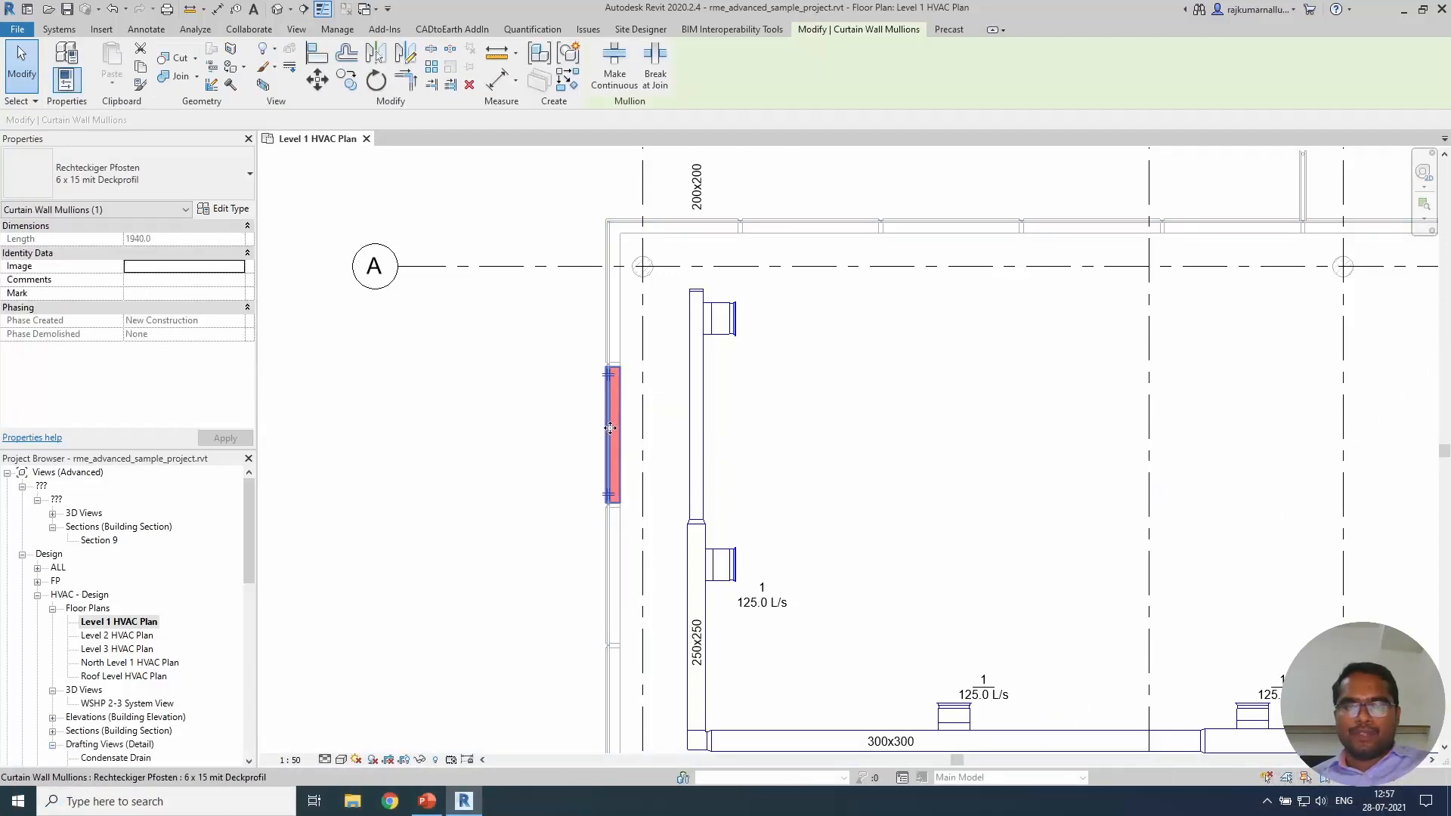
click(613, 295)
drag(528, 158, 724, 615)
click(536, 478)
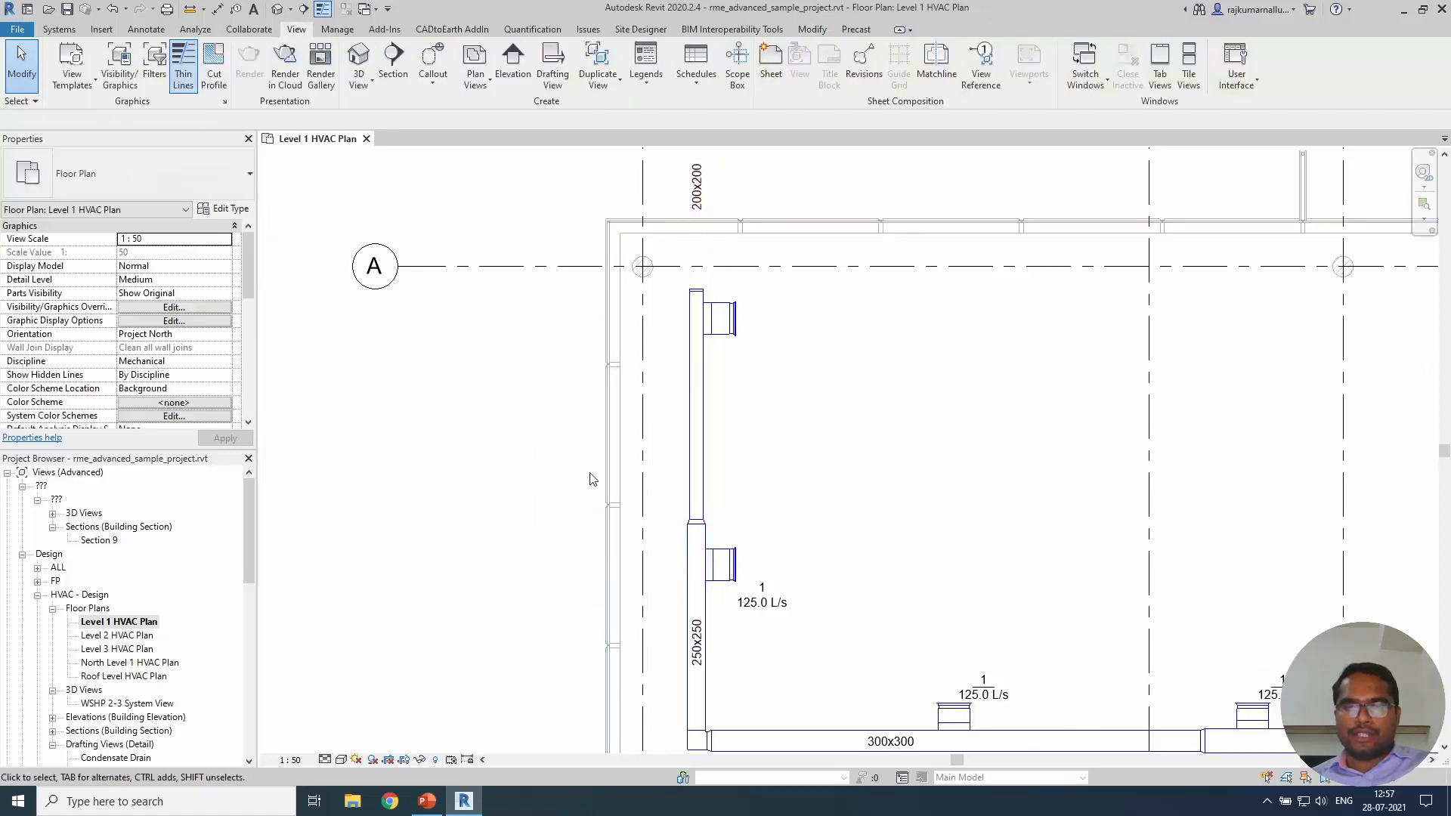
Pick the first full curtain wall mullion below grid A by its face, and clear the selection.
click(608, 470)
key(Escape)
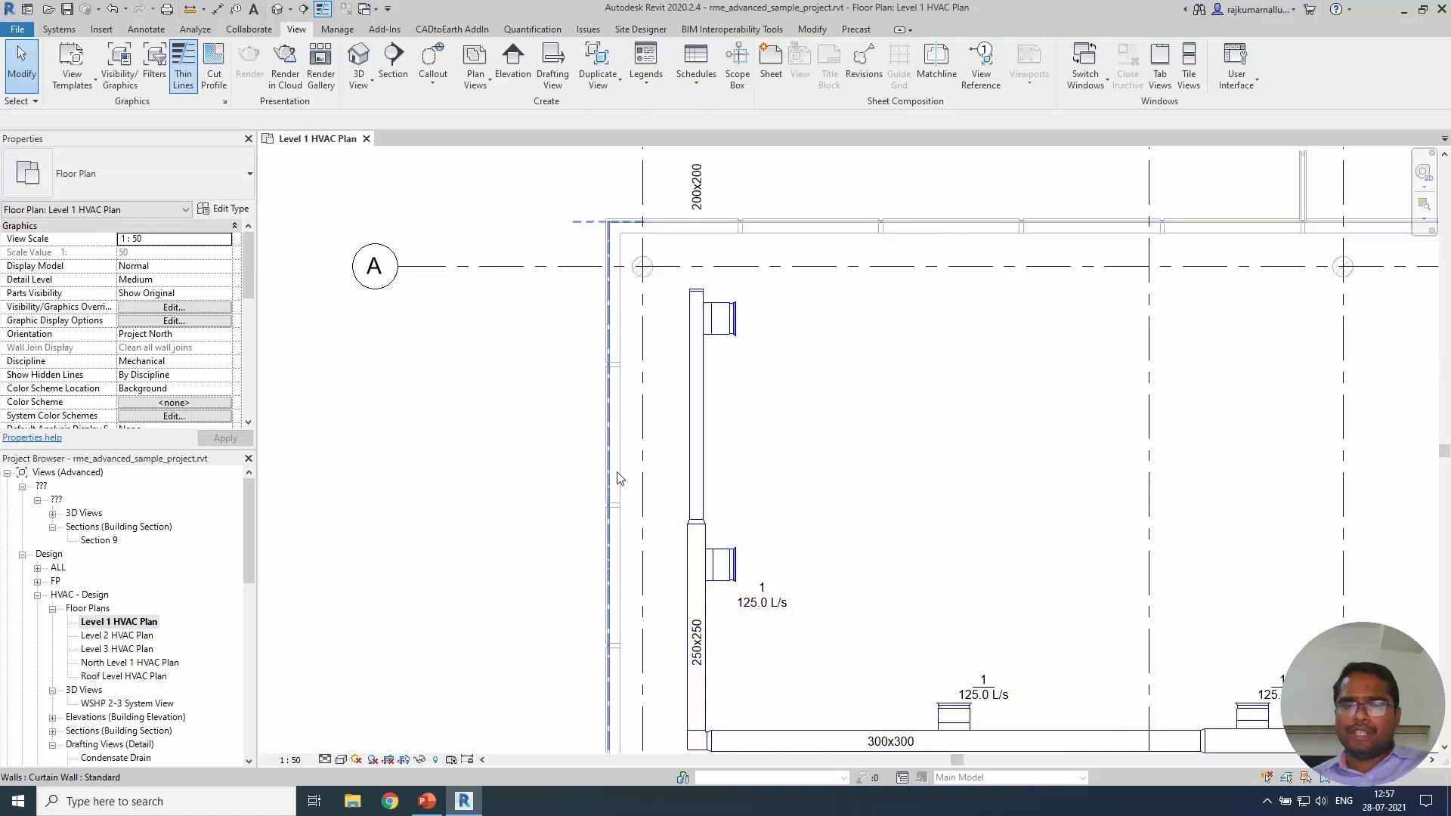
click(615, 389)
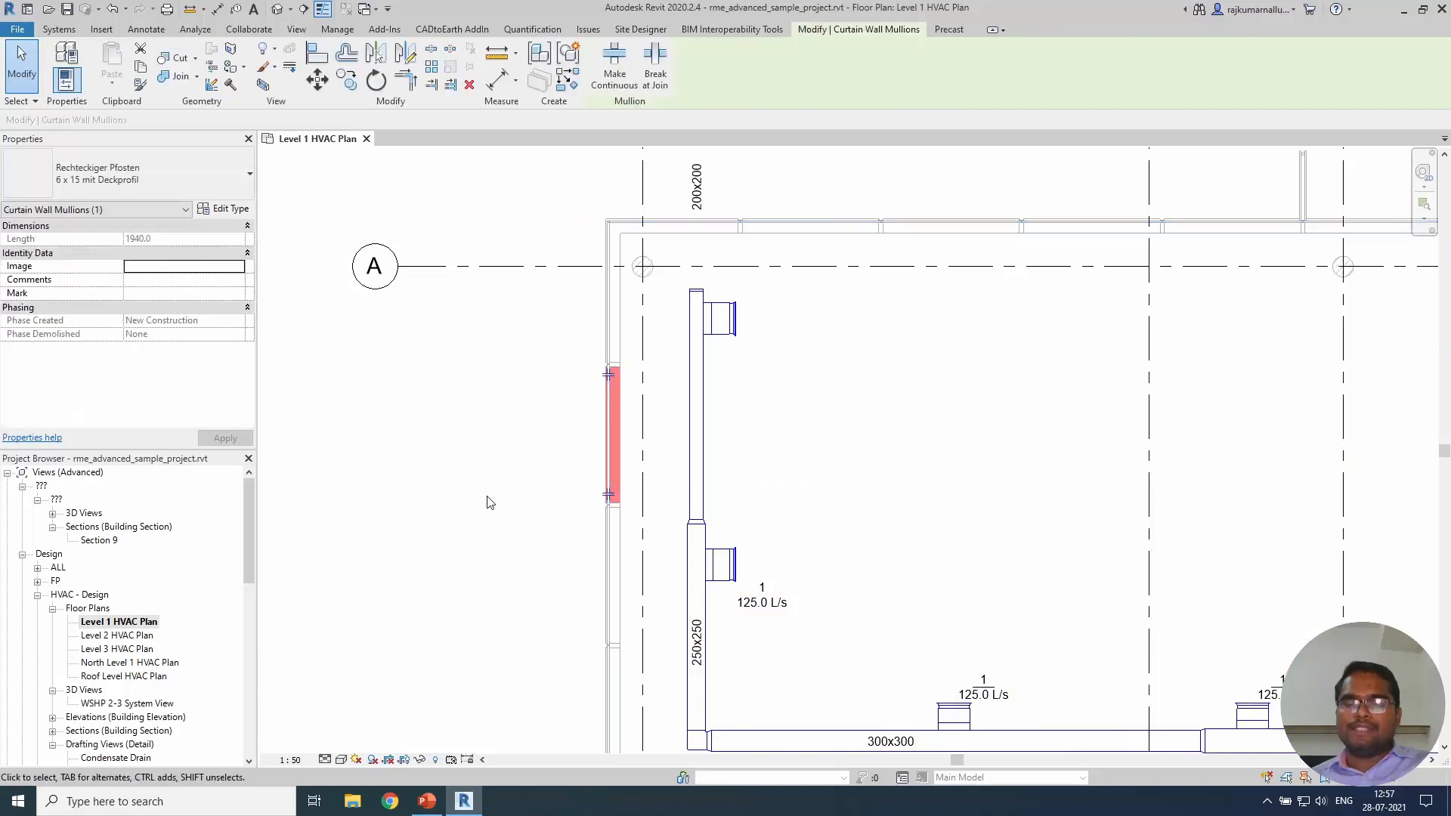
key(Escape)
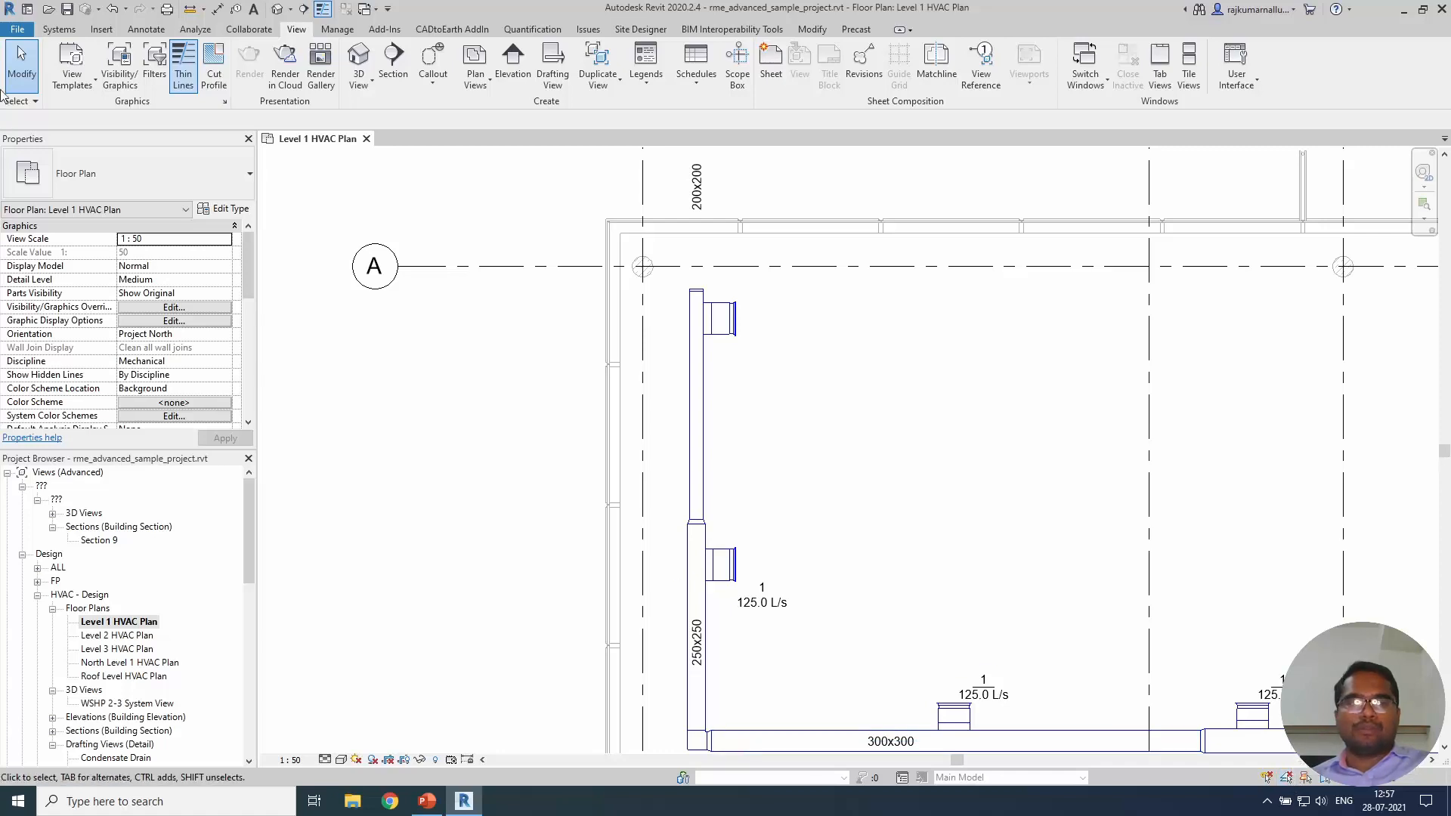
Examine the selection options for links, underlay elements, pinned elements, selection by face and dragging on selection.
click(22, 100)
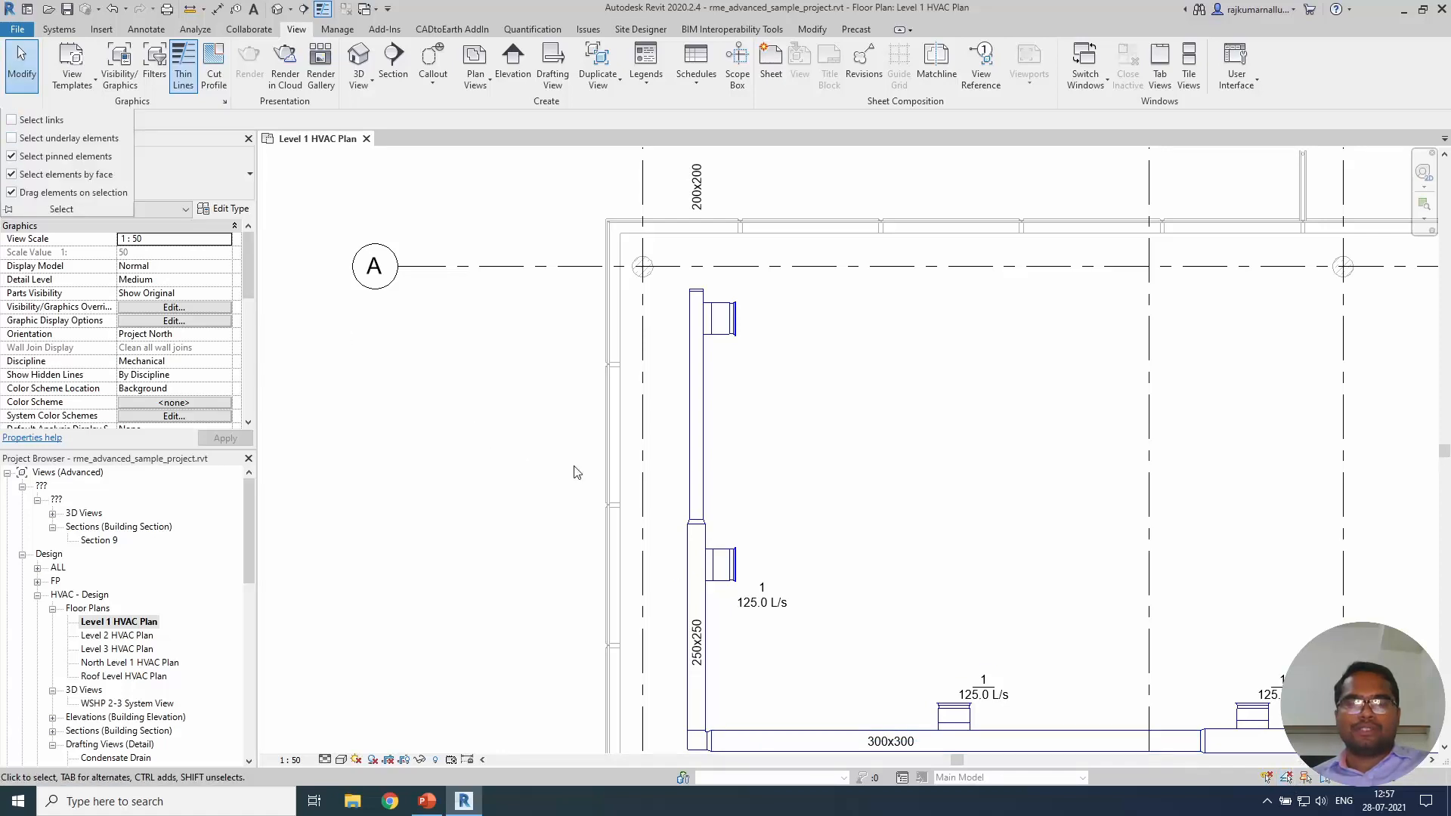
click(634, 455)
key(Escape)
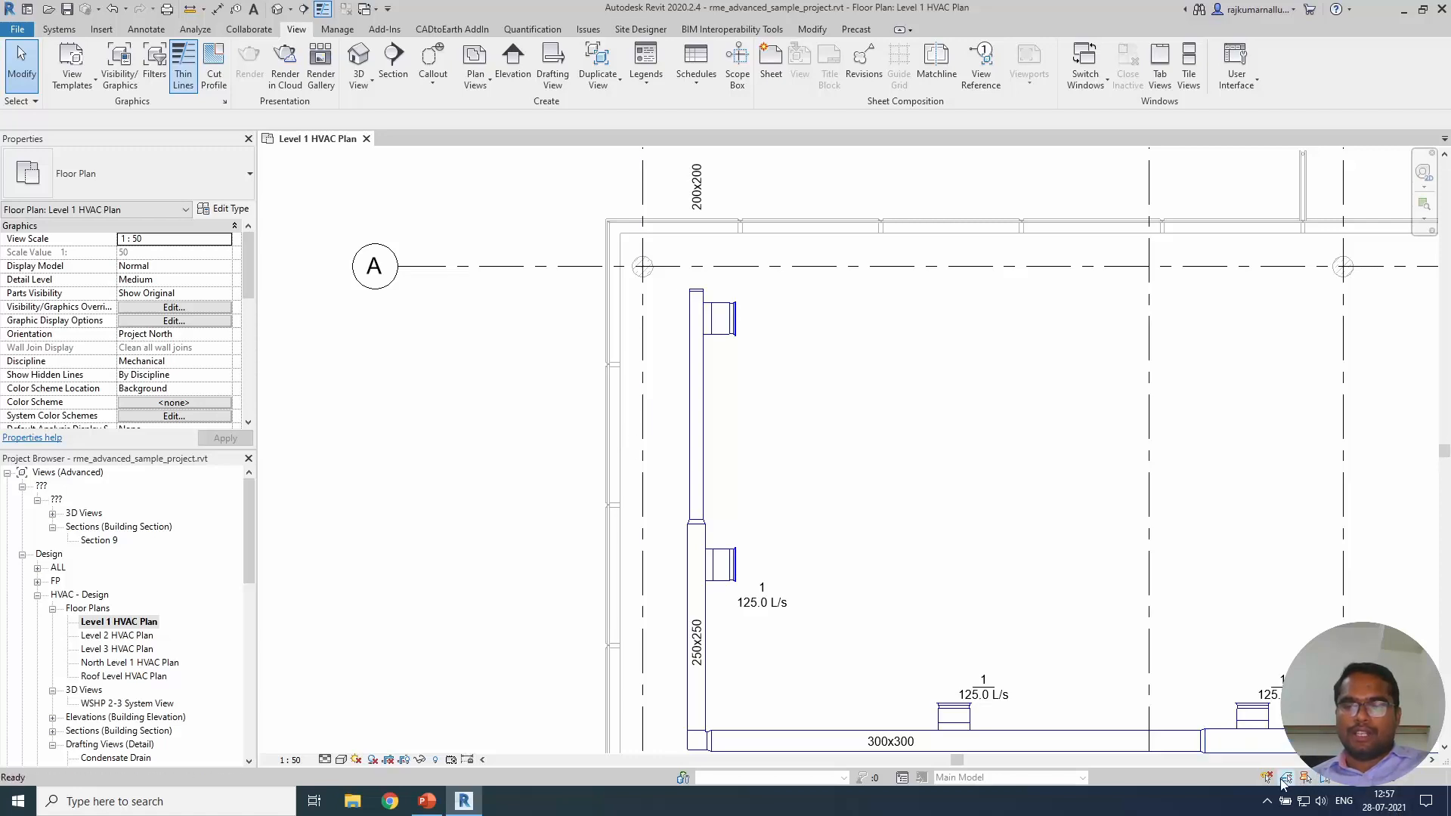
Cycle the curtain wall highlight to the chain of walls, pick the mullion beside the lower air terminal, and clear the selection.
key(Tab)
key(Tab)
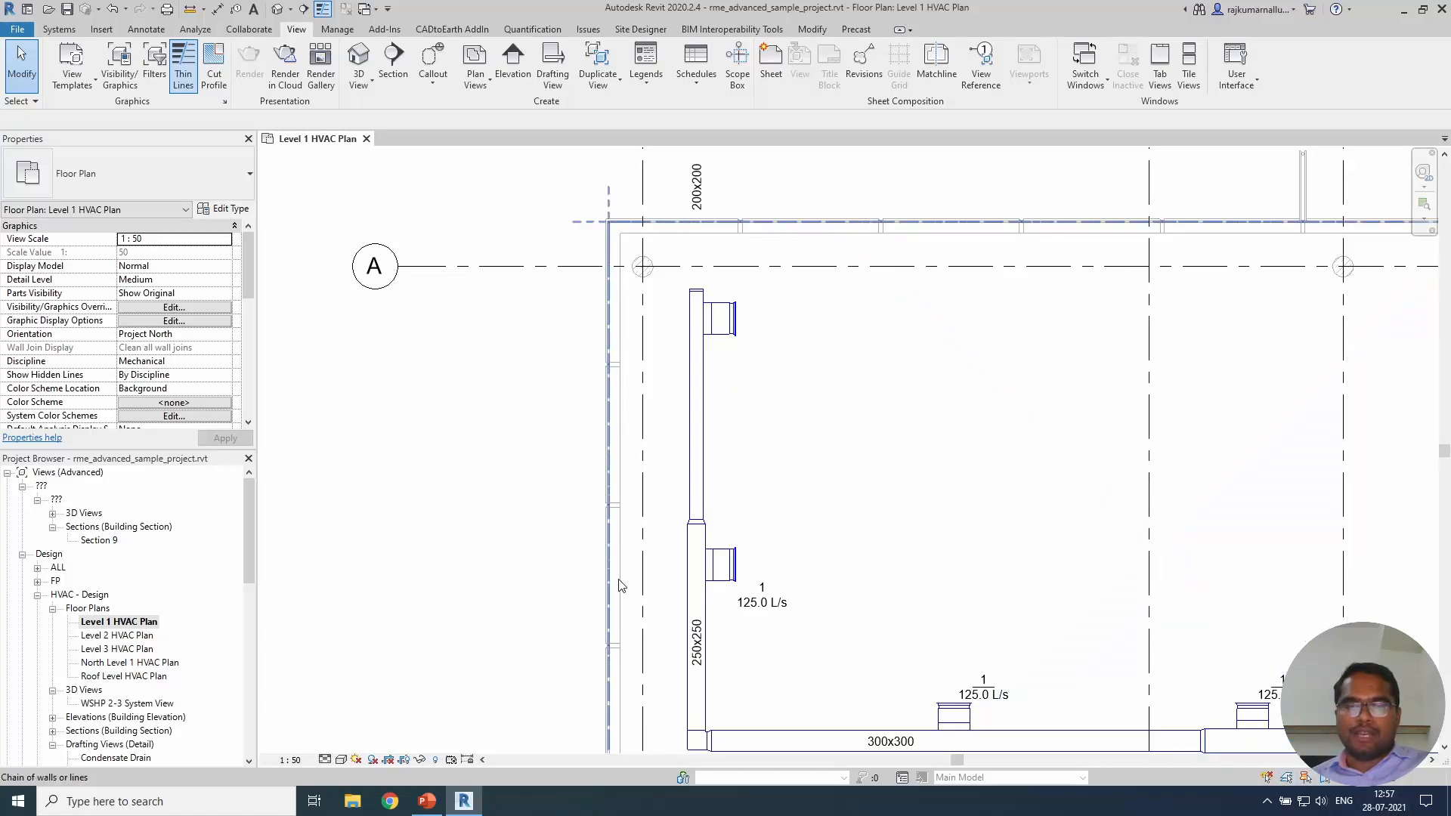
click(619, 579)
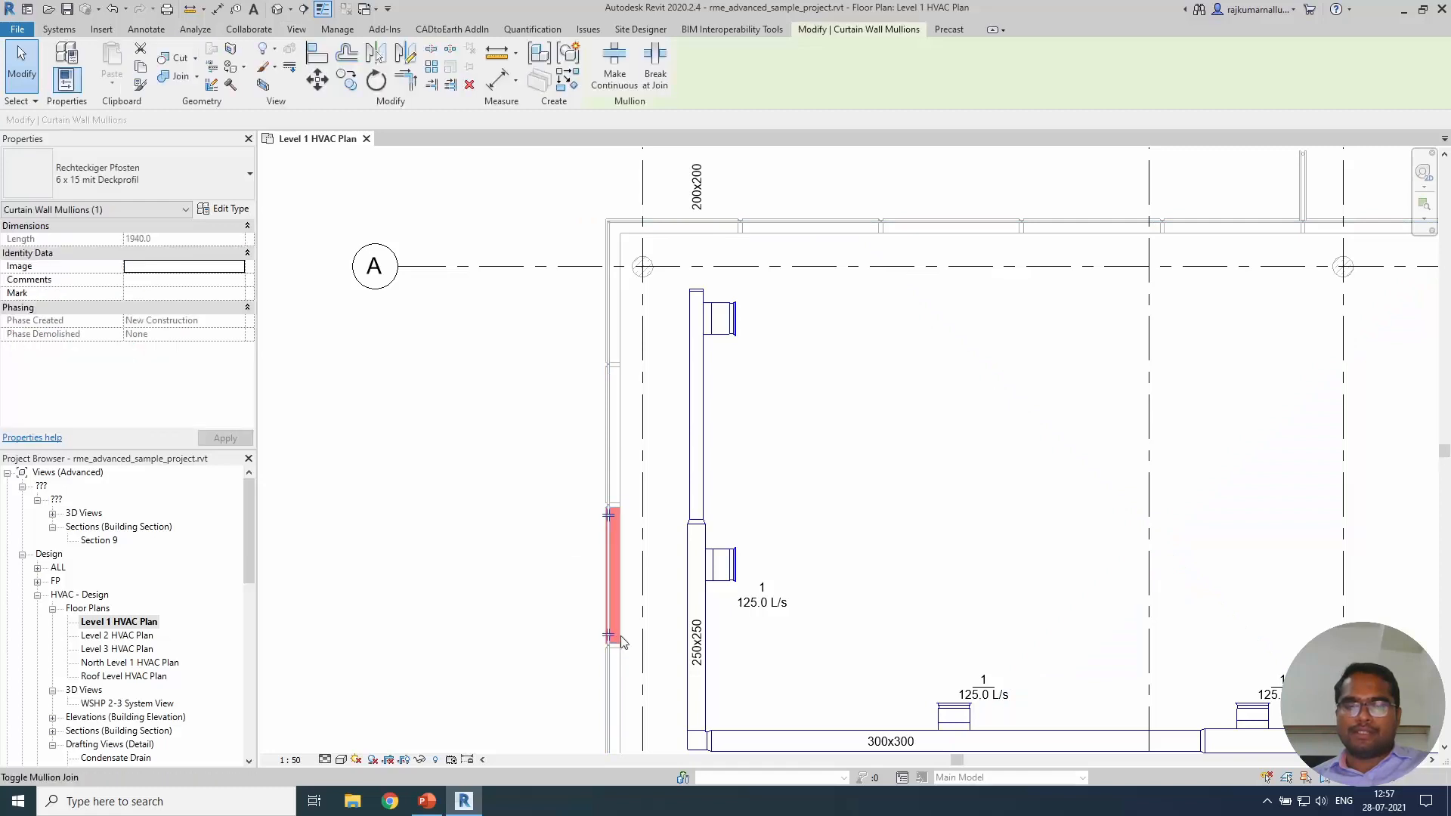
click(461, 582)
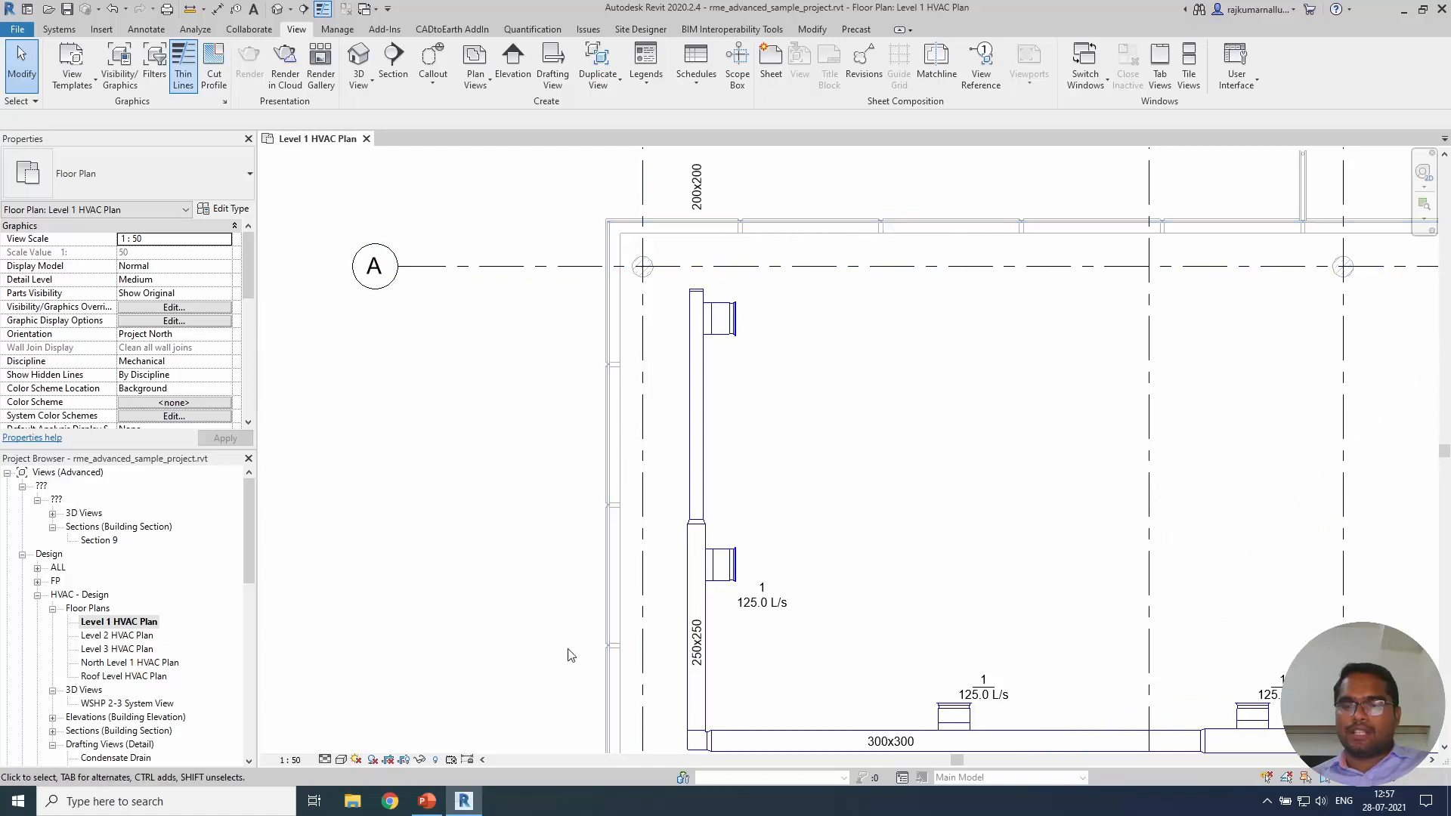
Select room MZR 20 in the plan, and clear the selection.
scroll(609, 555, down, 1)
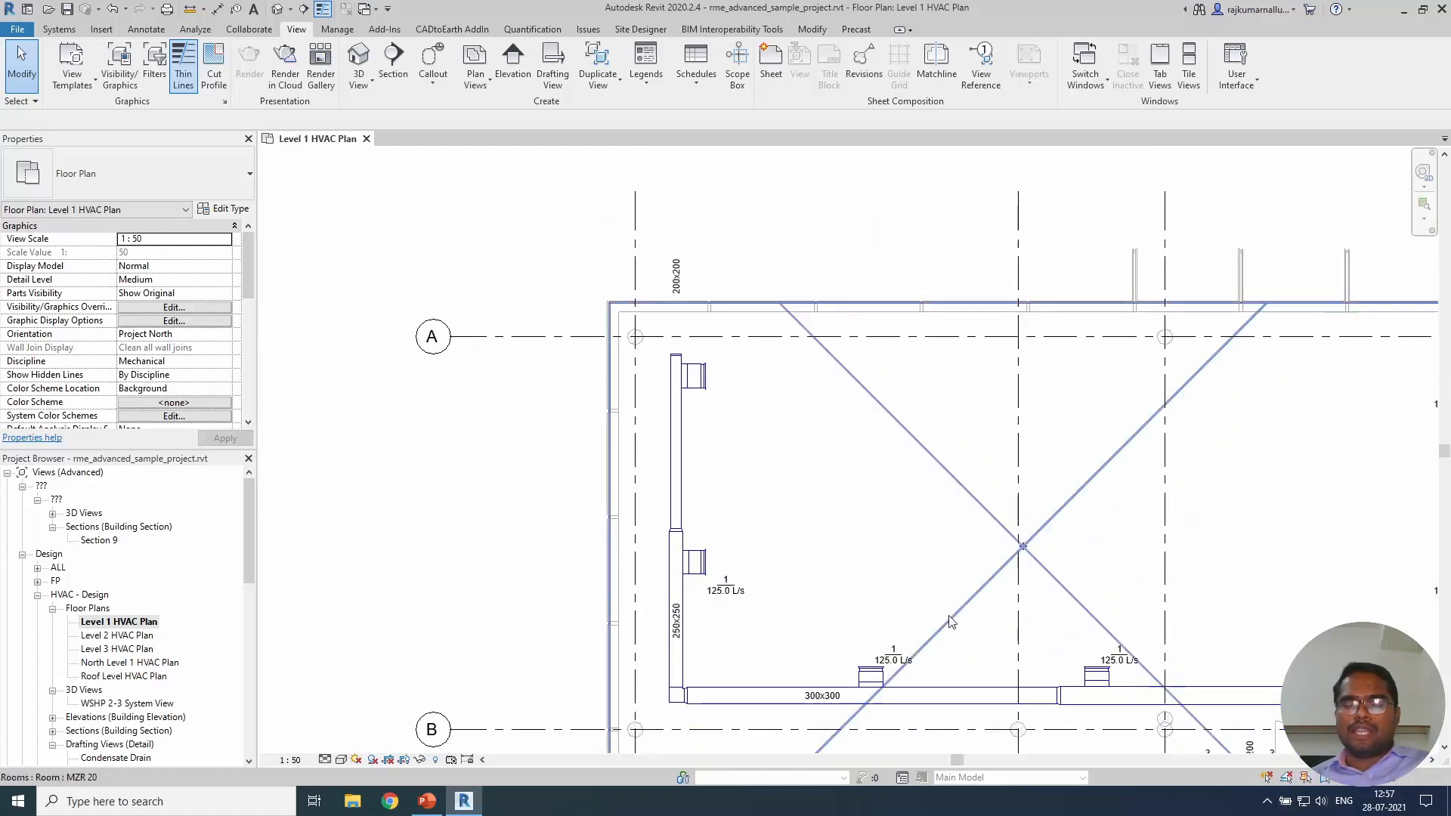
click(969, 615)
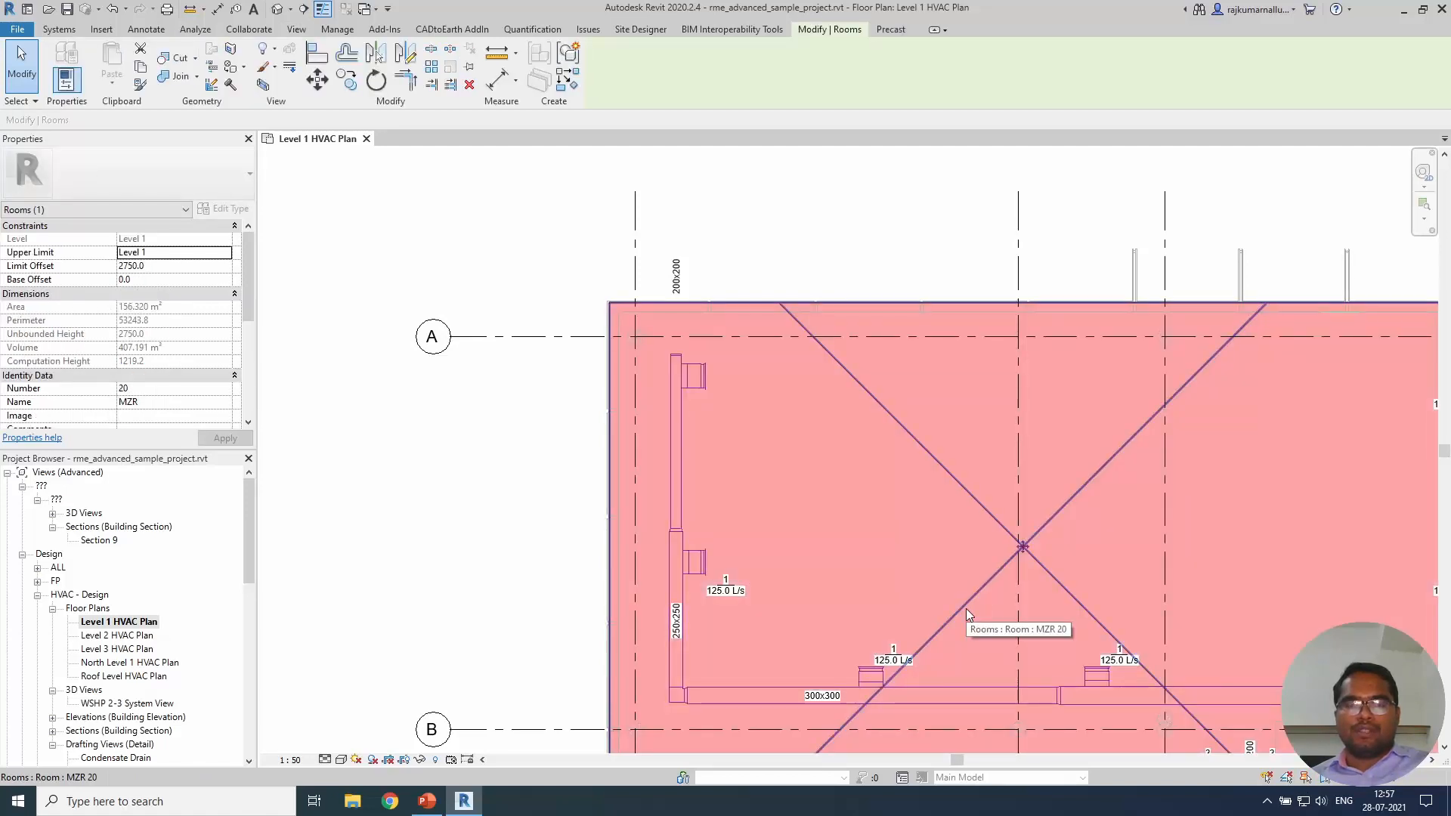
click(890, 576)
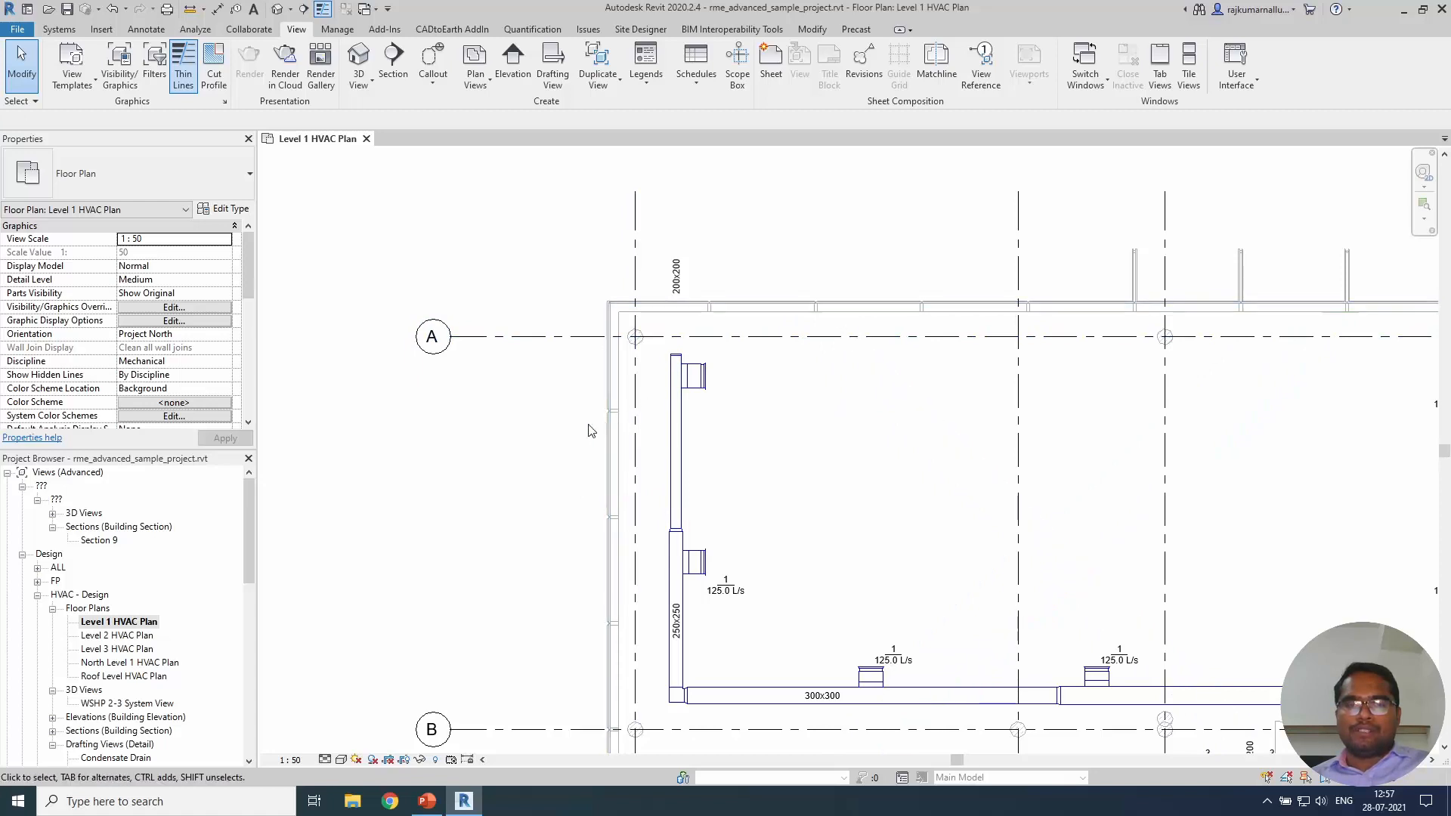
Window-select the entire Level 1 HVAC plan.
scroll(707, 342, down, 10)
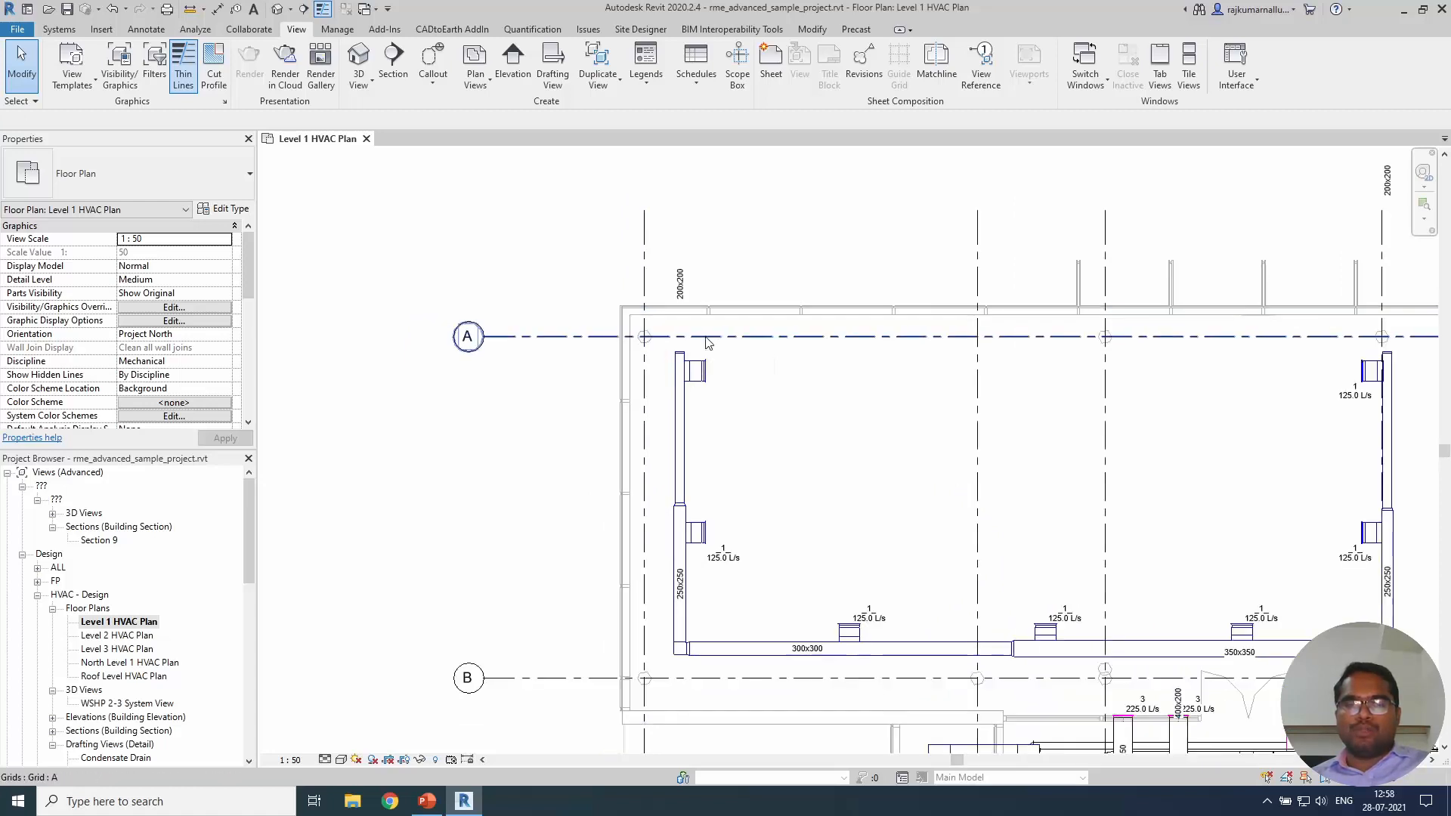
drag(1083, 678, 1272, 756)
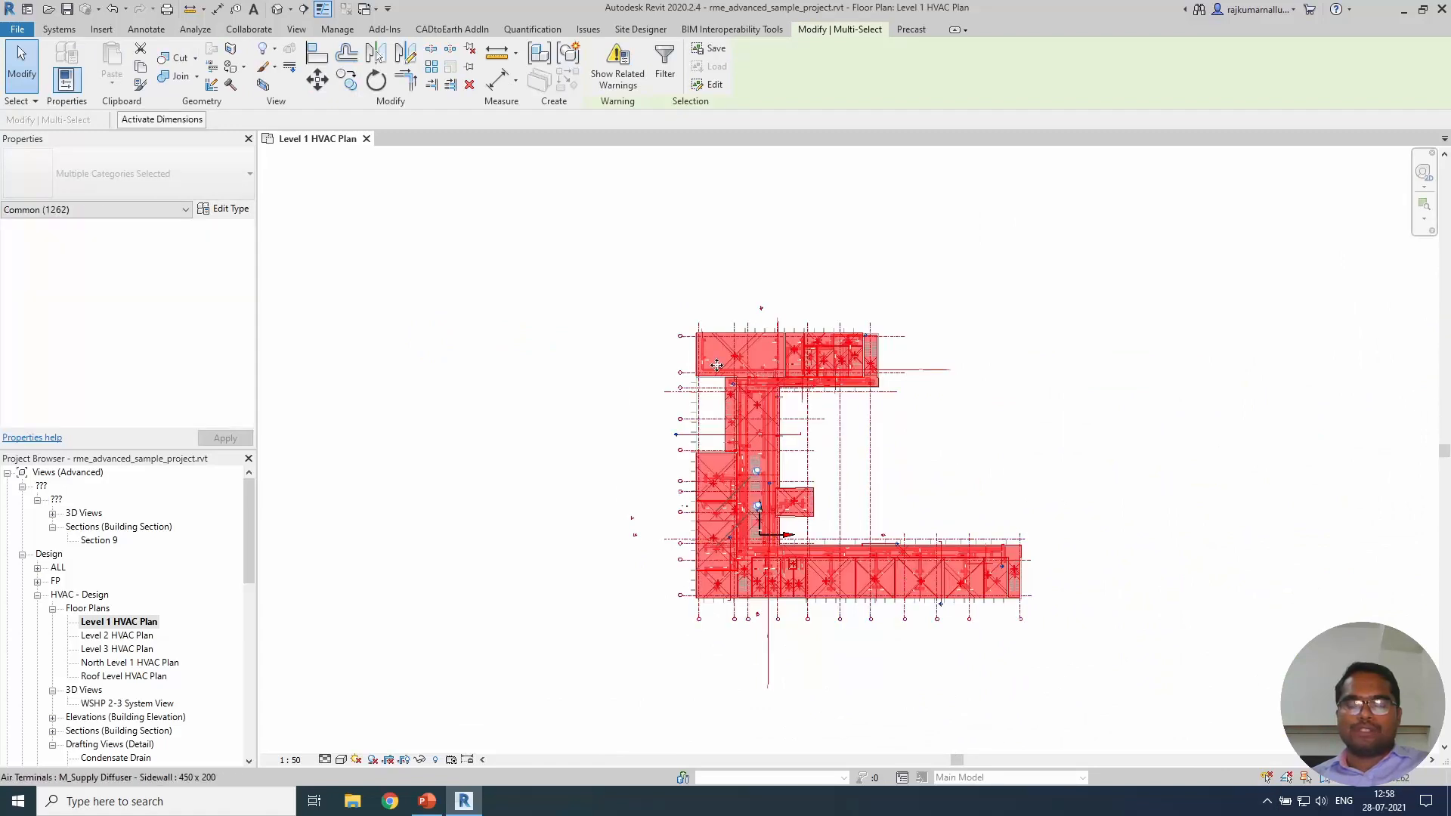
scroll(714, 362, up, 5)
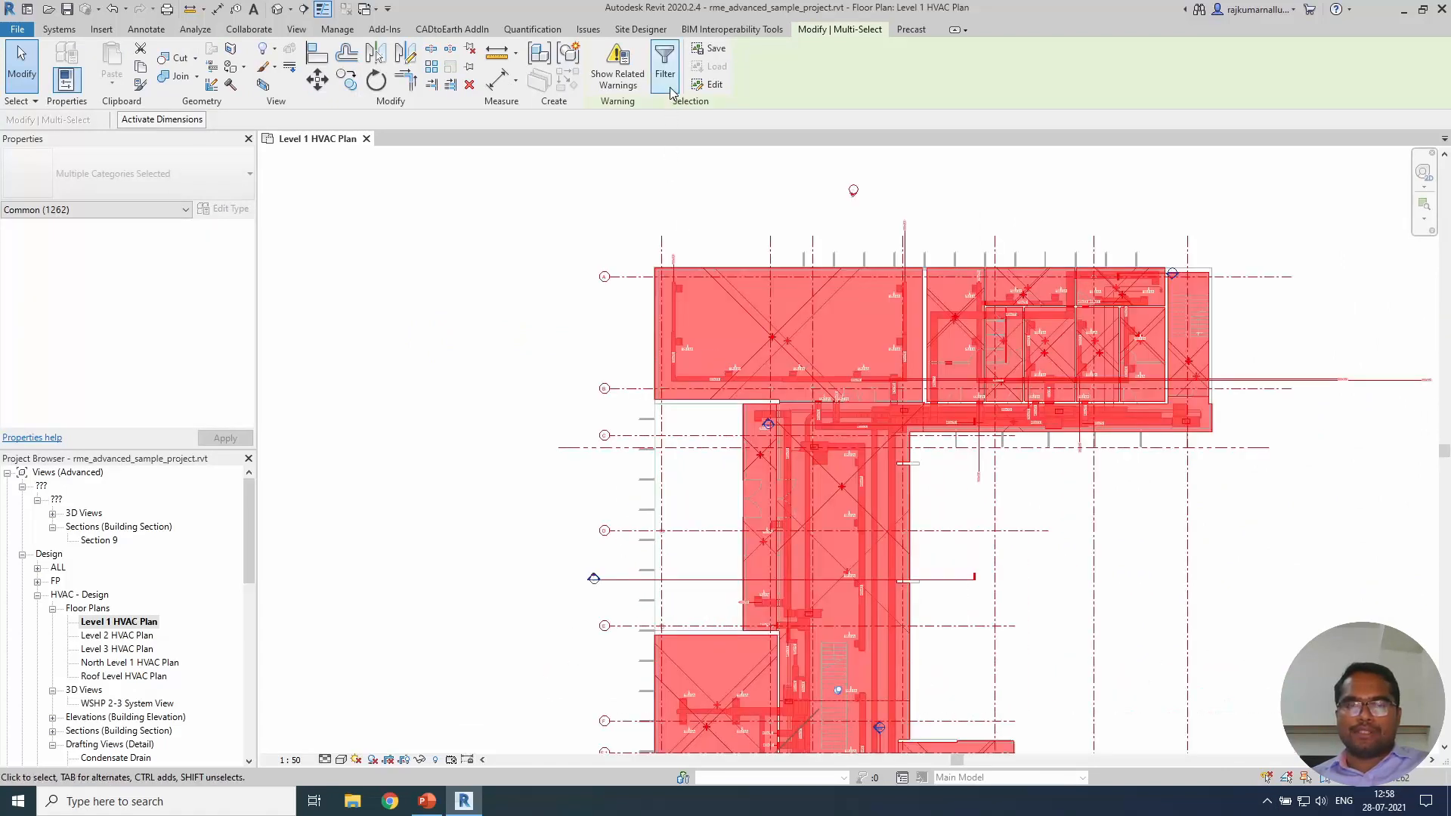
Filter the selection down to the Grids, Rooms and Spaces categories.
click(668, 84)
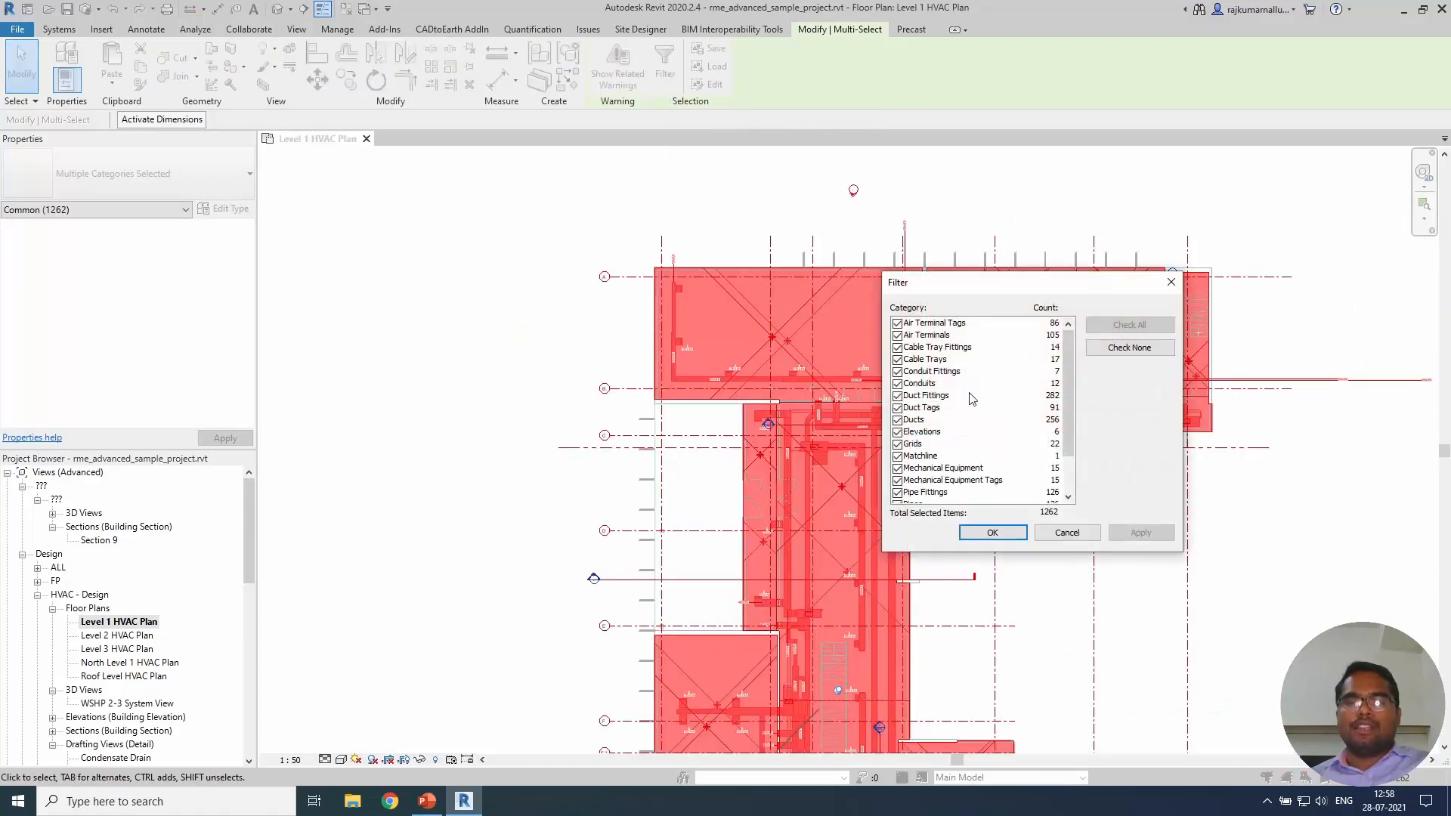
click(1123, 348)
click(916, 433)
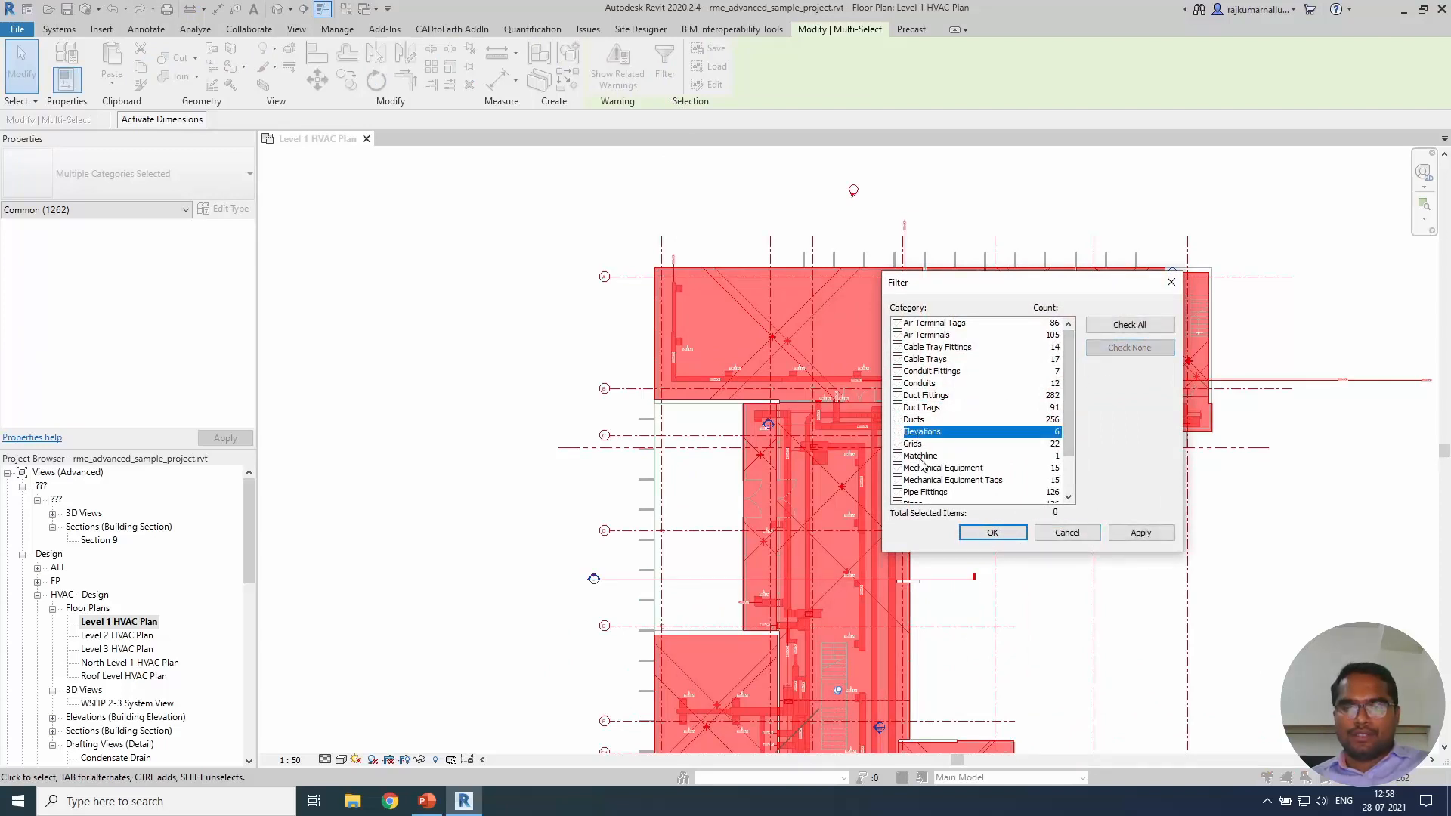
key(Down)
key(Down)
key(Down)
key(Down)
key(Down)
key(Down)
key(Down)
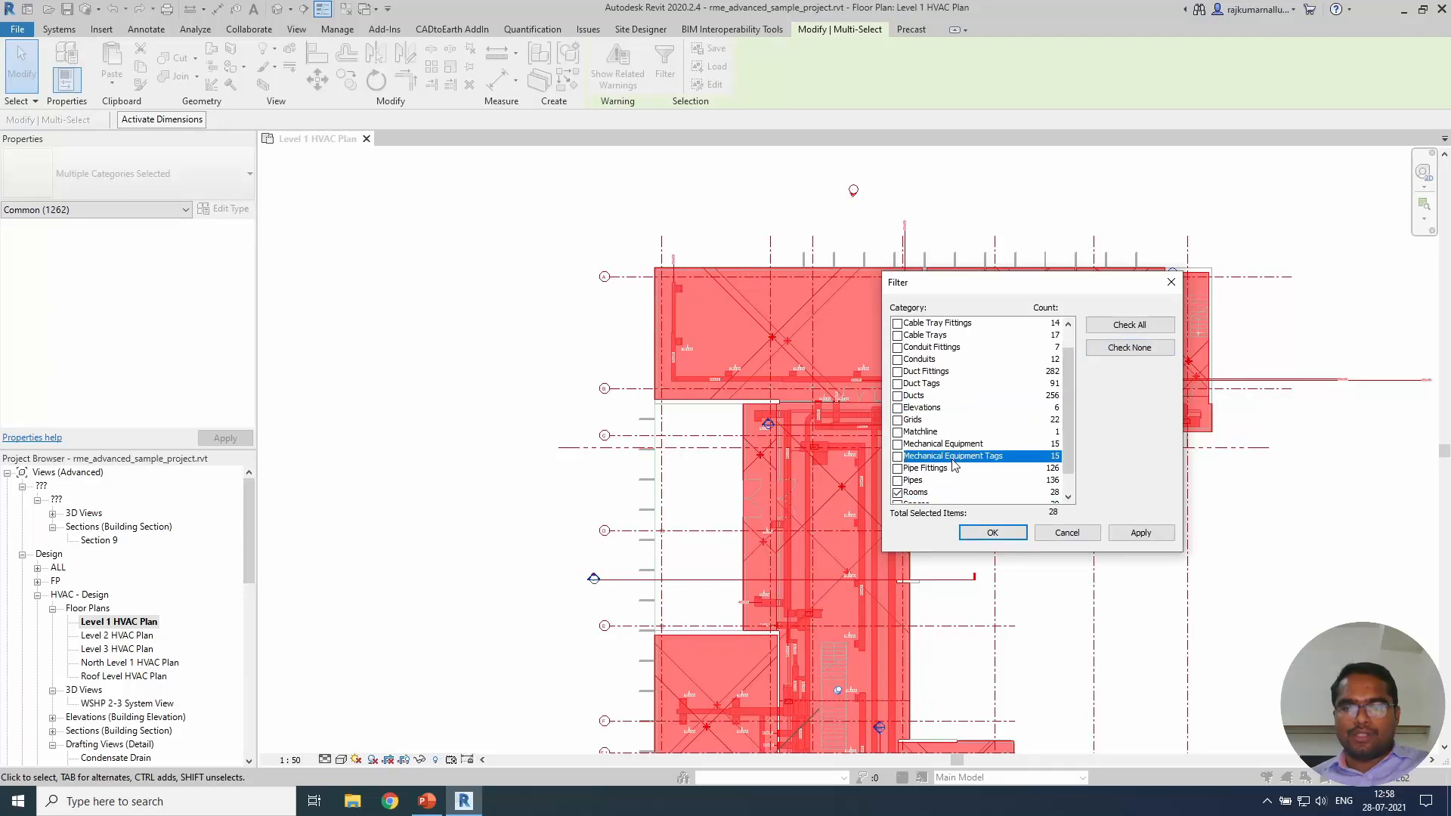
key(Down)
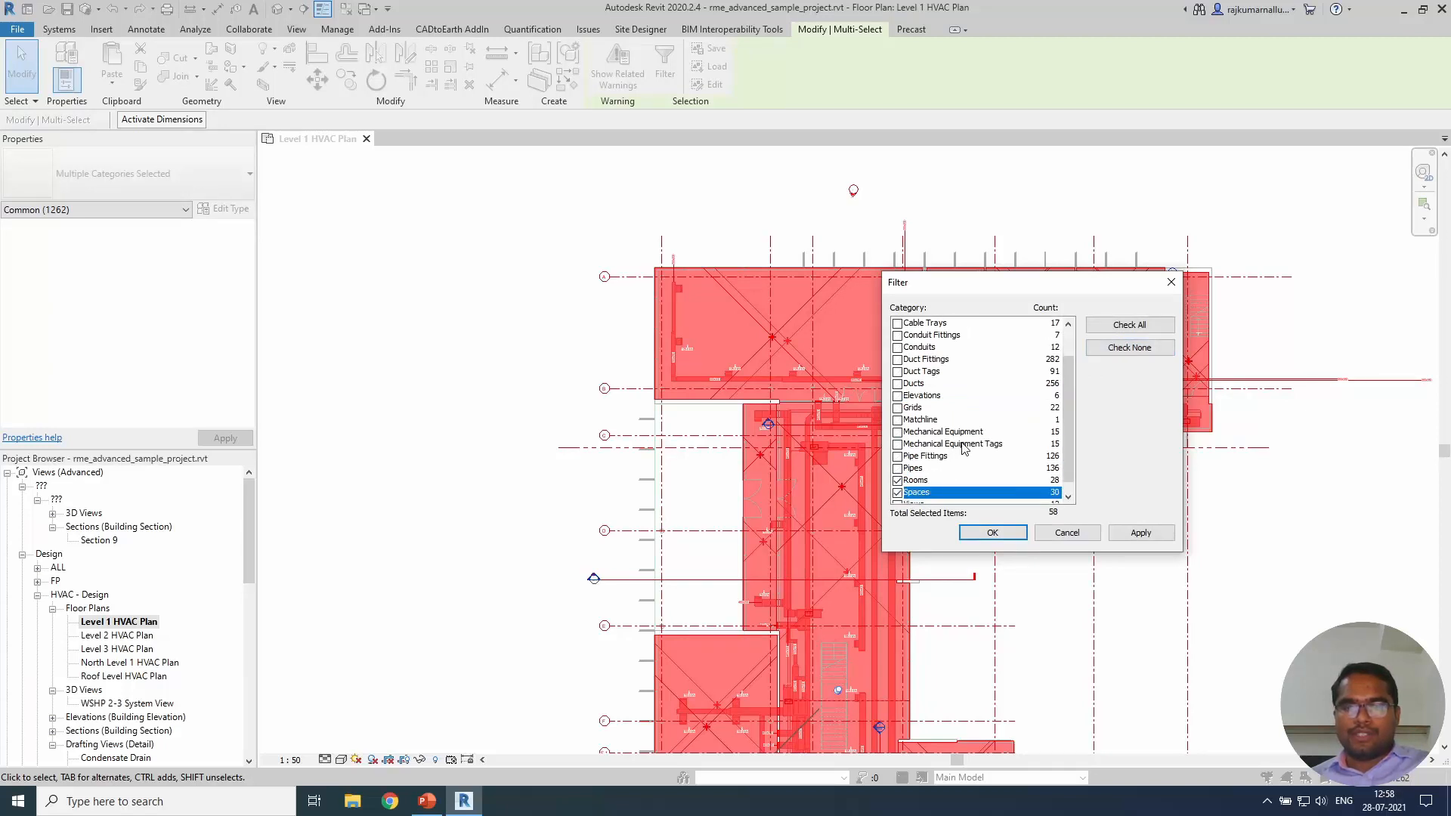
key(Up)
key(Up)
key(Up)
key(Up)
key(Up)
key(Up)
key(Up)
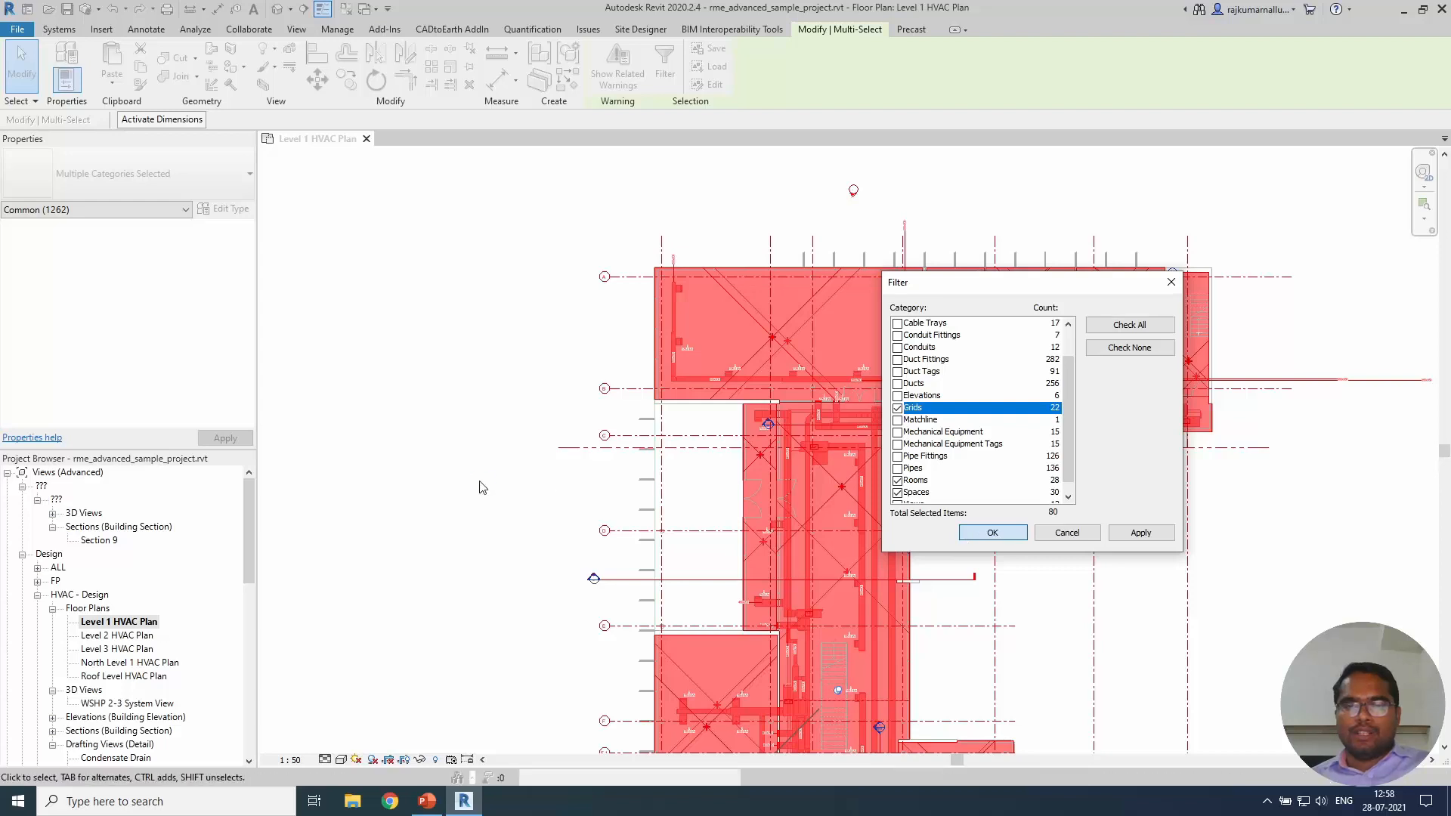
key(Return)
Clear the filtered selection, pick grid line A, and clear that selection too.
scroll(567, 372, up, 2)
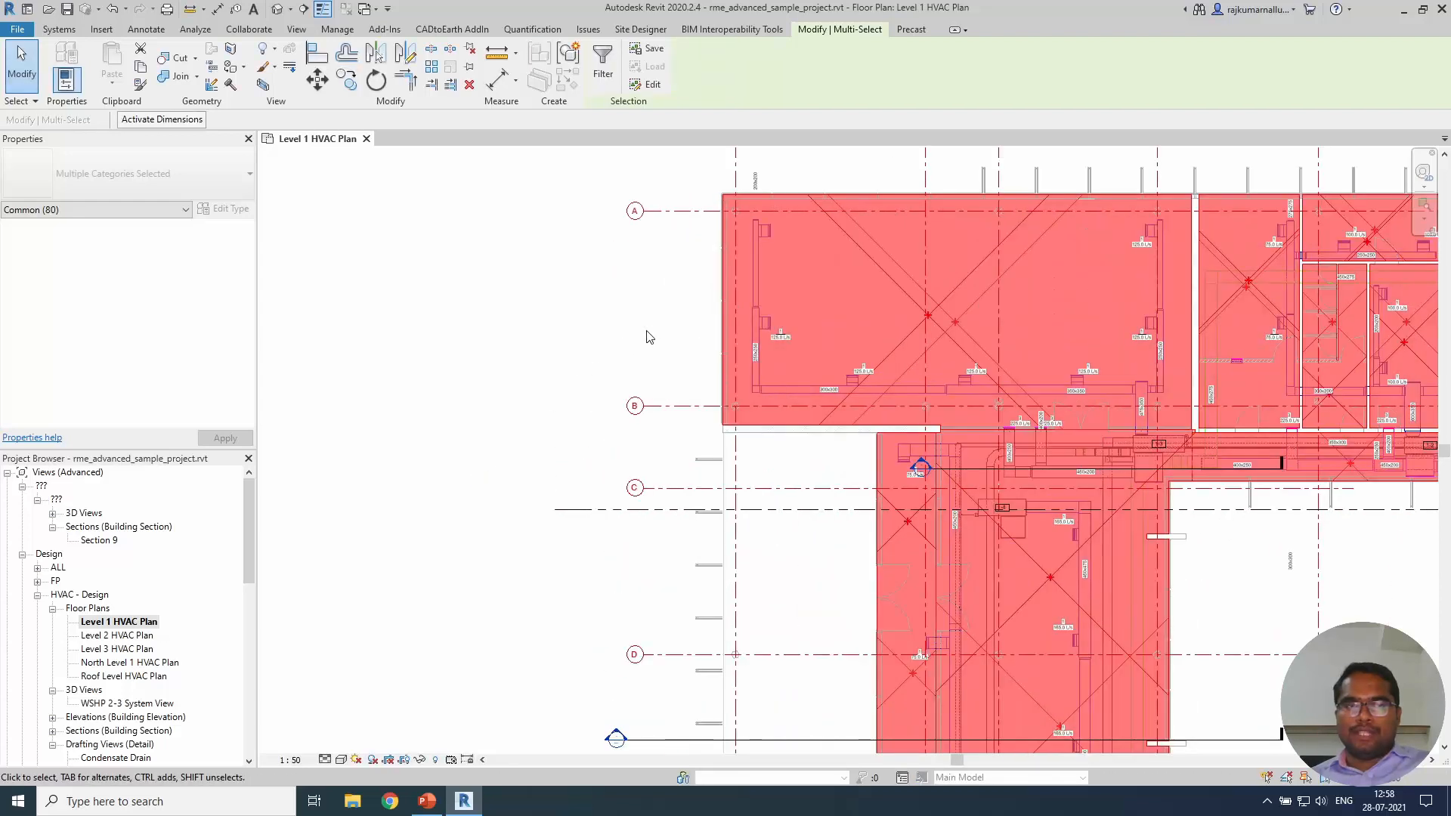
middle_drag(689, 311, 446, 442)
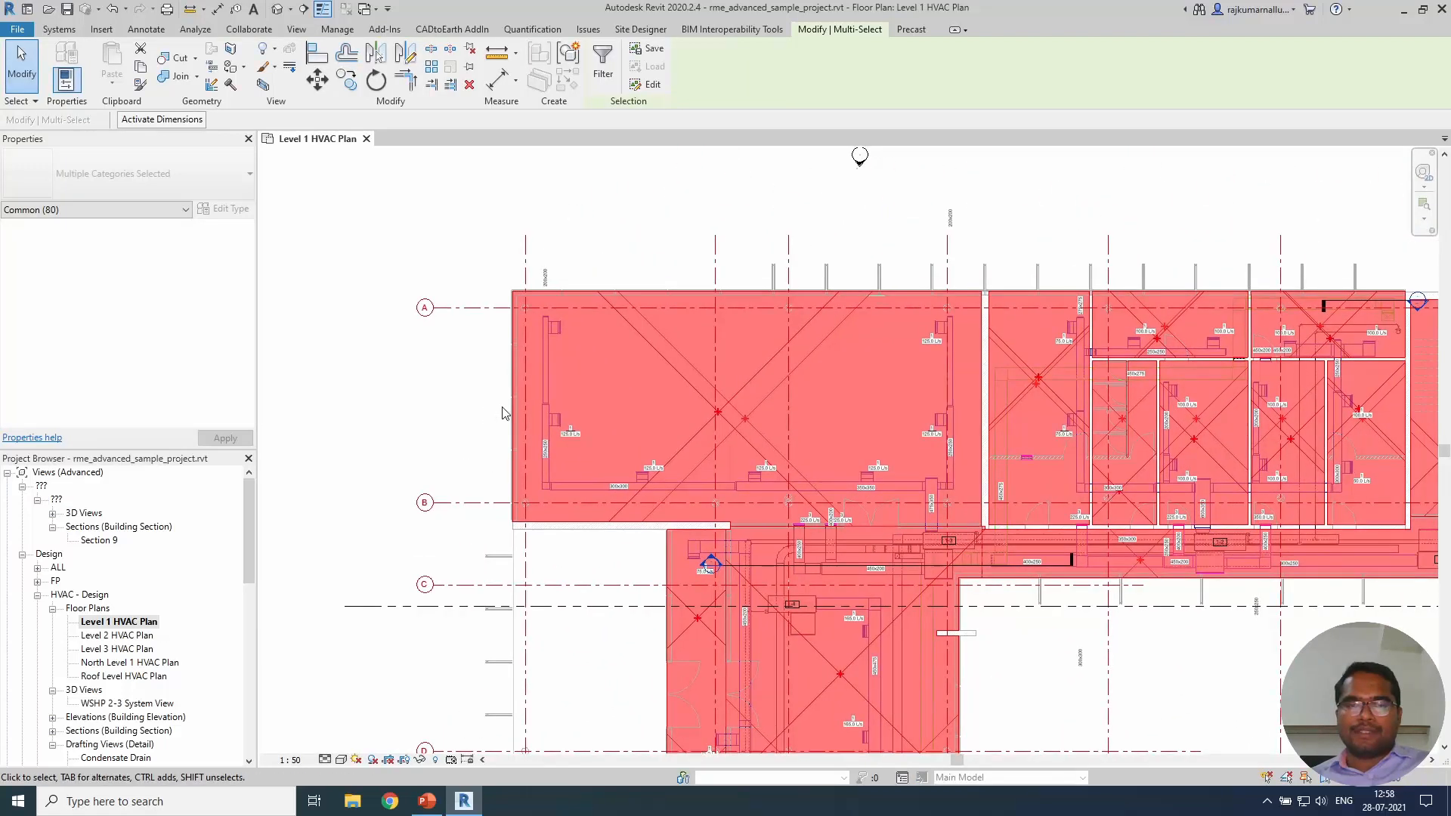
scroll(454, 431, up, 1)
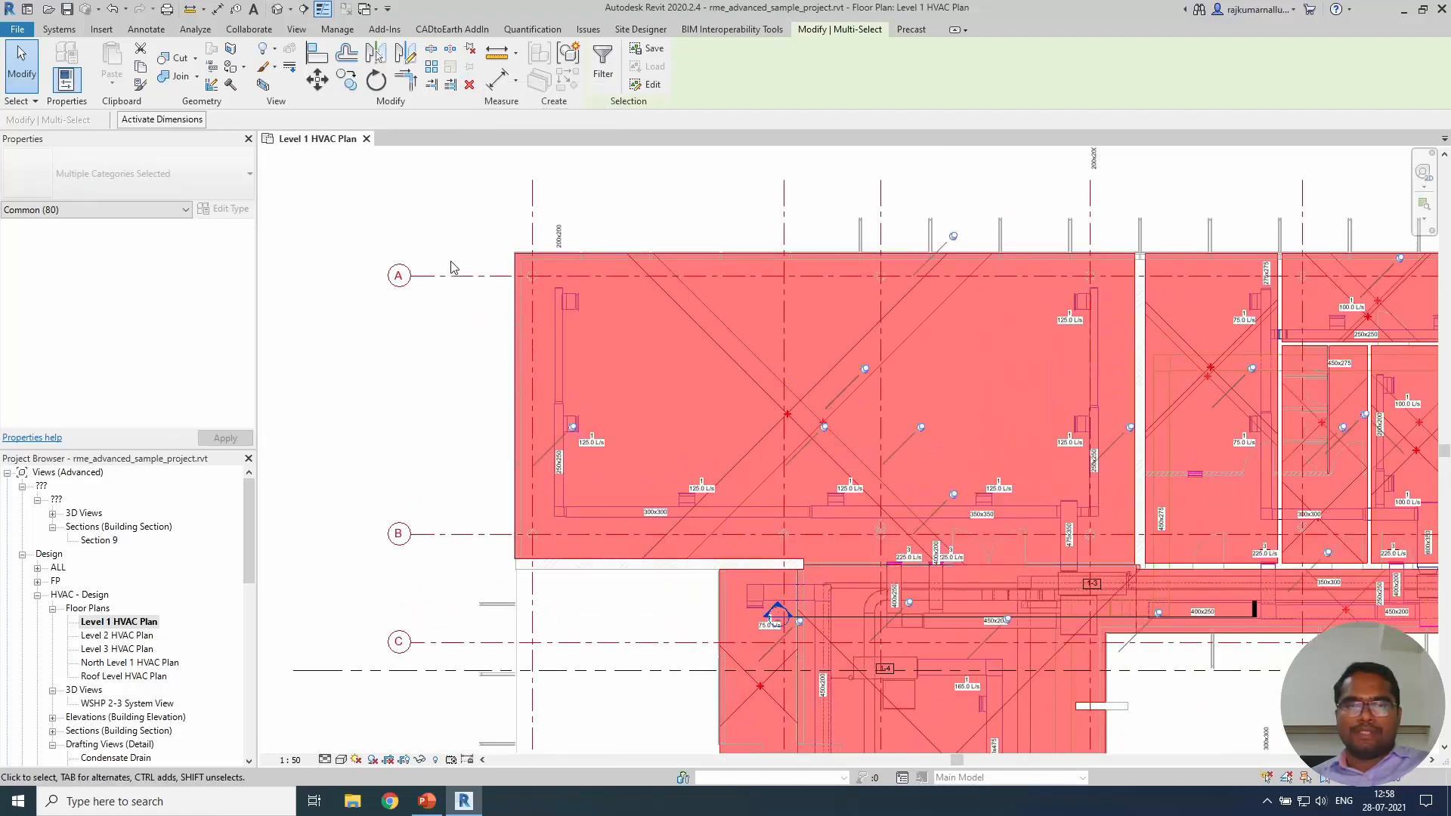
click(496, 395)
click(465, 276)
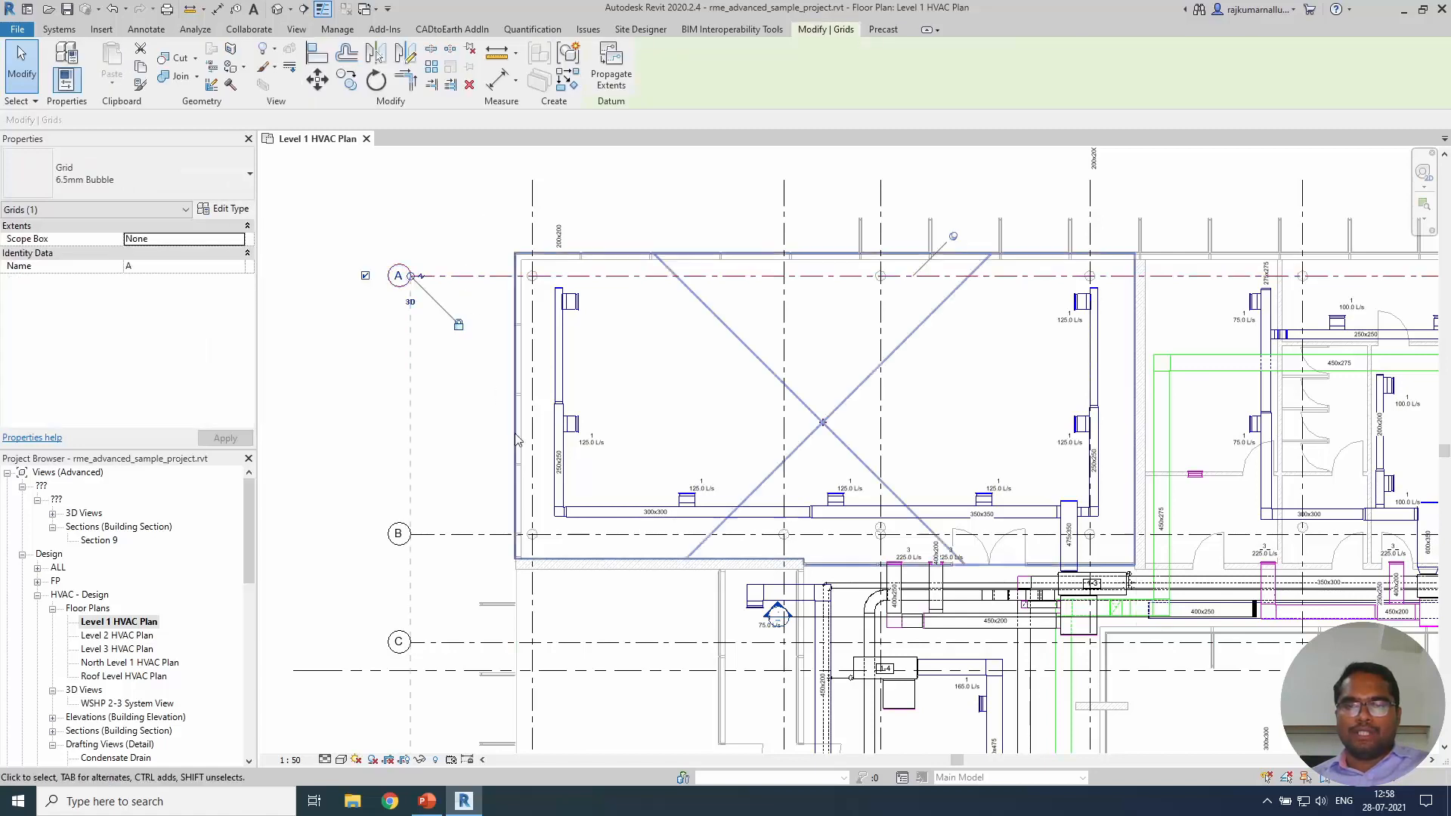
key(Escape)
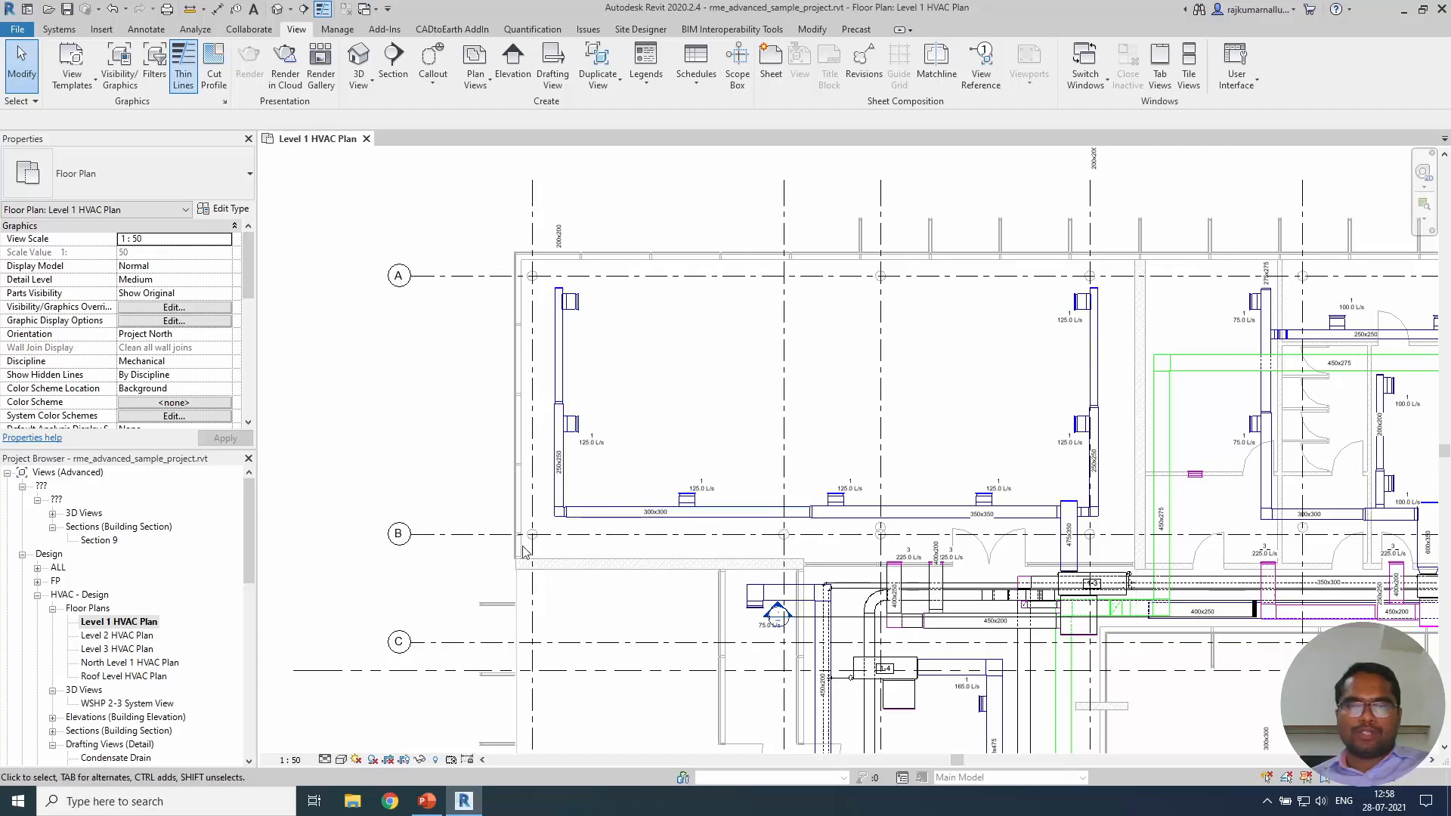
Window-select the ductwork and air terminals in and below the large room between grids A and B, and clear the selection.
drag(444, 170, 510, 430)
drag(454, 204, 1303, 710)
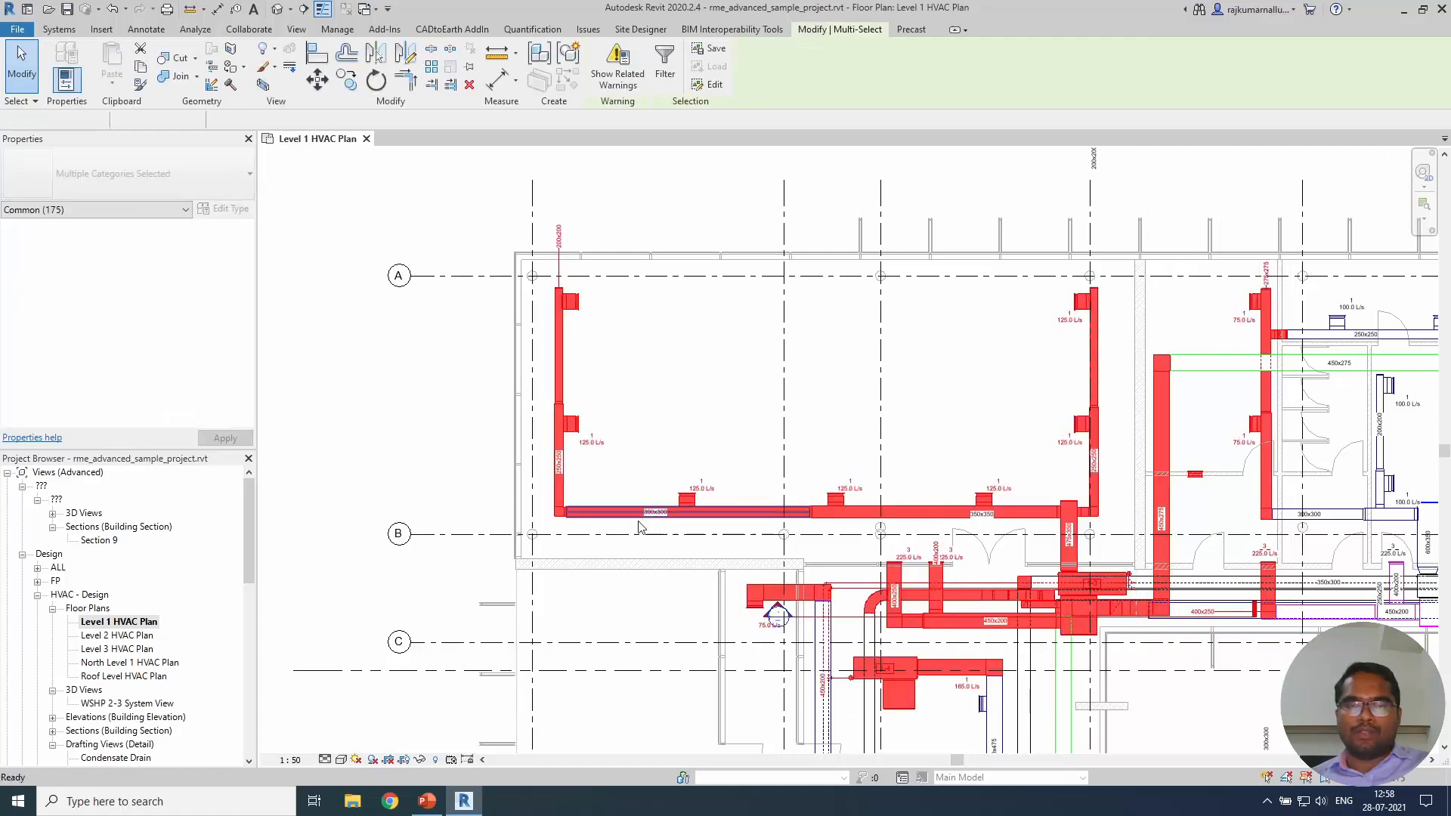
key(Escape)
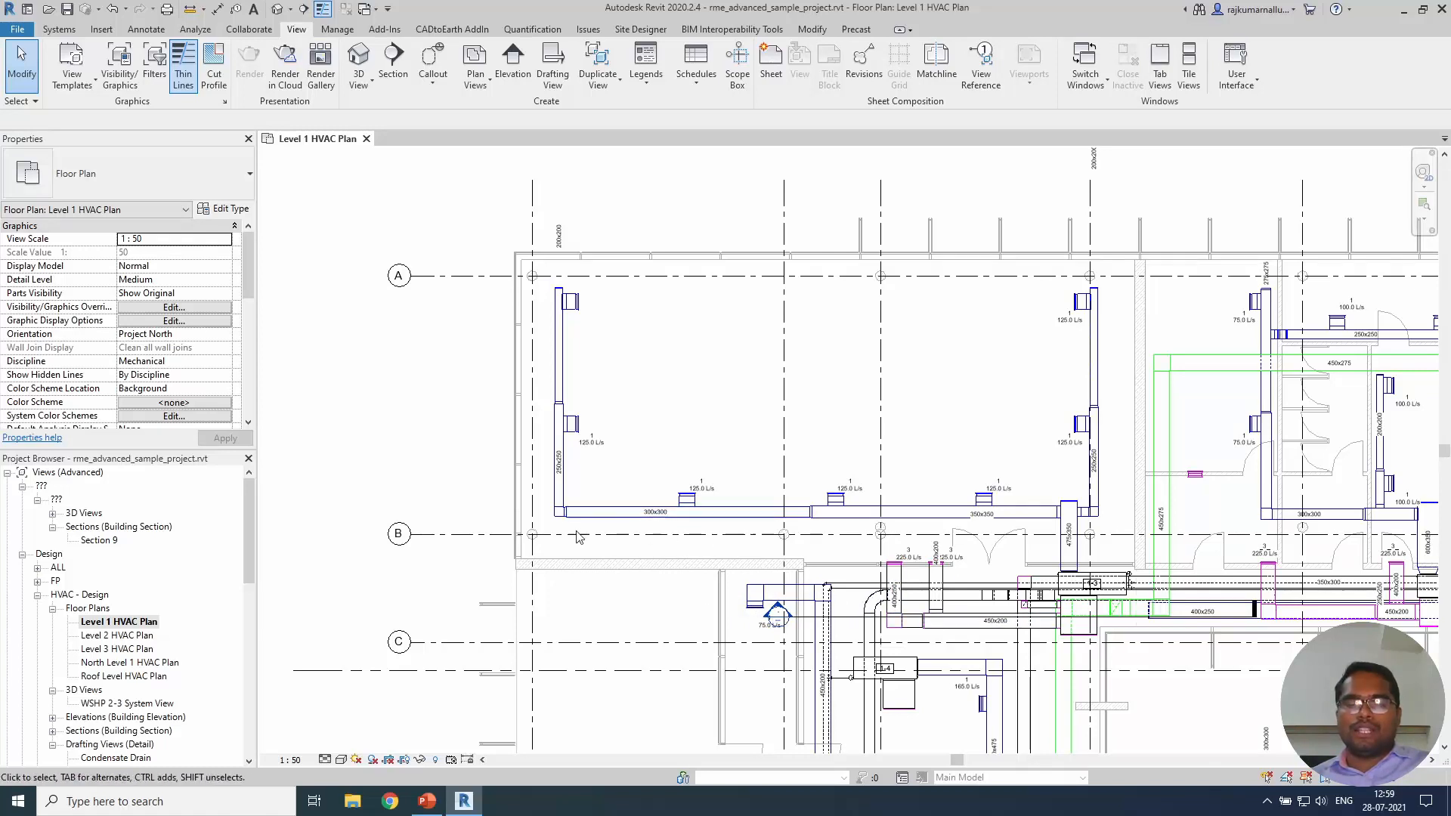
Examine the select-by-face and drag-on-selection options and the 250x250 duct beside the lower air terminal.
scroll(589, 577, up, 3)
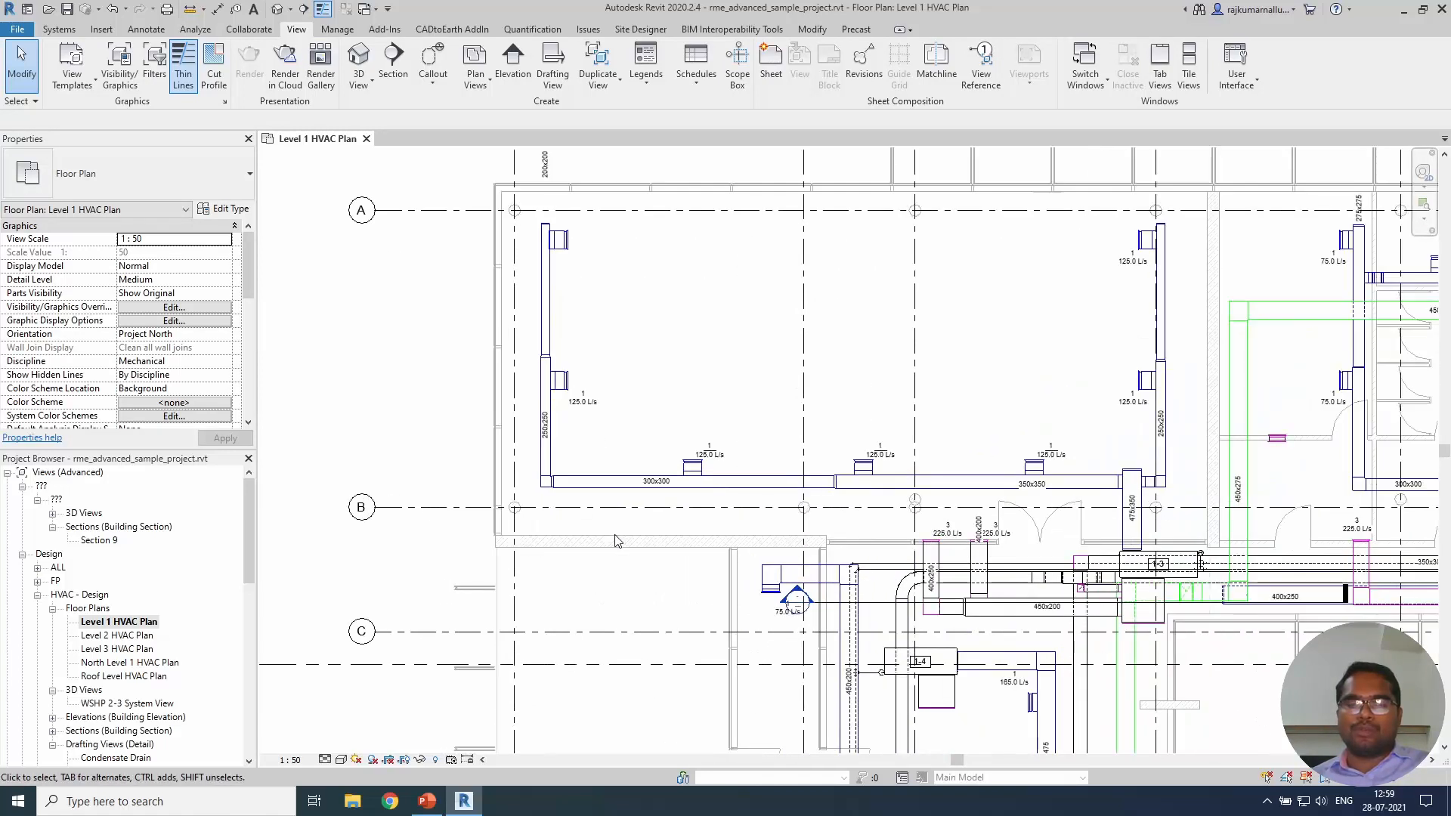
middle_drag(631, 593, 640, 560)
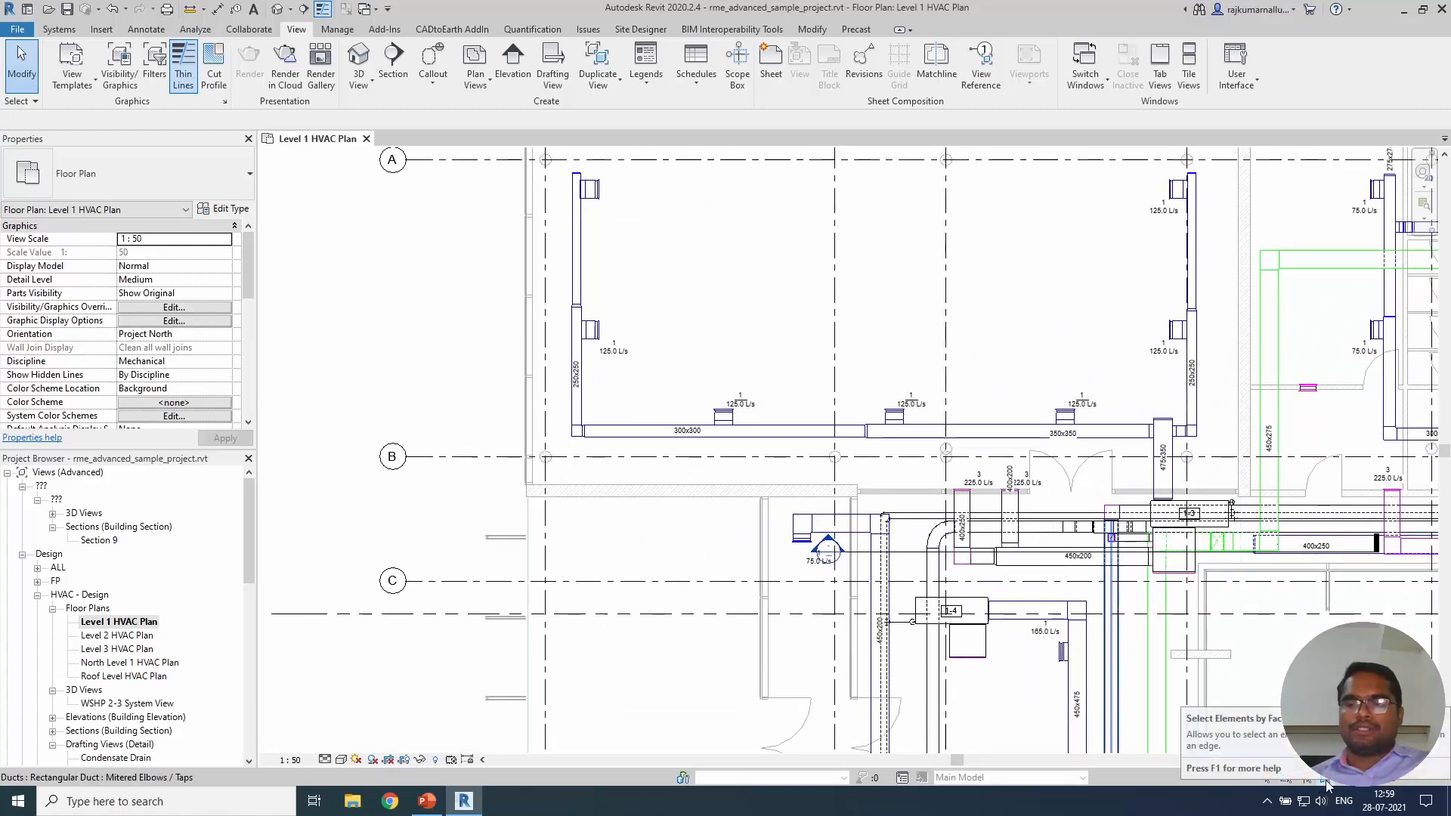
middle_drag(650, 307, 666, 398)
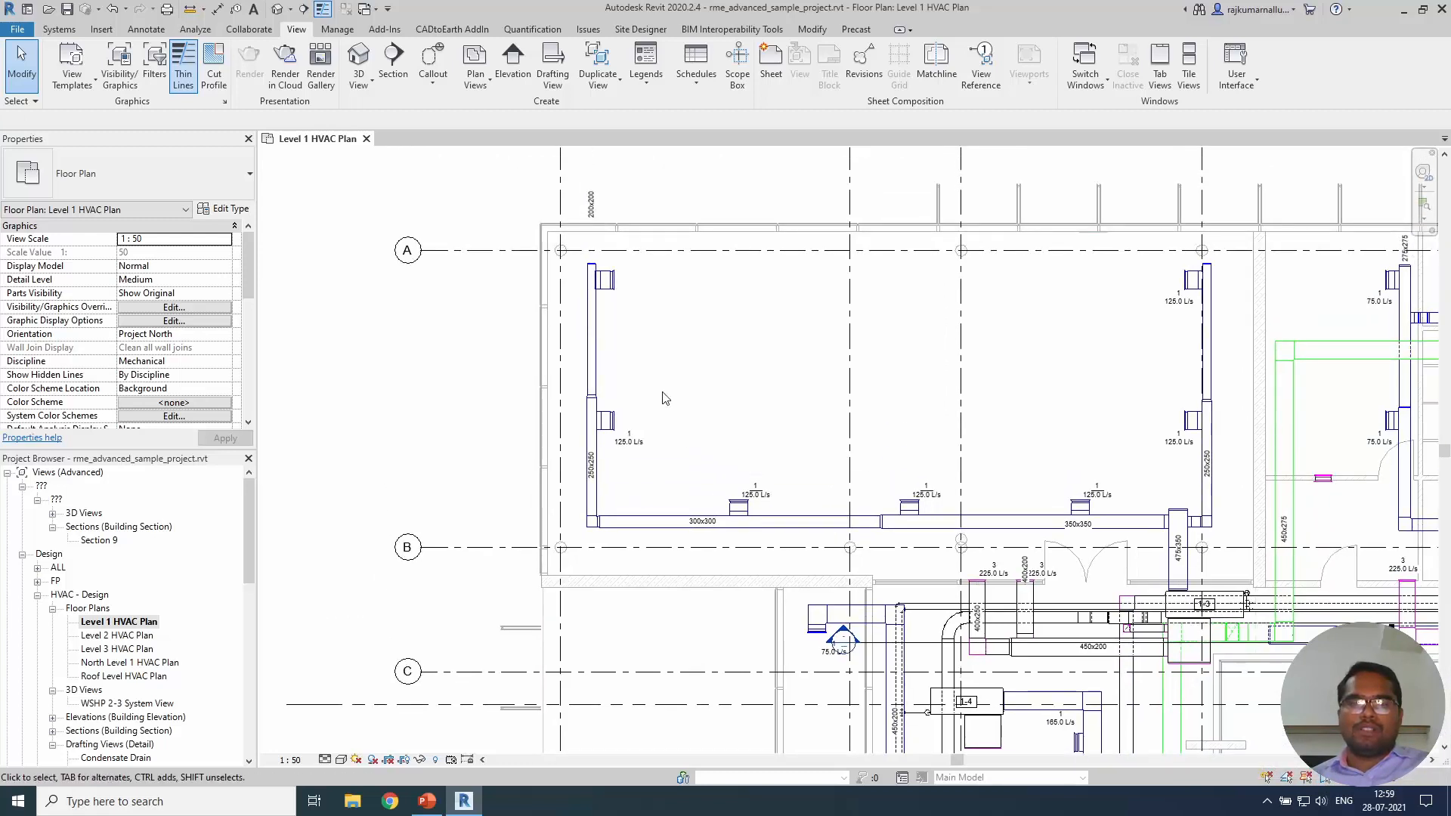
scroll(654, 536, up, 1)
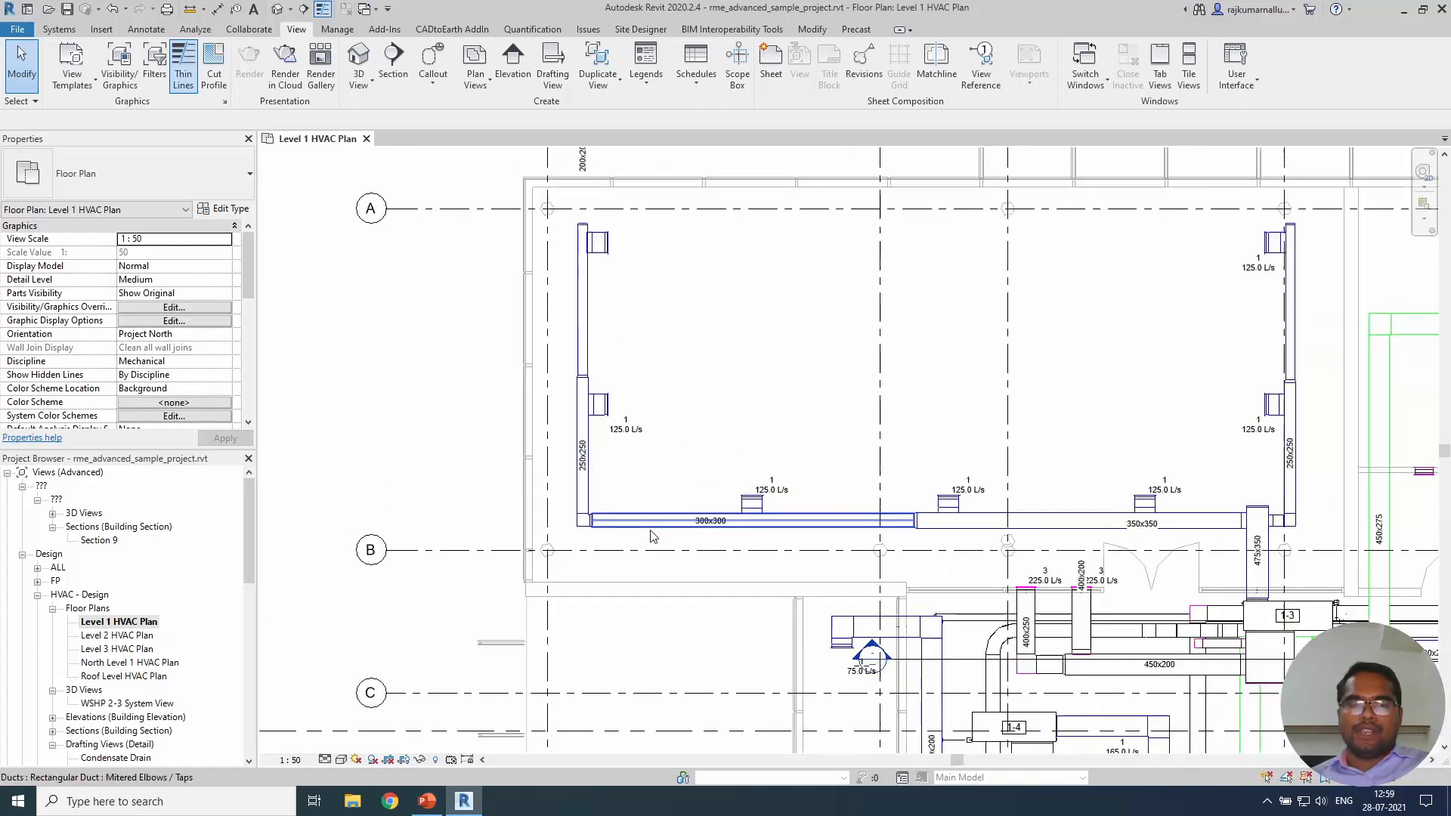
scroll(653, 536, up, 3)
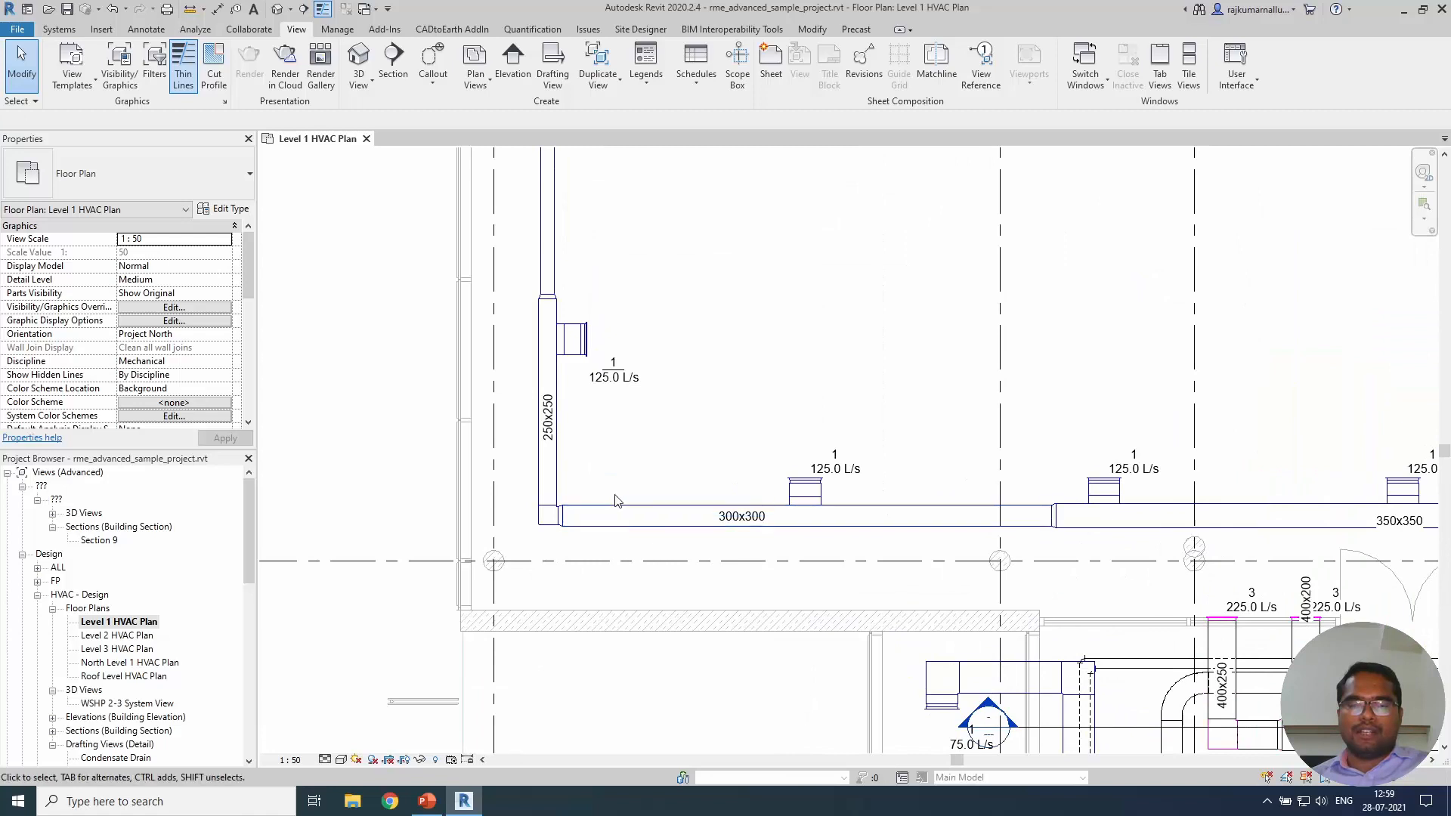
scroll(571, 347, up, 3)
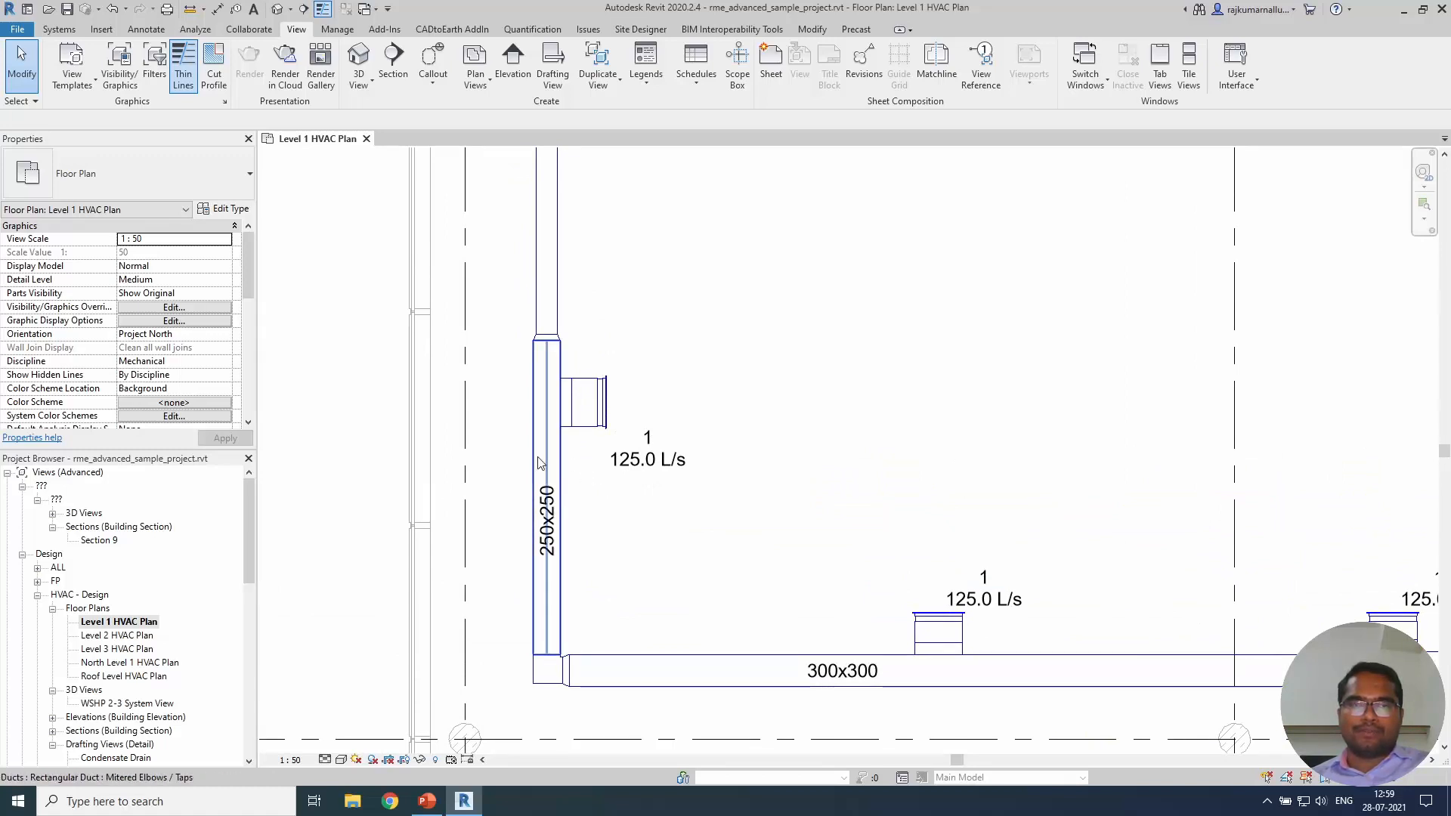
scroll(540, 462, up, 2)
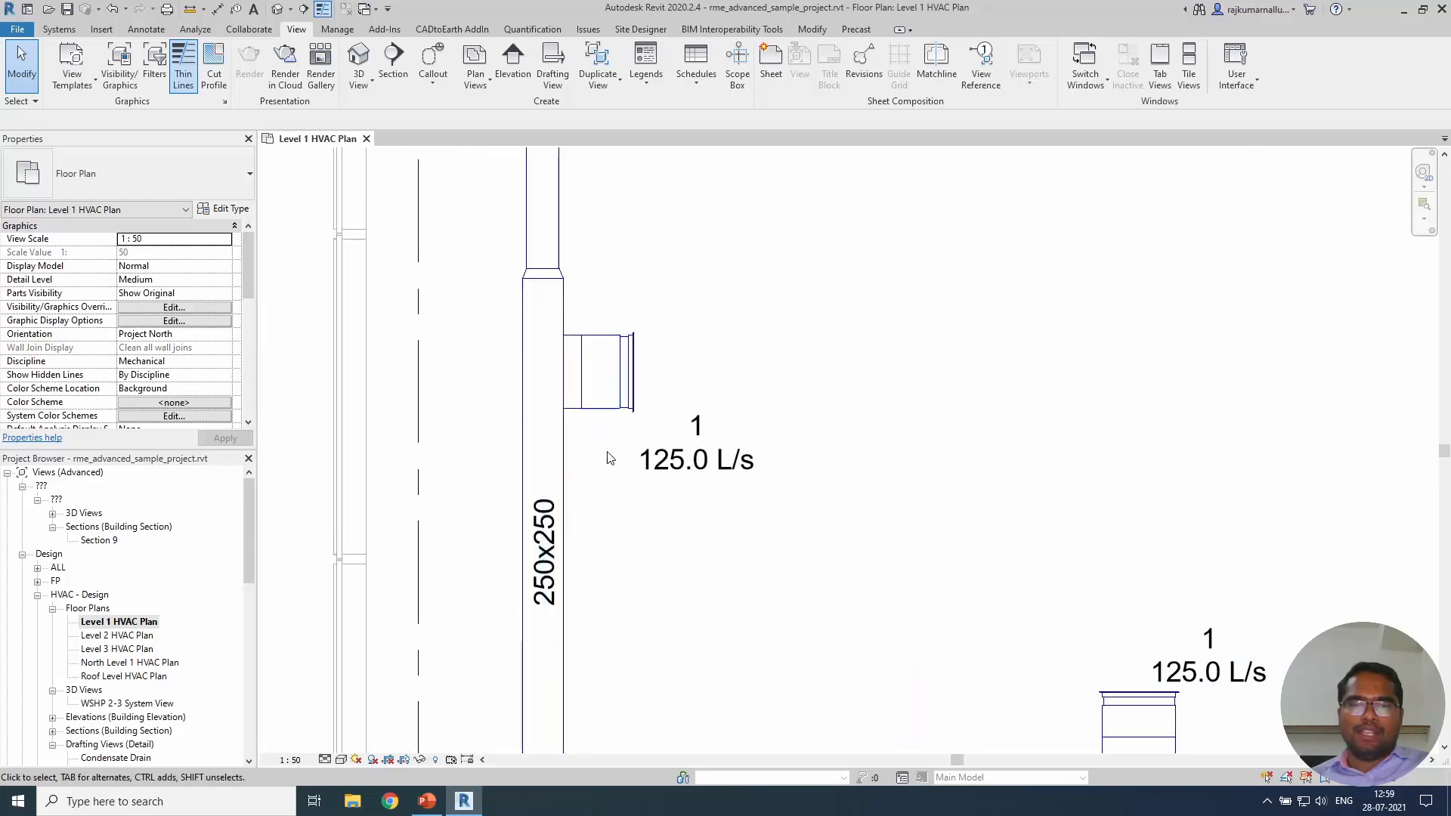
scroll(601, 399, up, 2)
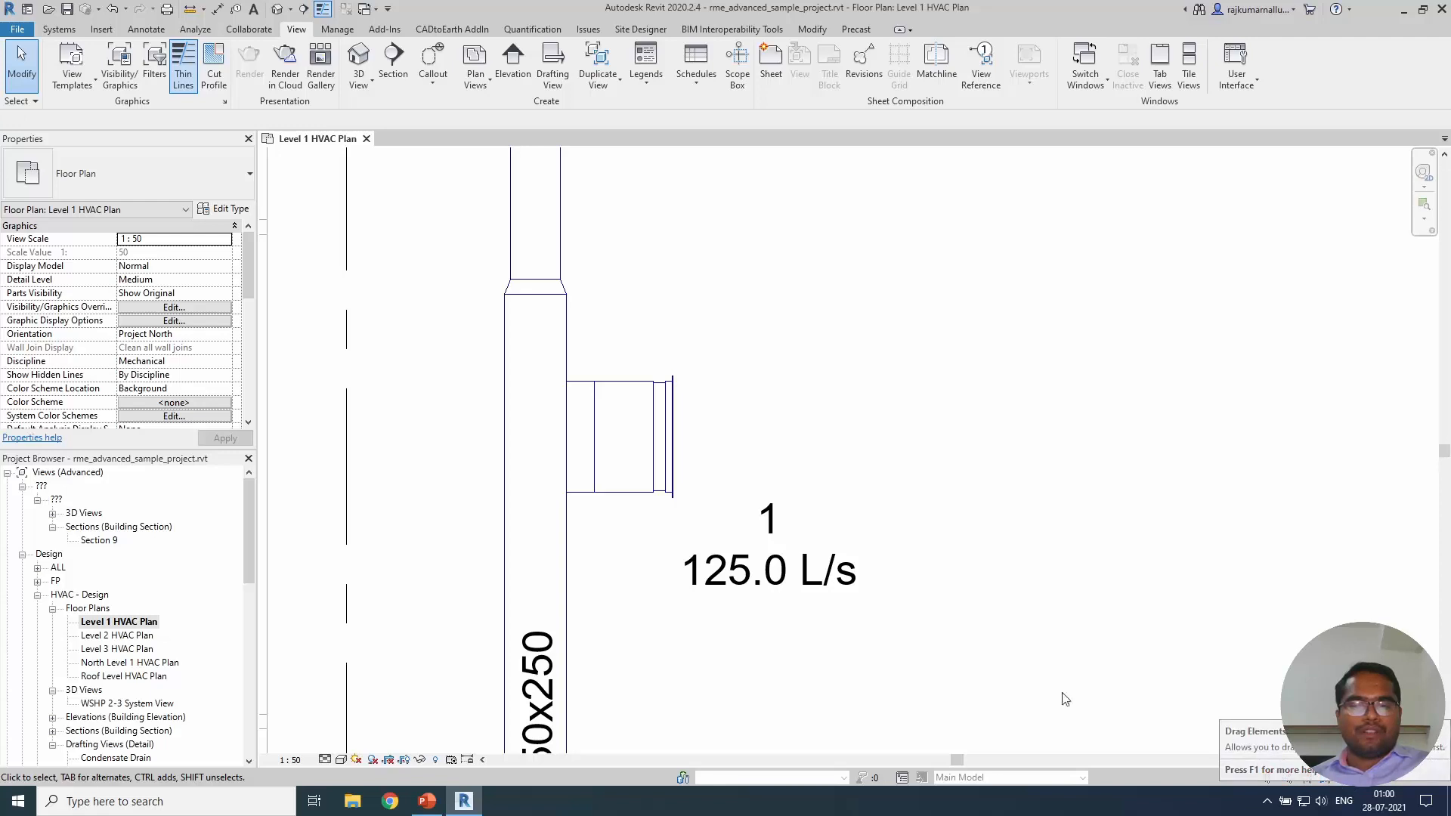
scroll(513, 379, down, 1)
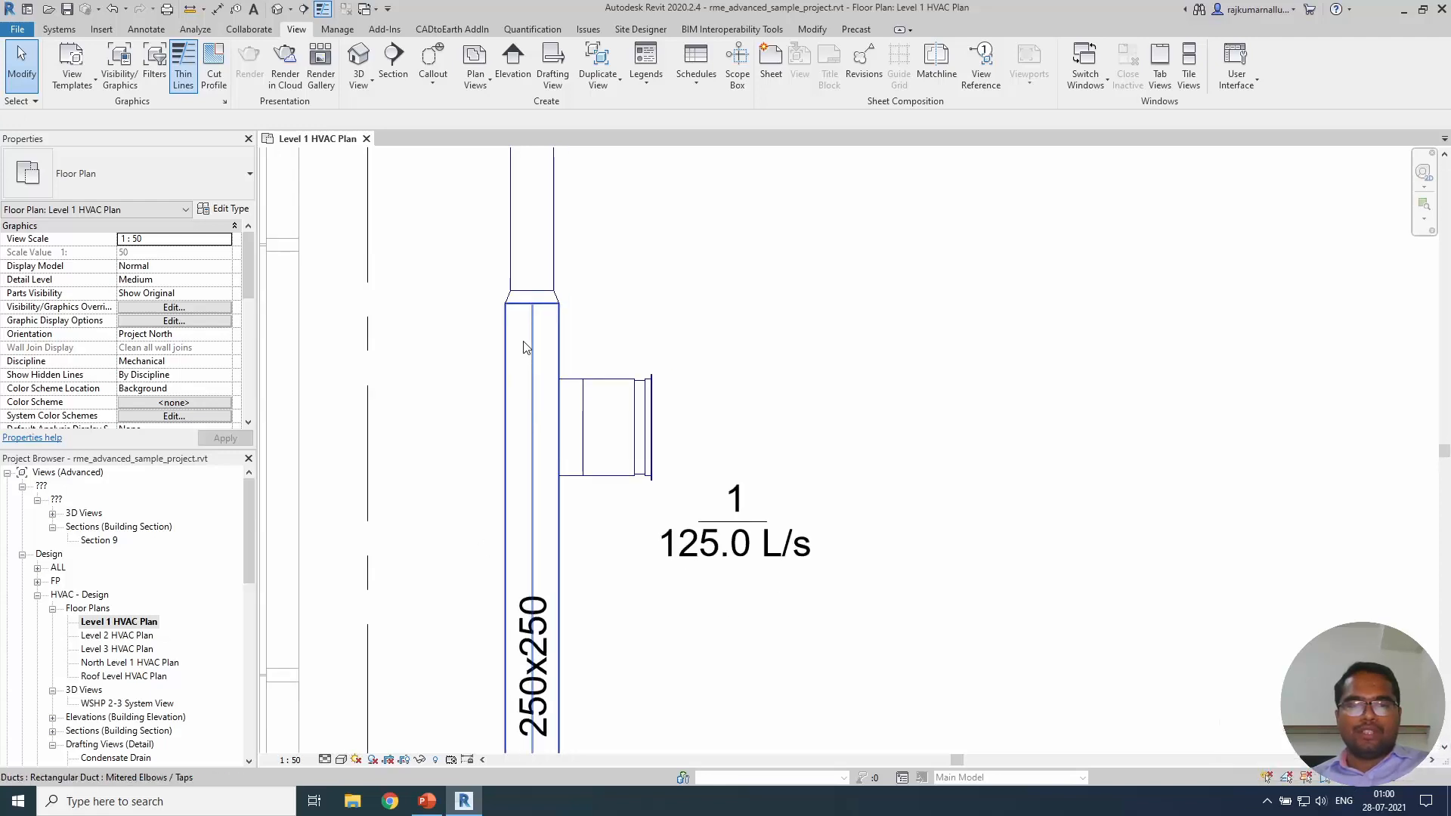
Window-select the short branch connecting the air terminal to the 250x250 duct, and clear the selection.
drag(615, 428, 513, 388)
key(Escape)
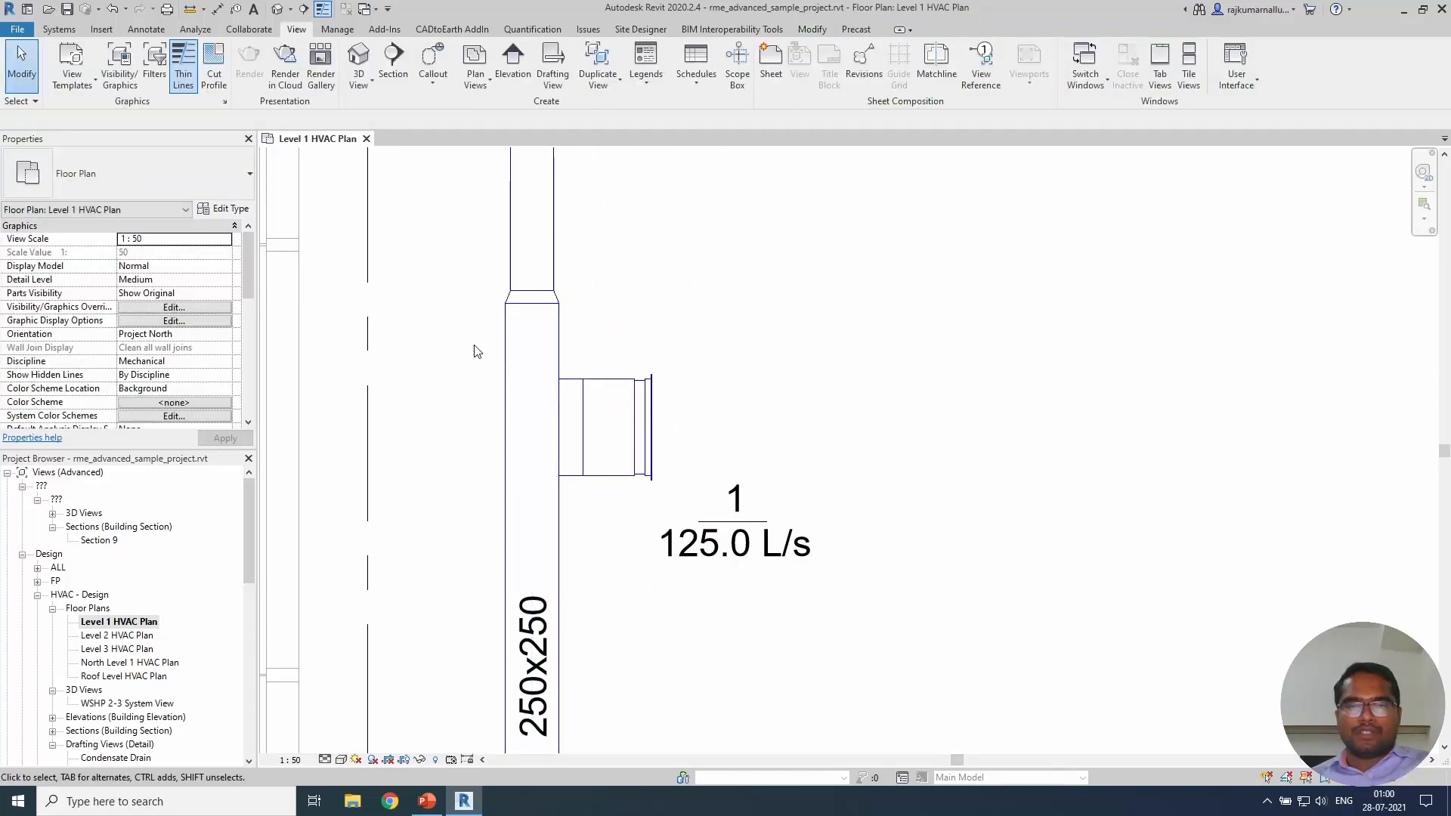
drag(464, 339, 720, 520)
drag(646, 465, 647, 465)
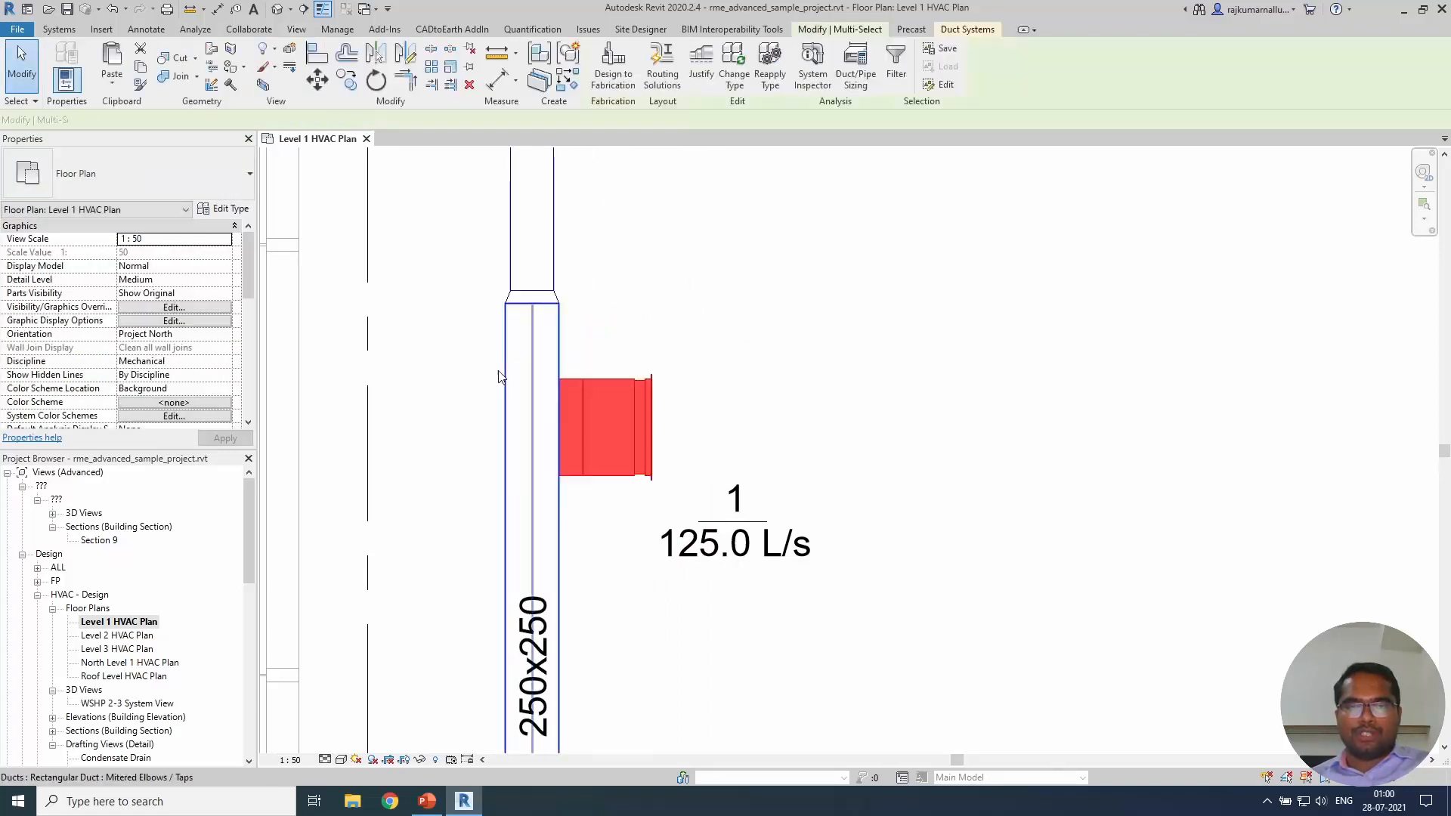
key(Escape)
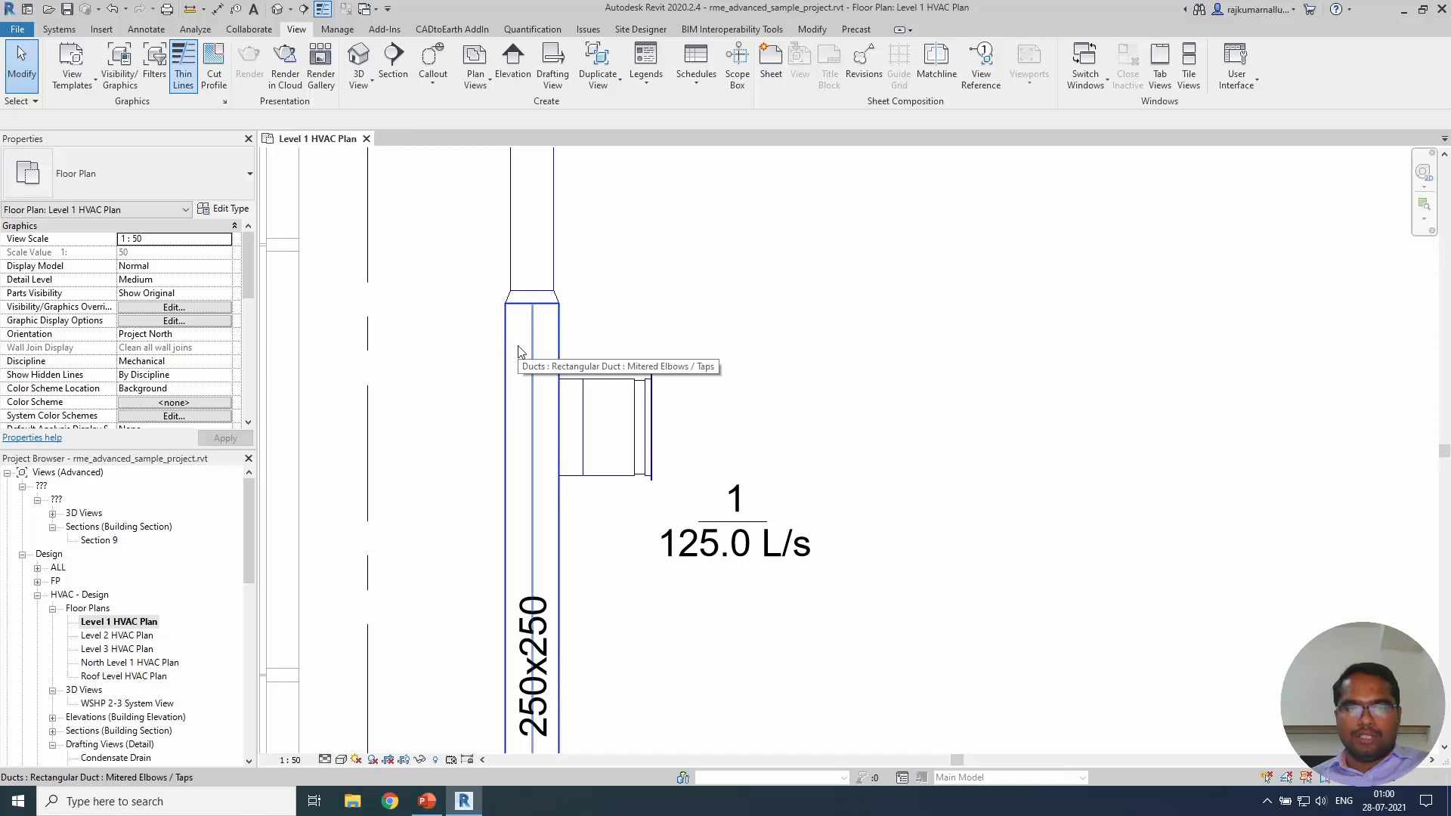
Try to move the unselected 250x250 duct directly across to the far side of its air terminal, and cancel the move.
drag(519, 351, 723, 515)
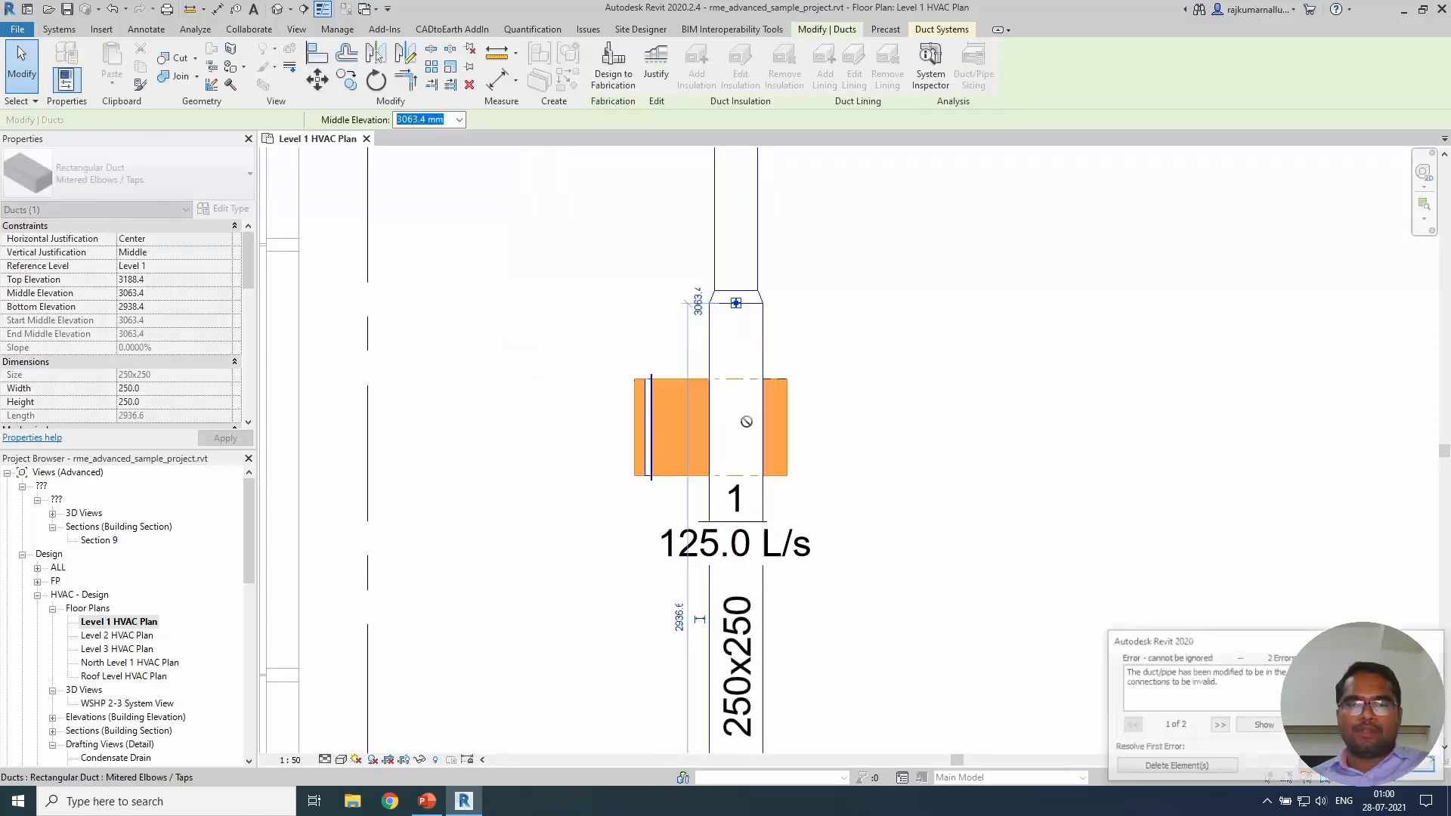
key(Escape)
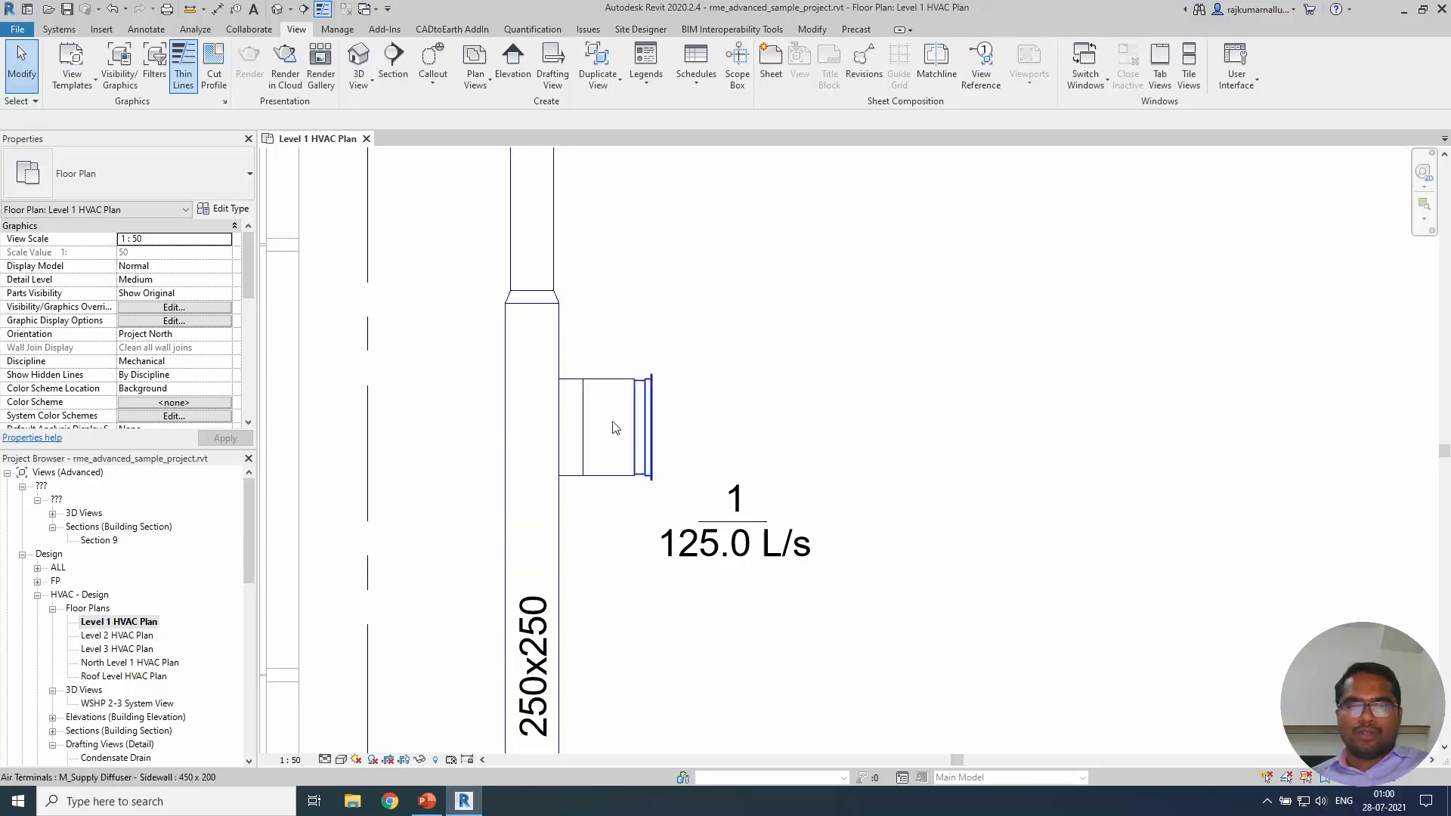
drag(519, 352, 809, 588)
key(Escape)
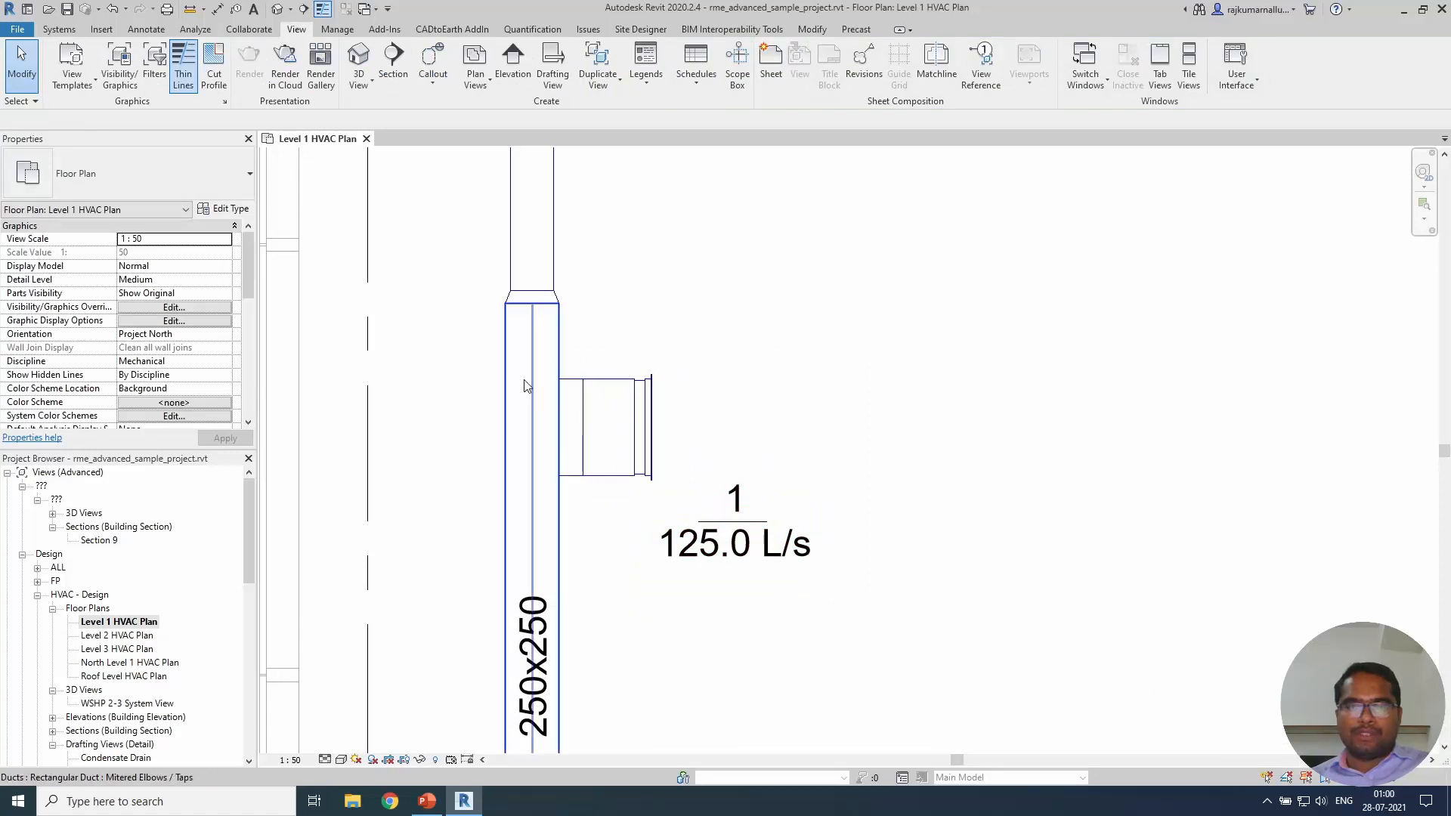
drag(519, 371, 835, 589)
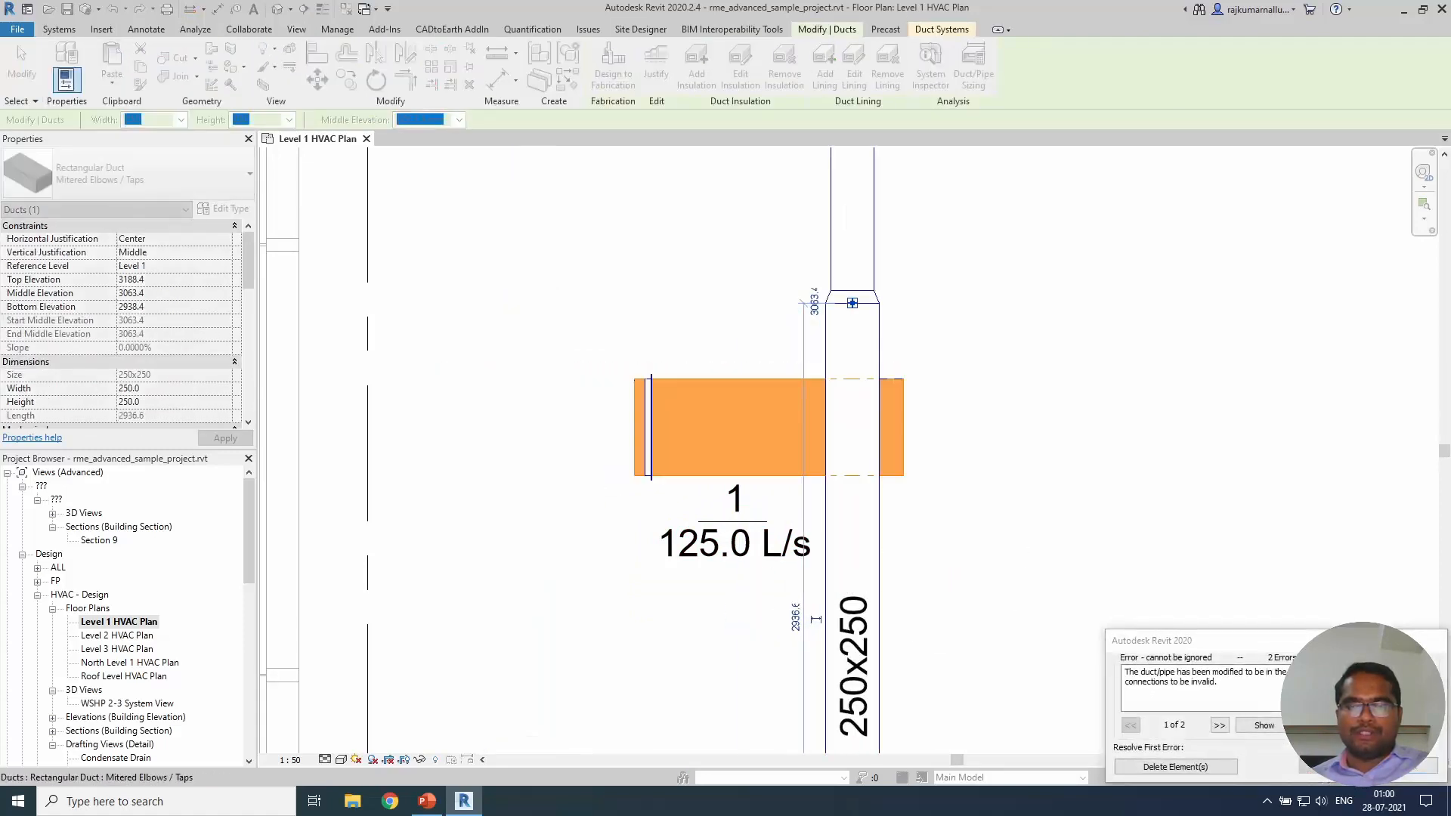
click(1407, 774)
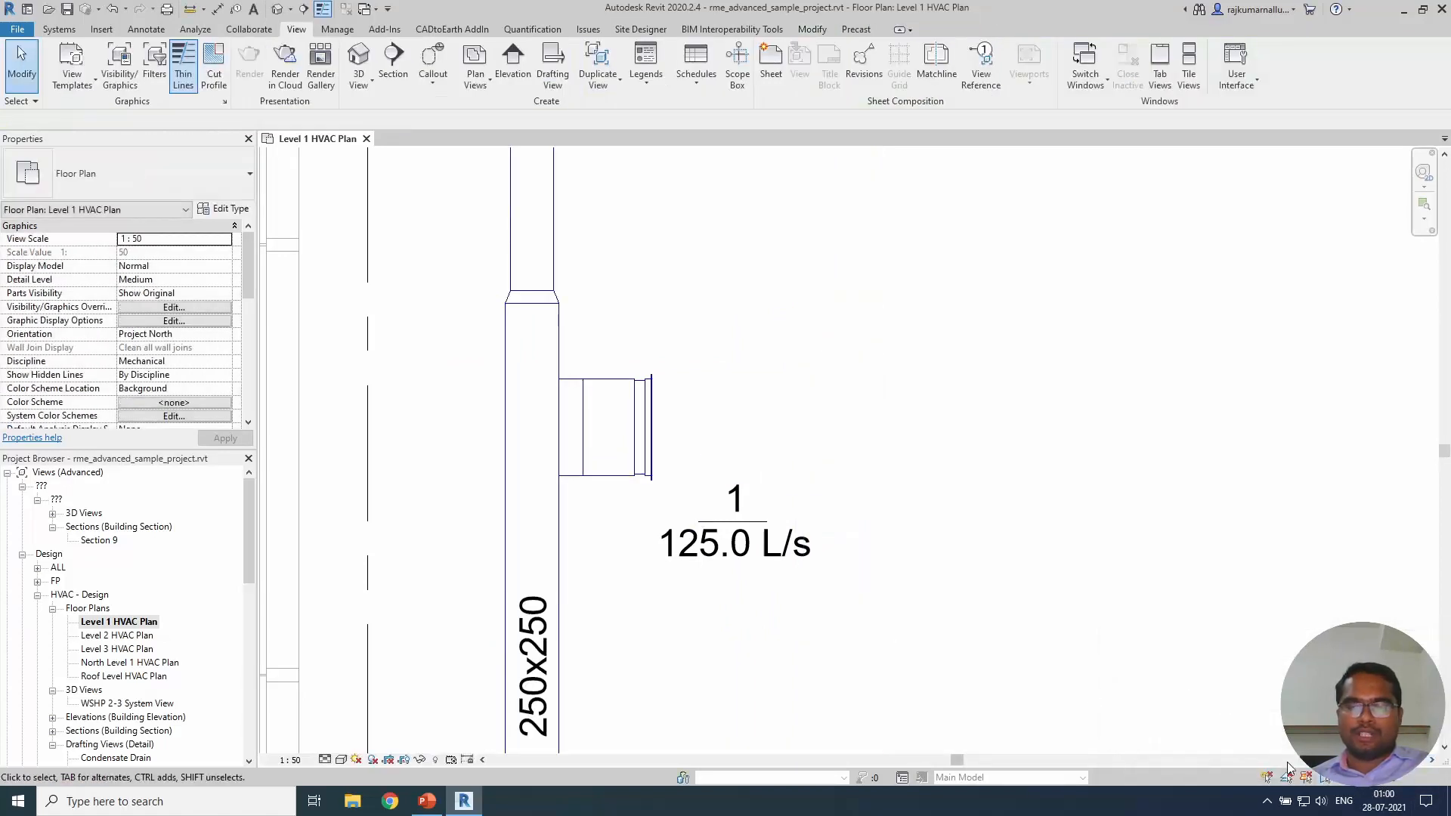
Select the 250x250 duct, move it slightly away from its air terminal, and clear the selection.
click(549, 549)
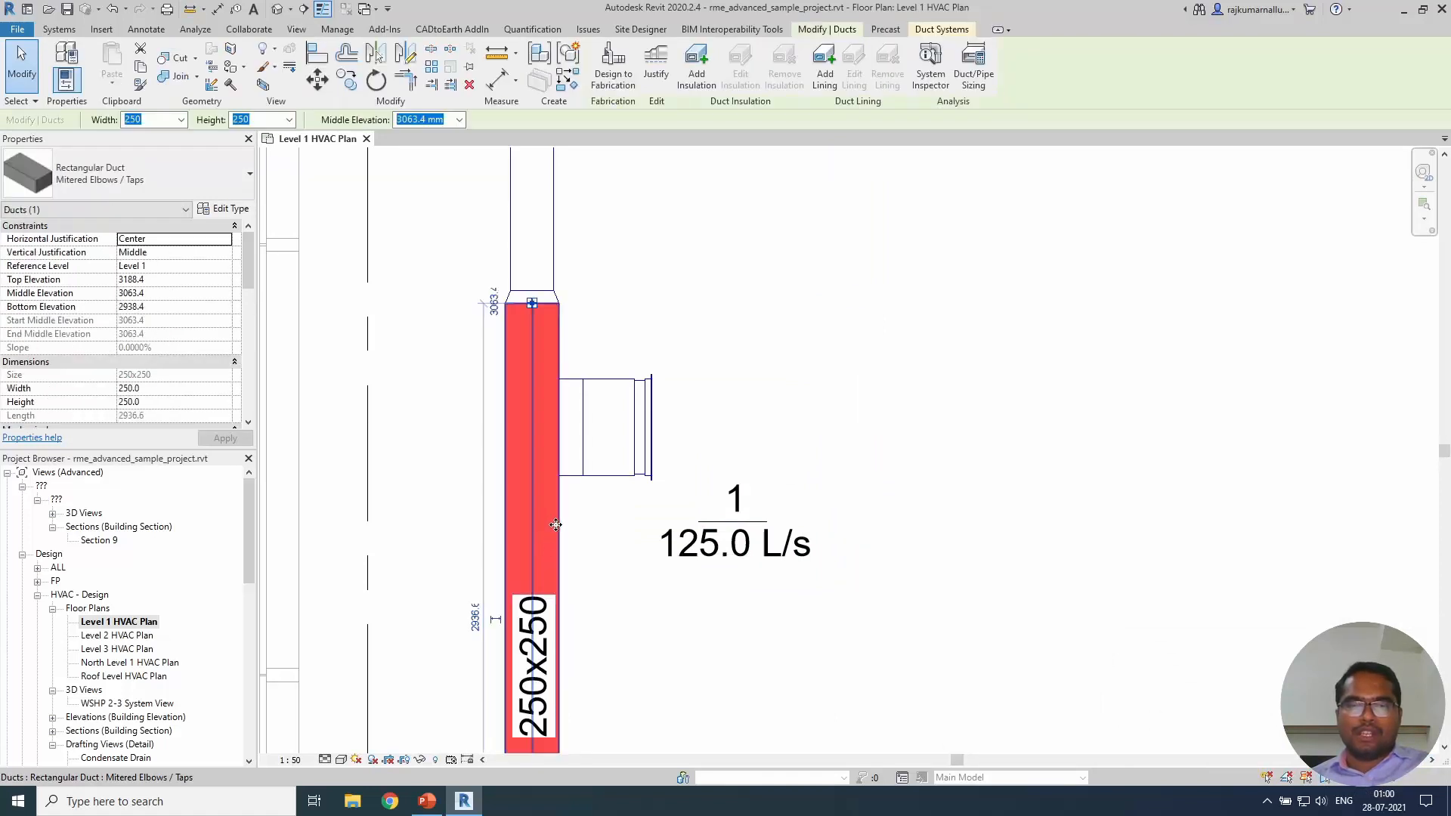
drag(518, 529, 563, 581)
click(665, 629)
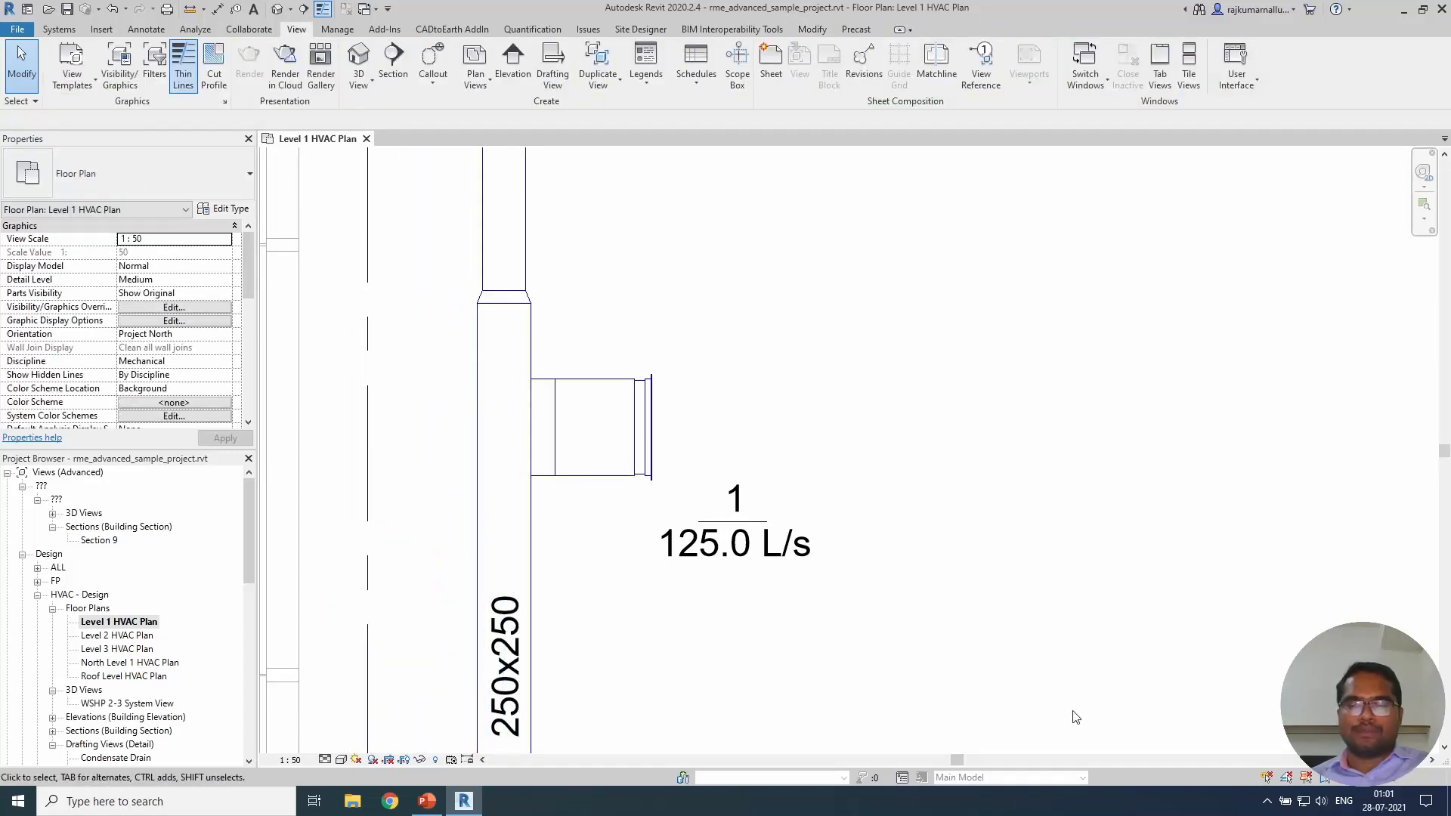
Window-select the elbow fittings at the corner where the 250x250 and 300x300 ducts meet.
scroll(699, 627, down, 4)
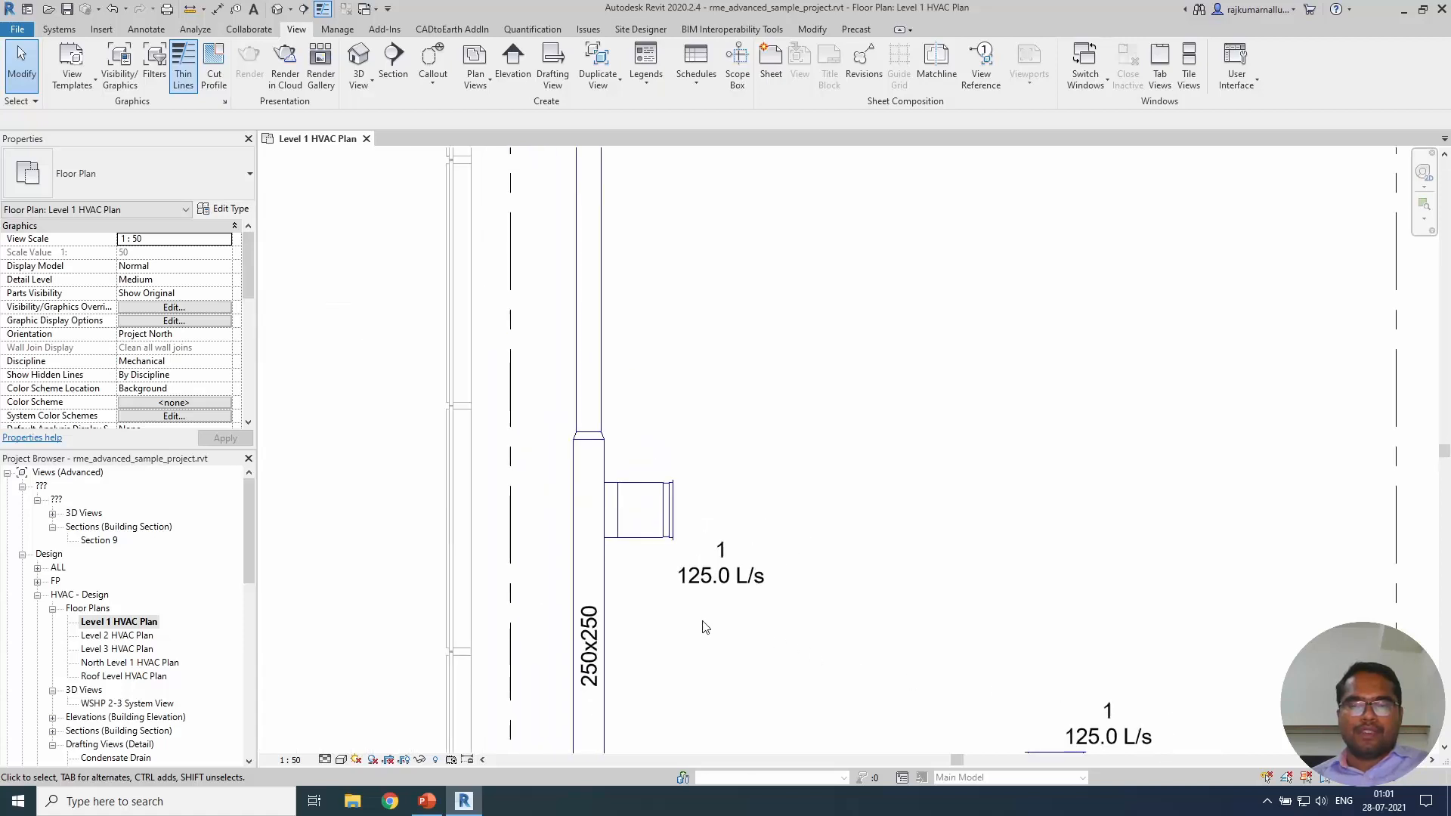
middle_drag(1016, 711, 852, 656)
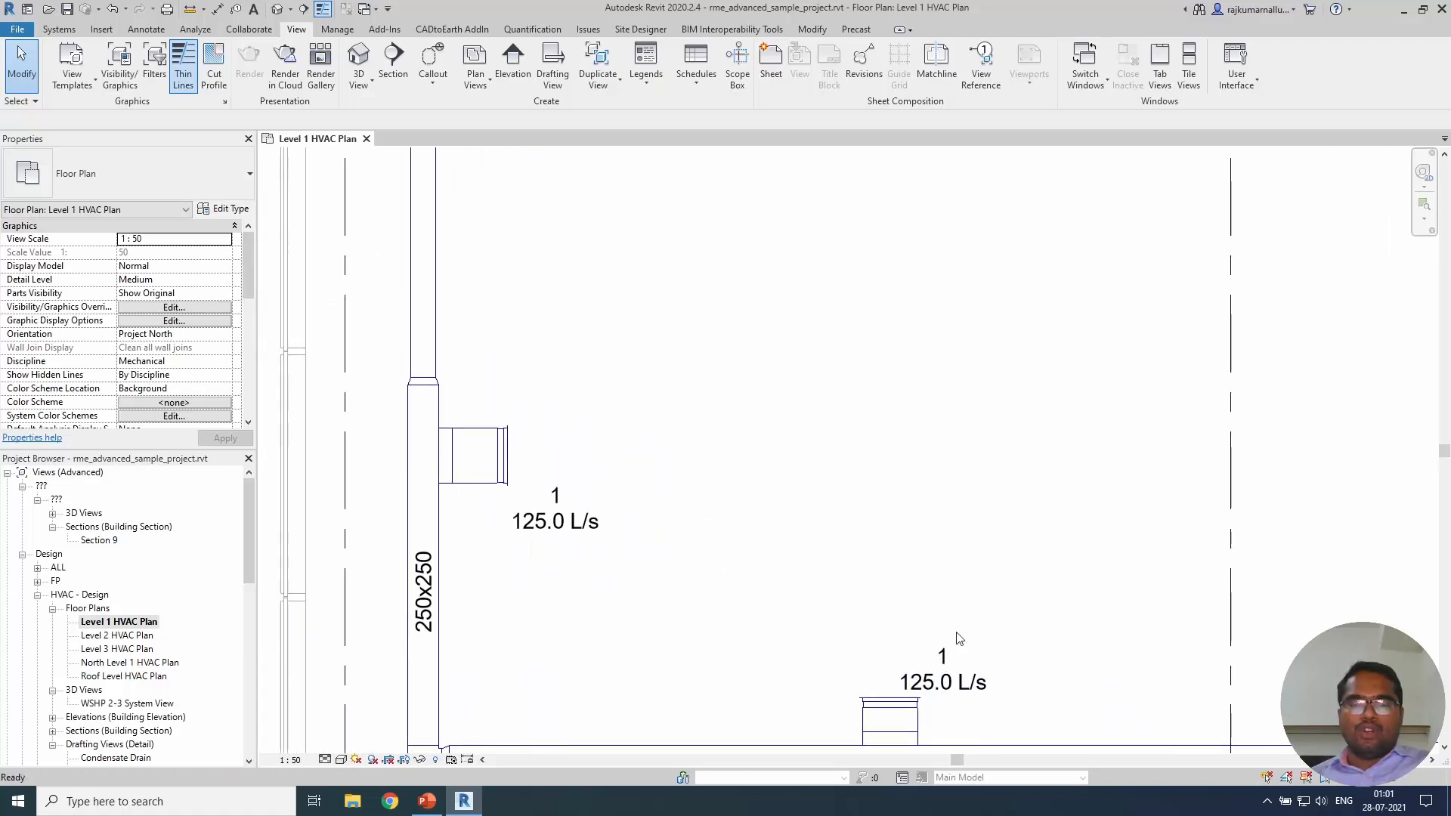
scroll(656, 553, down, 1)
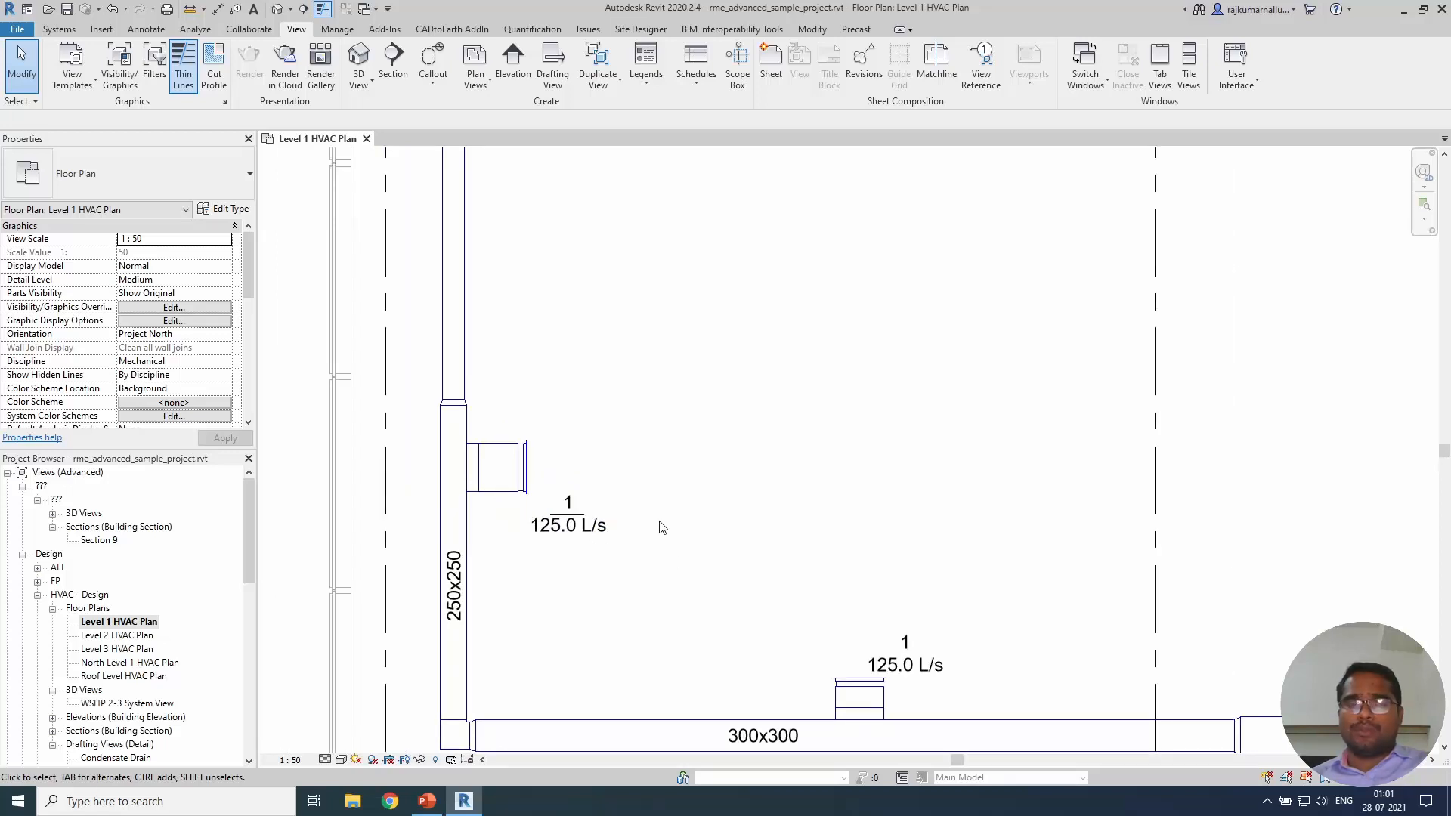
middle_drag(616, 456, 761, 432)
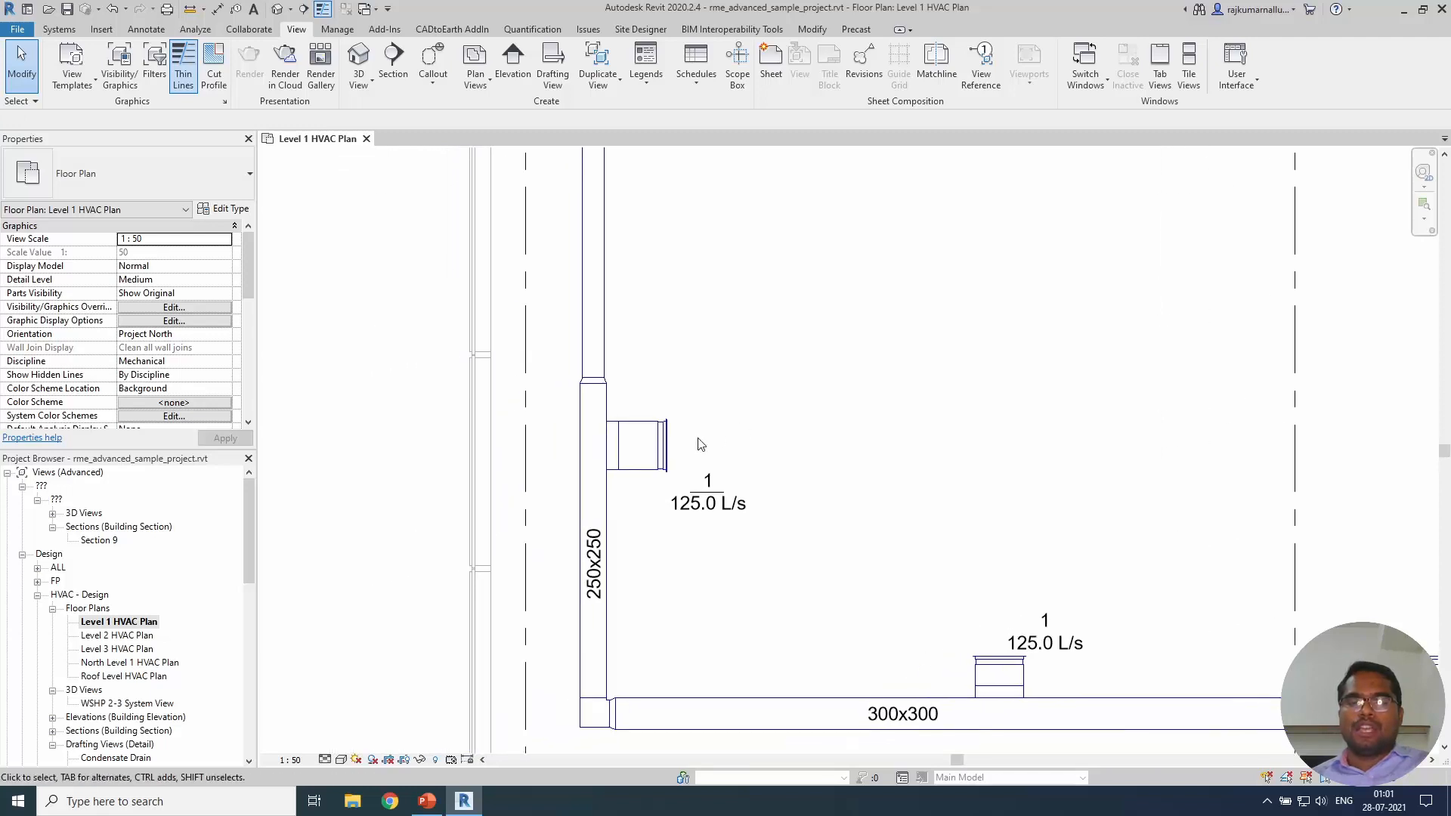
scroll(616, 443, down, 2)
drag(486, 494, 725, 689)
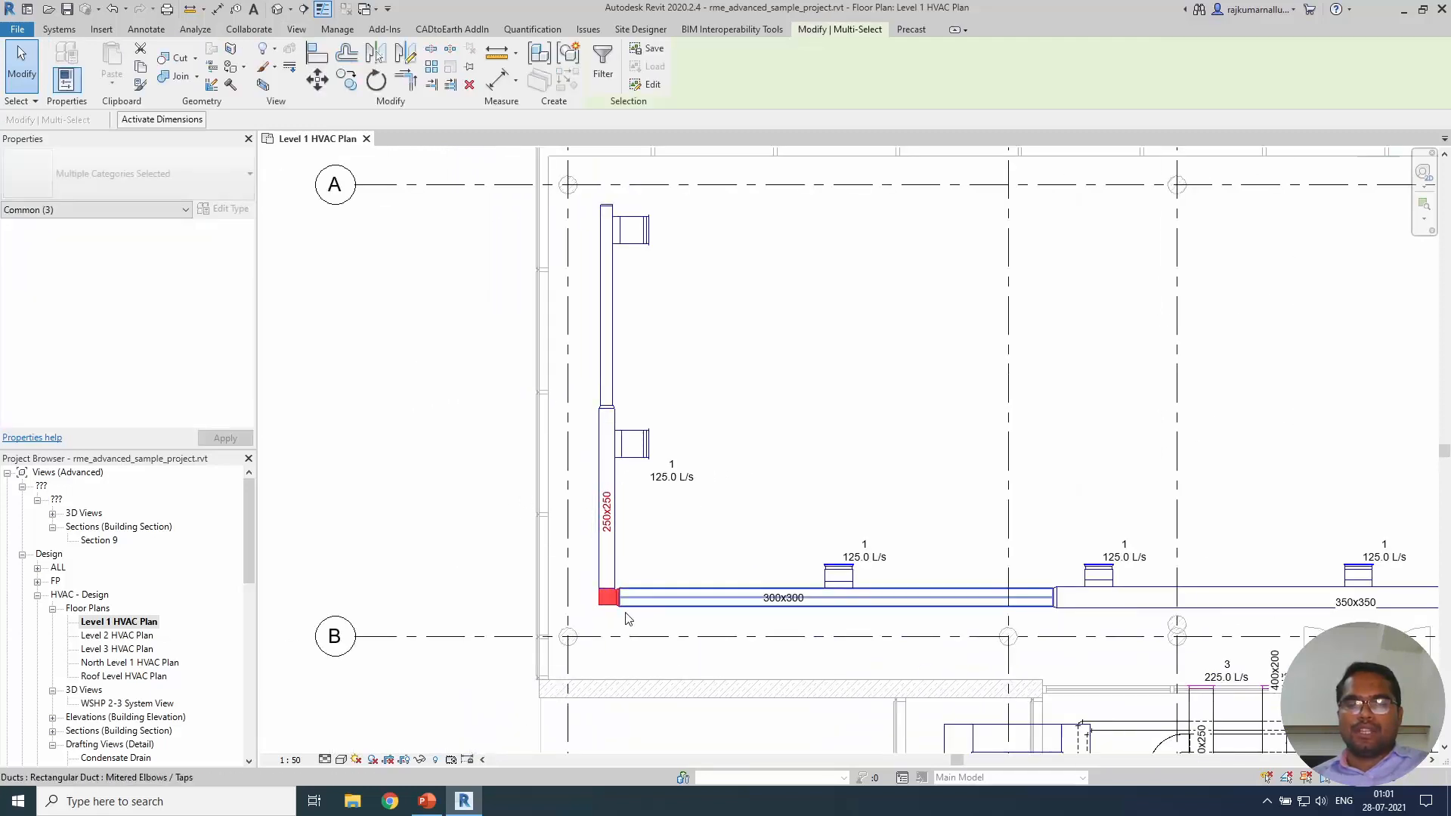
scroll(724, 619, up, 2)
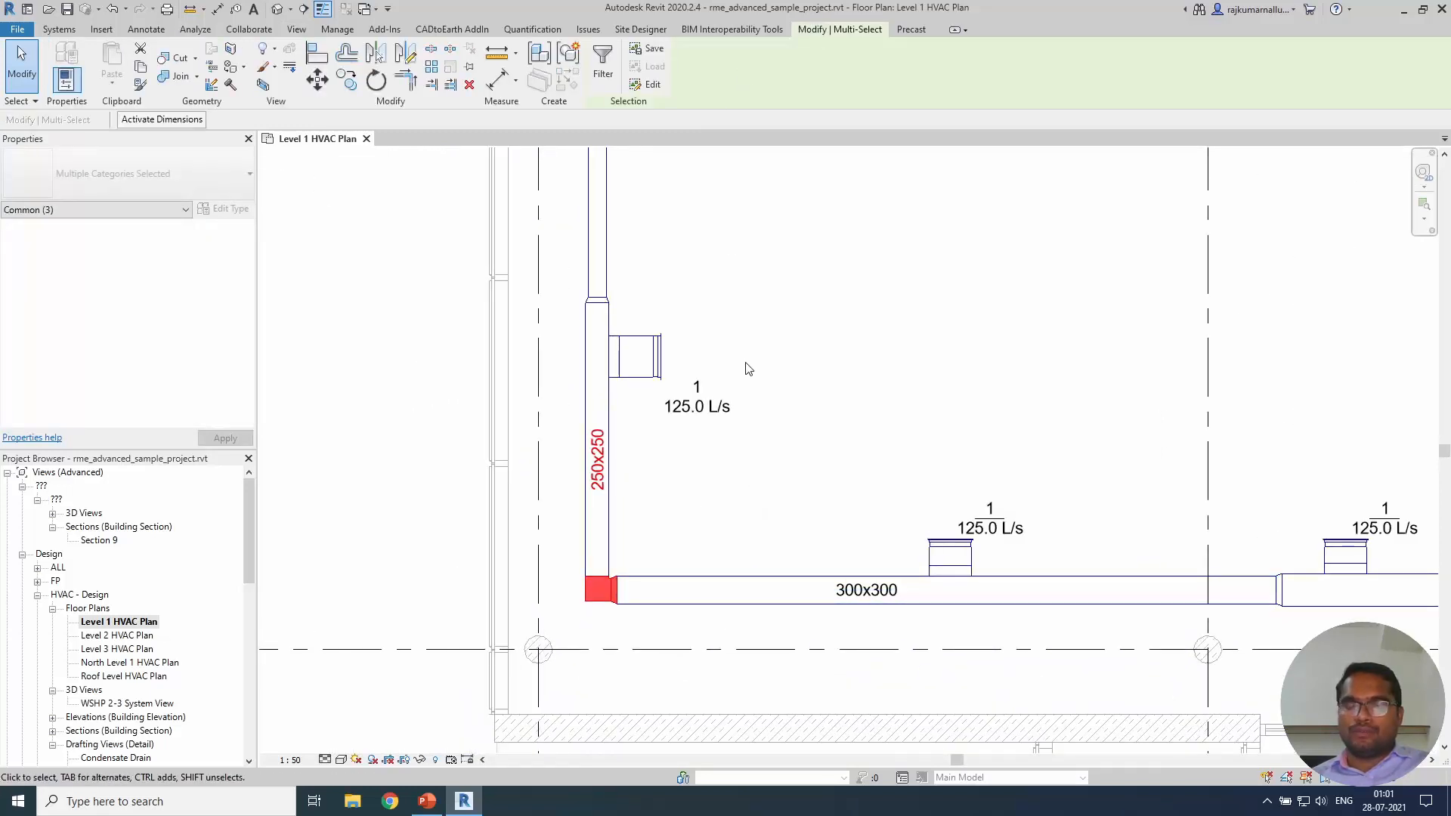
middle_drag(717, 233, 738, 502)
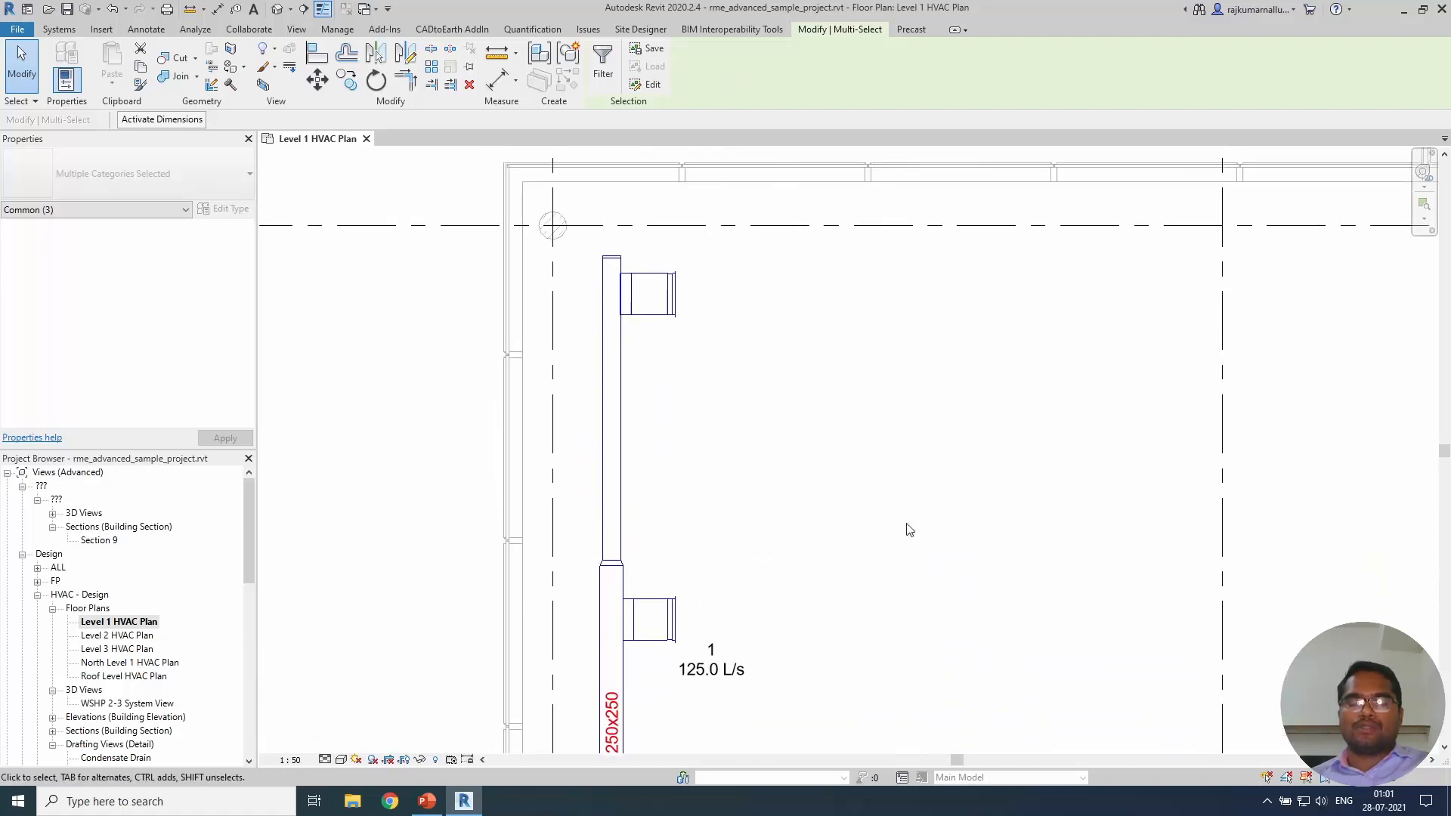